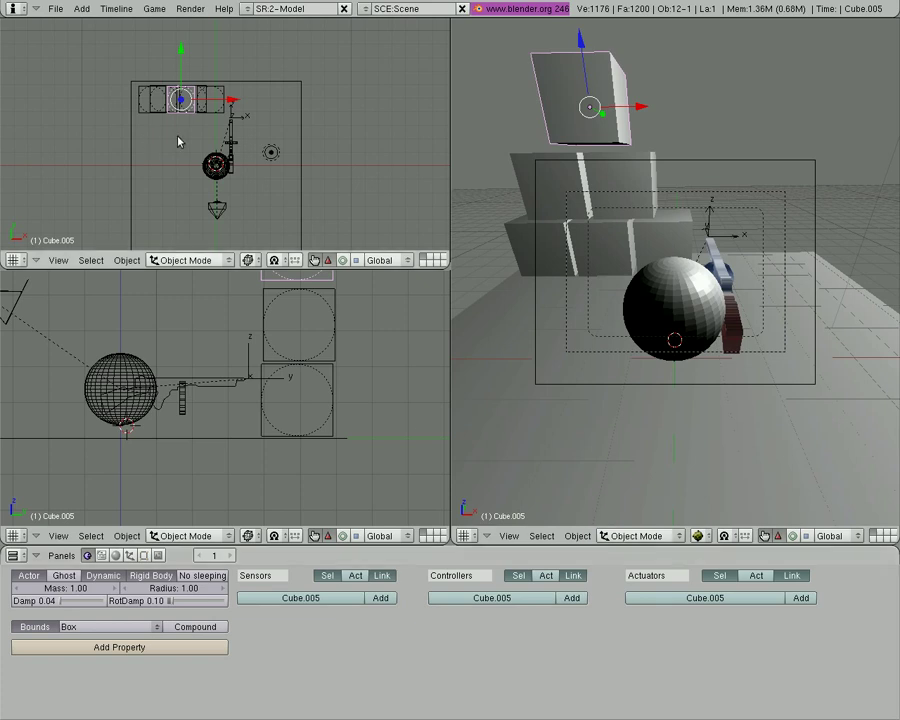
Add a cube mesh at the 3D cursor, scale it to about half size, and flatten it along global Y to about 0.57
key("space")
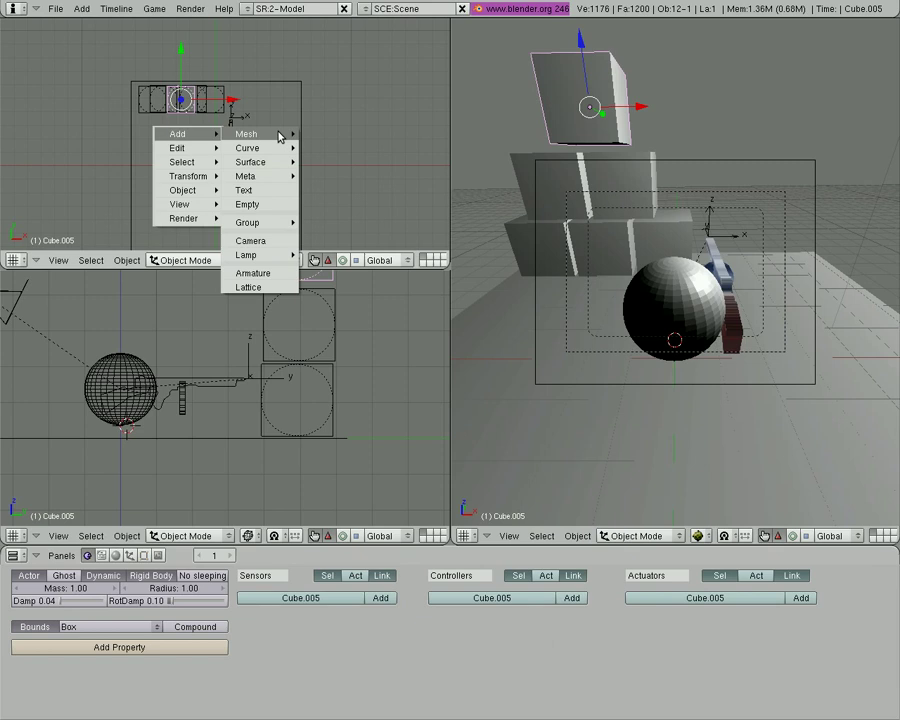
mouse_move(280, 136)
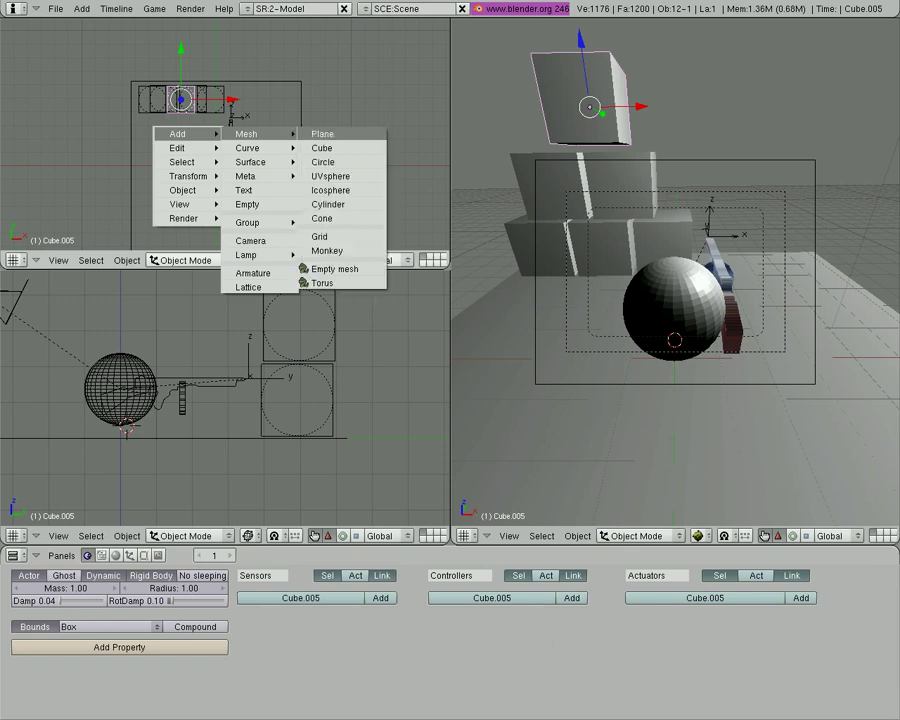
left_click(365, 147)
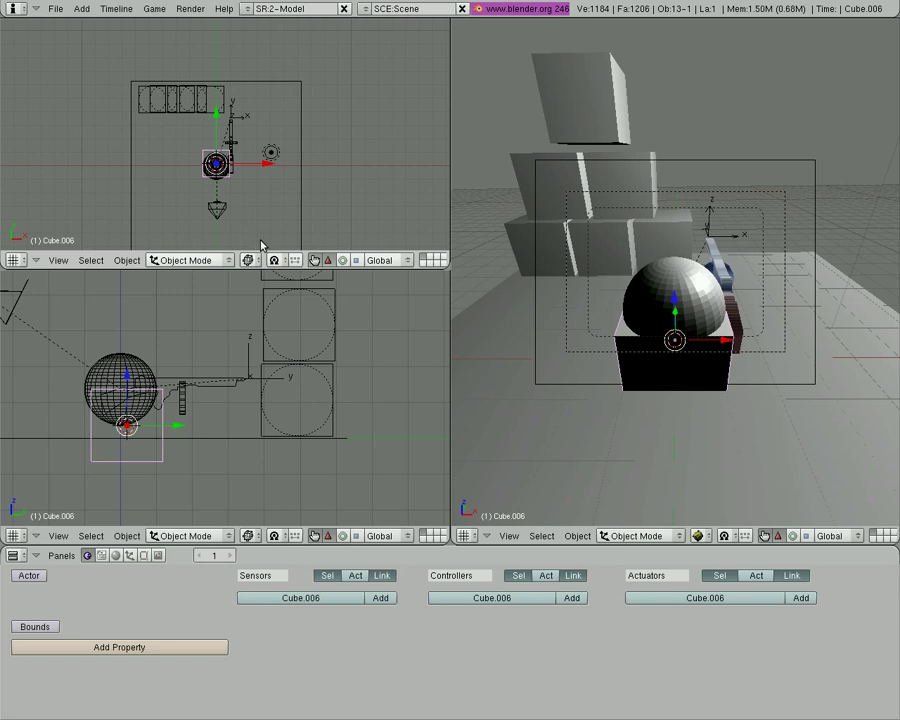
key("s")
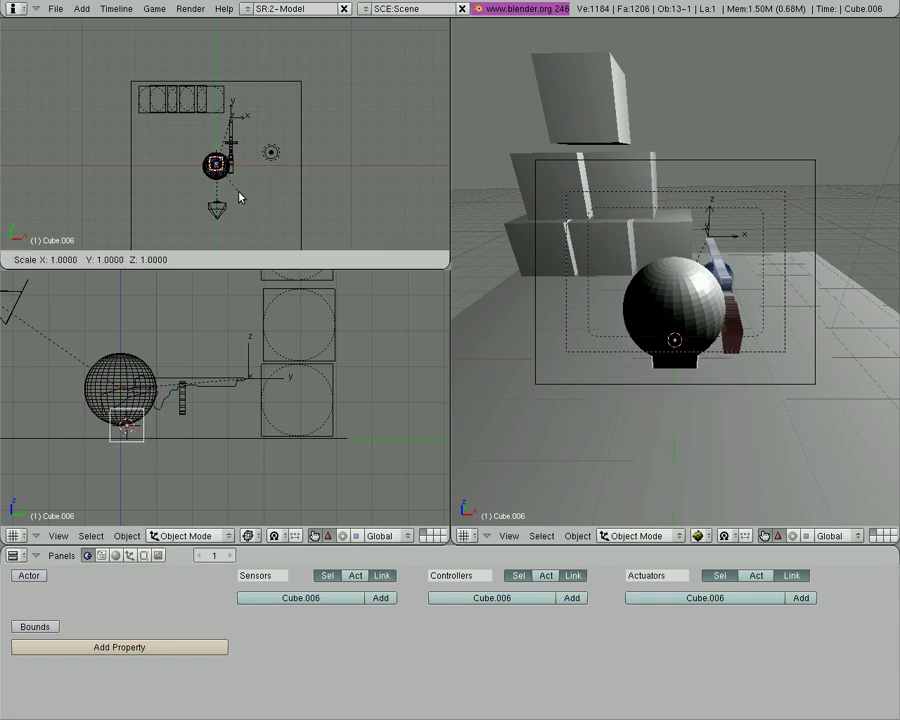
key("y")
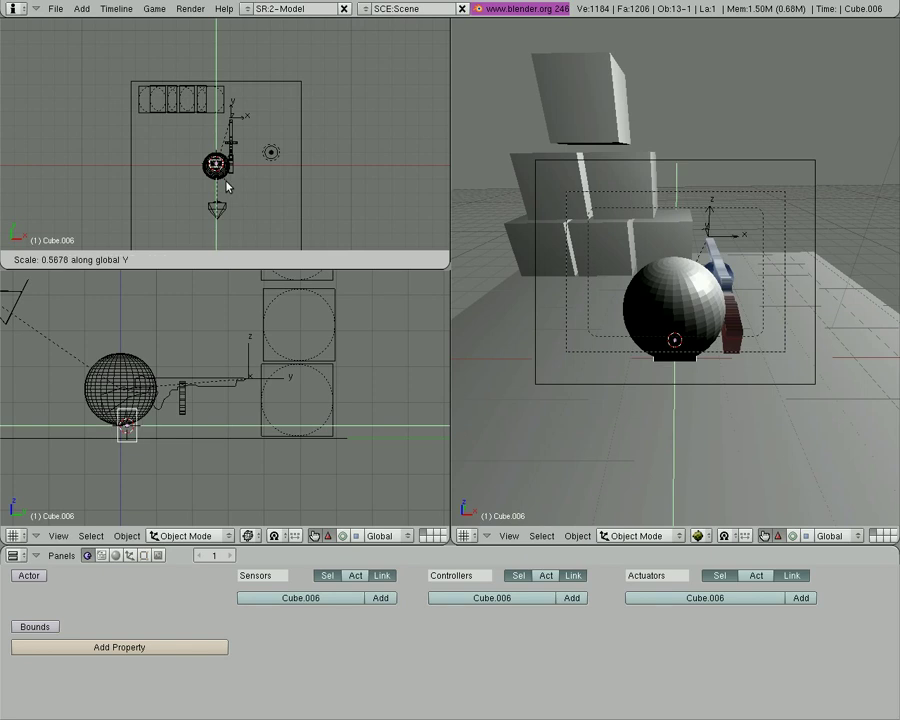
Move the small box about 4 units along negative X, in front of the stacked cubes, and raise it about 0.56 units above the ground
key("g")
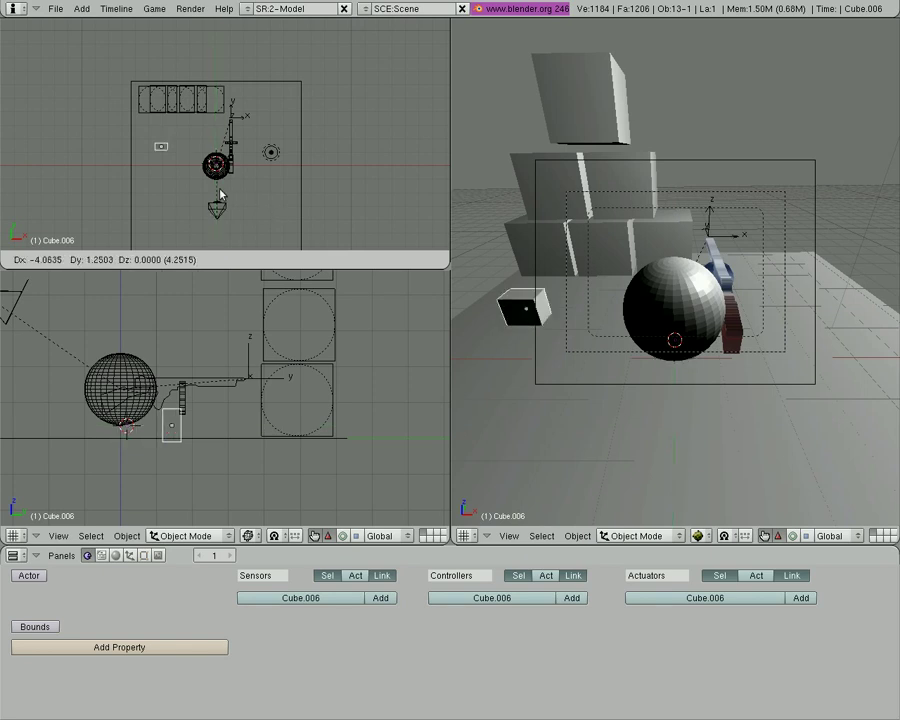
left_click(222, 188)
key("g")
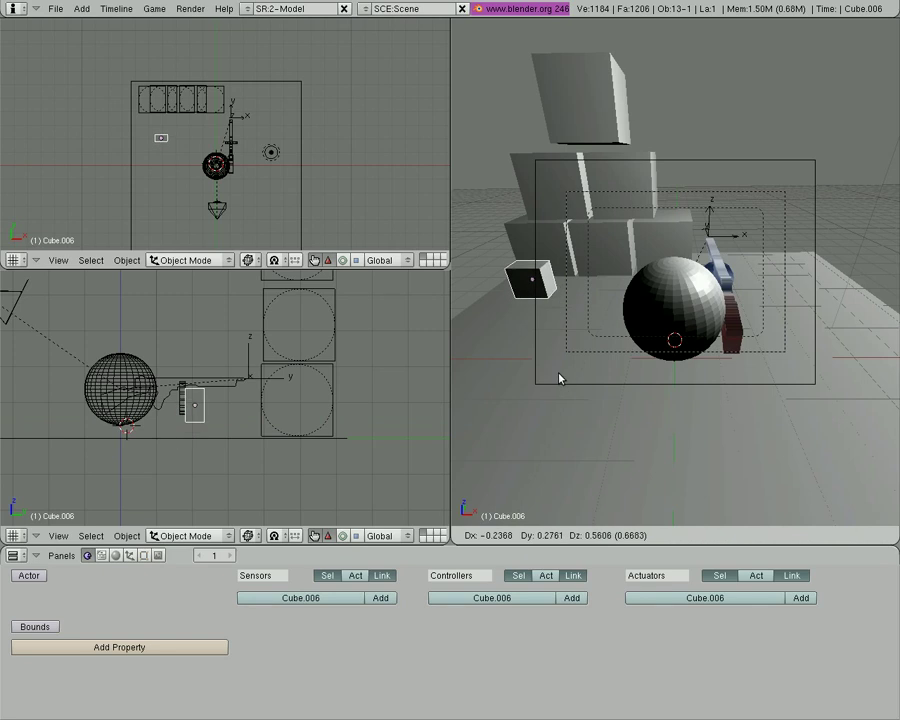
left_click(560, 375)
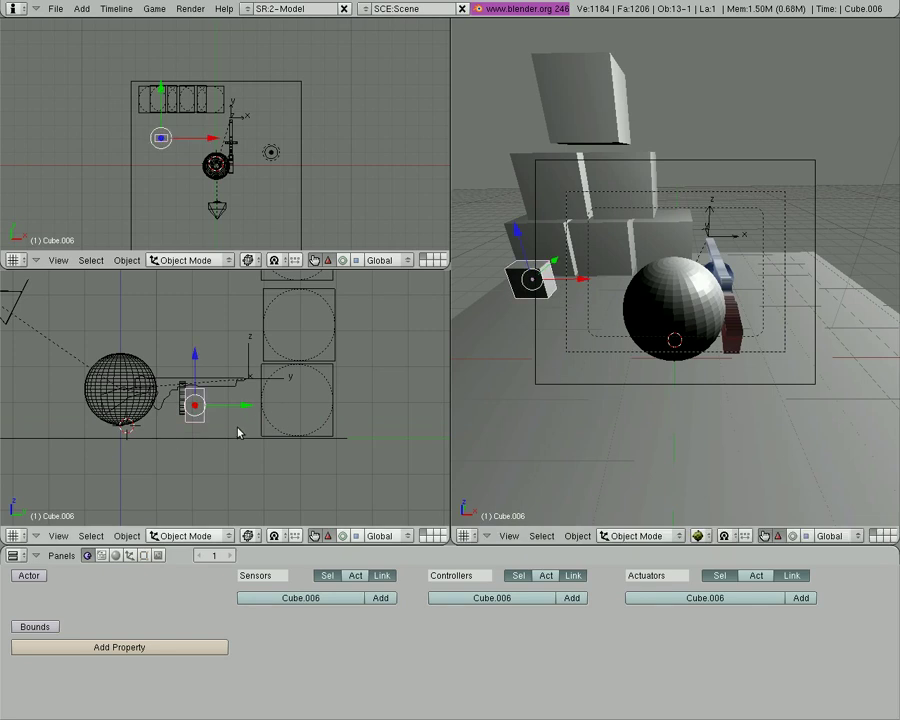
Stretch the box along global Z by a factor of about 1.4
key("s")
key("z")
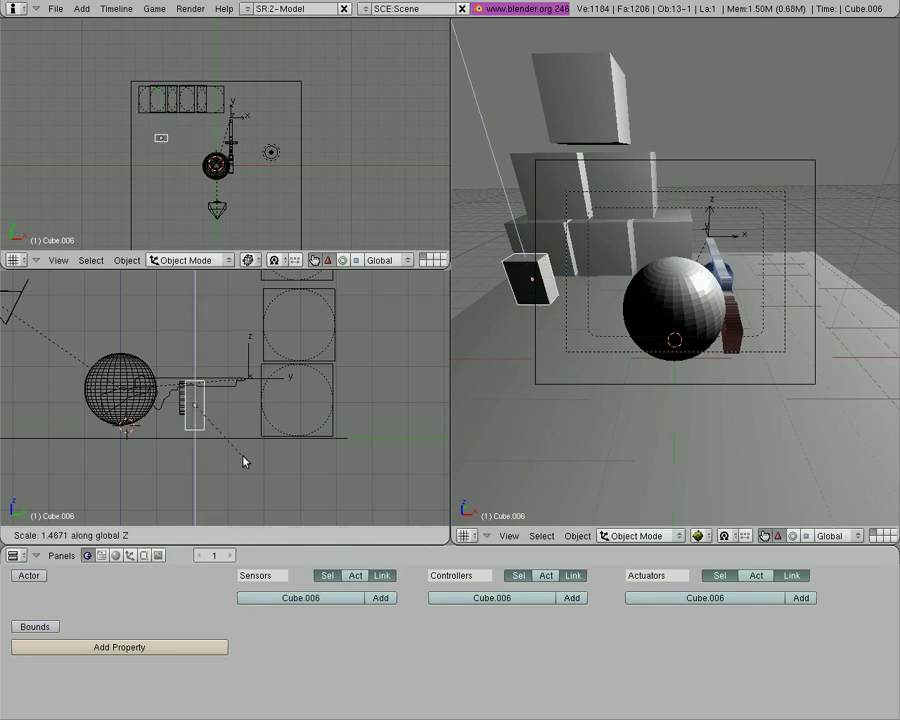
left_click(243, 457)
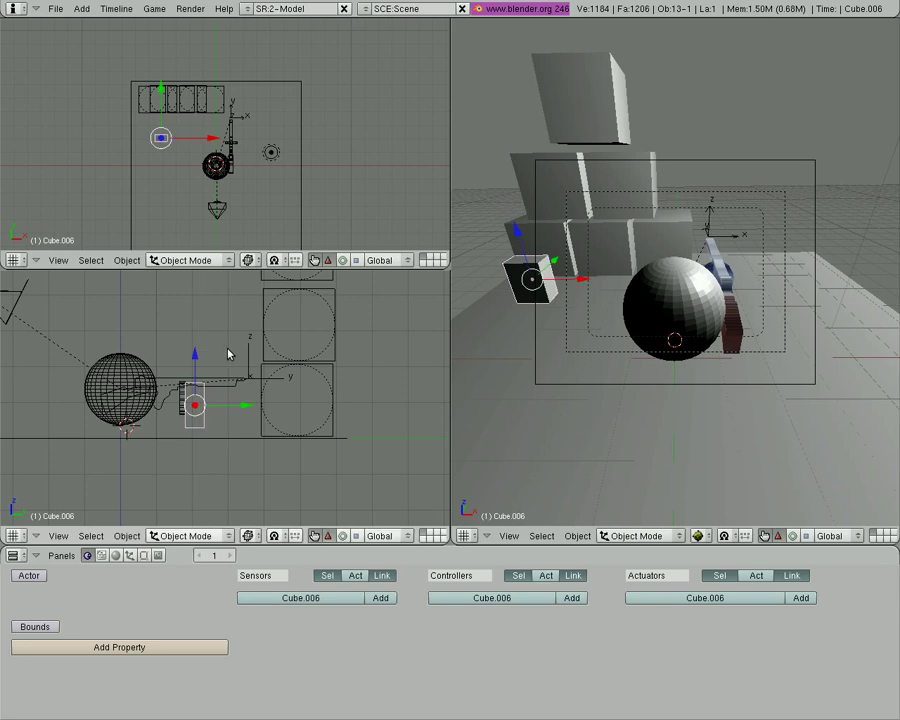
Add a UV sphere with 15 segments, 32 rings and radius 1.00 to the box's mesh in Edit Mode
key("Tab")
key("space")
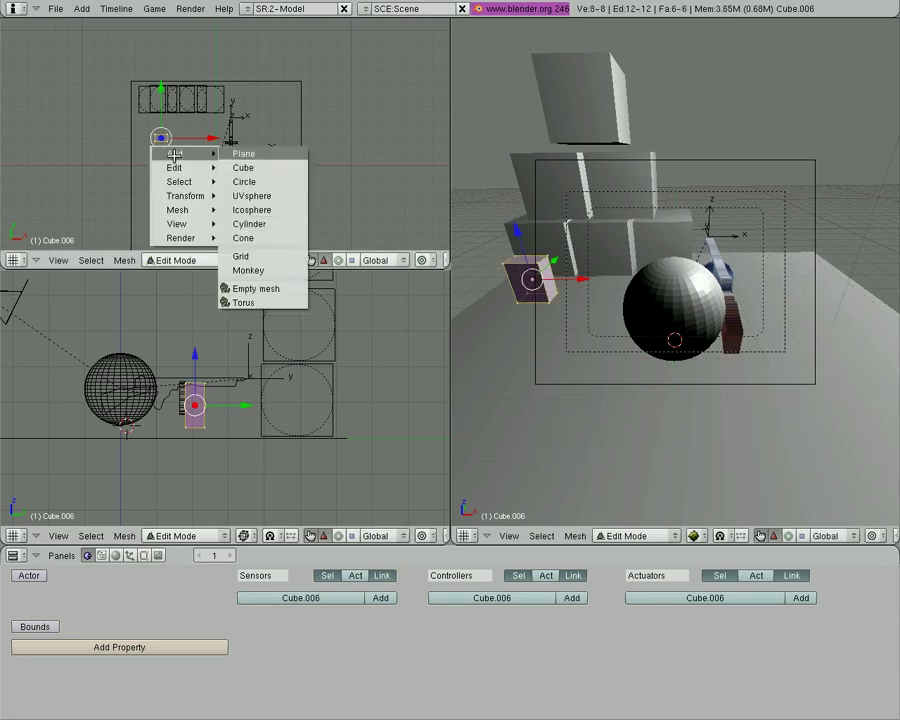
left_click(265, 195)
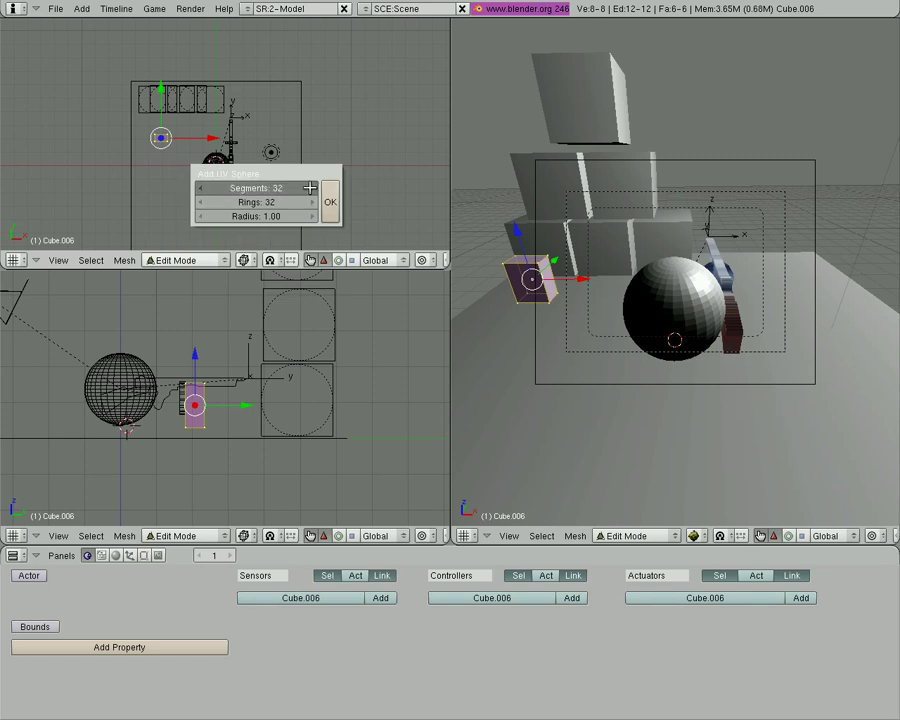
left_click(277, 187)
type("15")
key("Return")
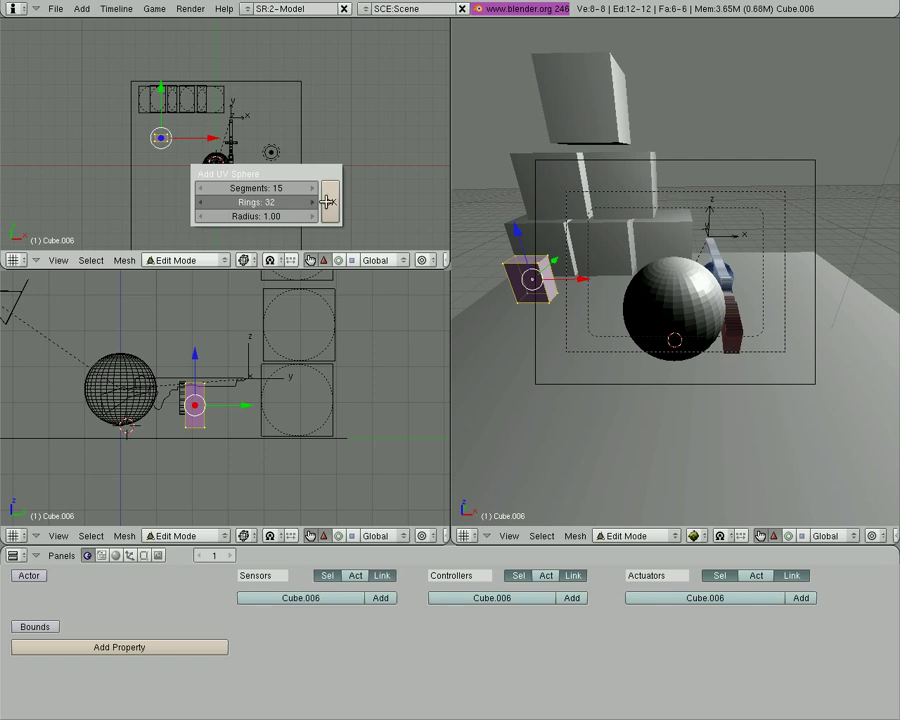
left_click(329, 202)
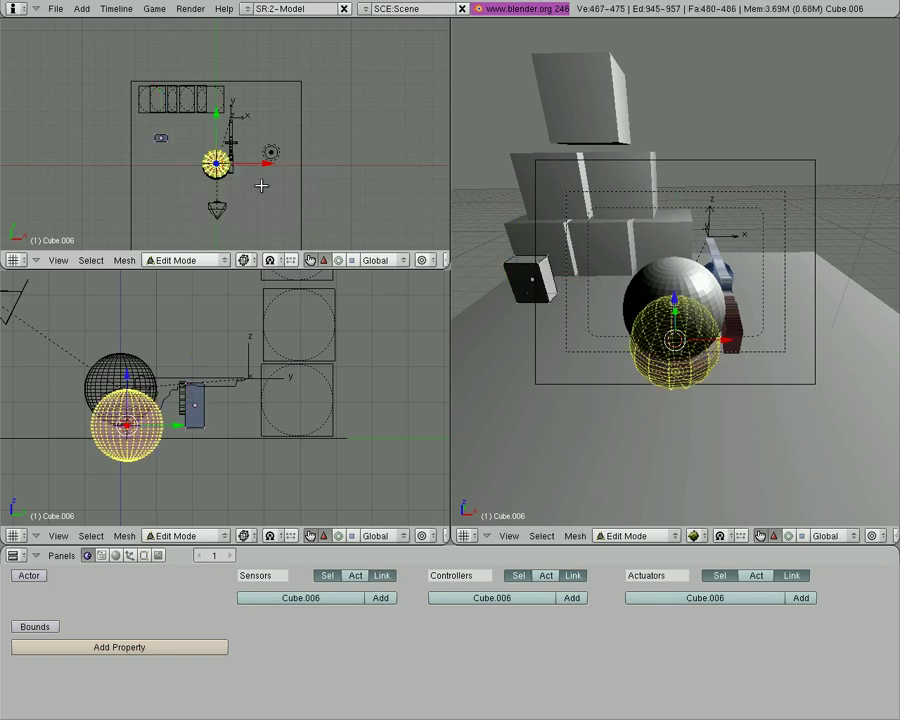
Scale the new sphere to about a third of its size and move it onto the +X half of the box
key("s")
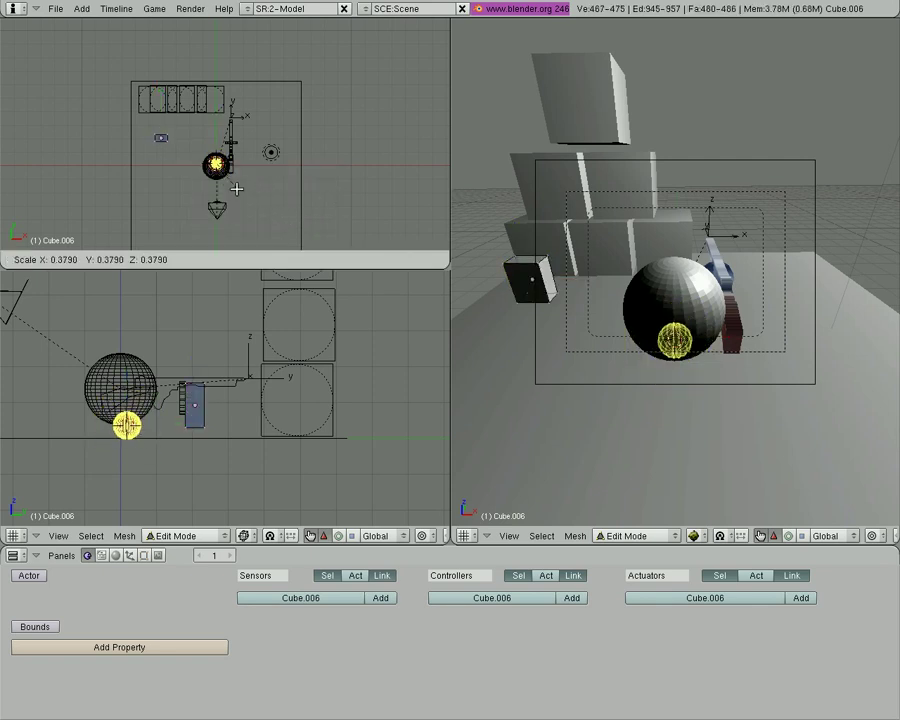
left_click(230, 184)
scroll(222, 193, "up", 5)
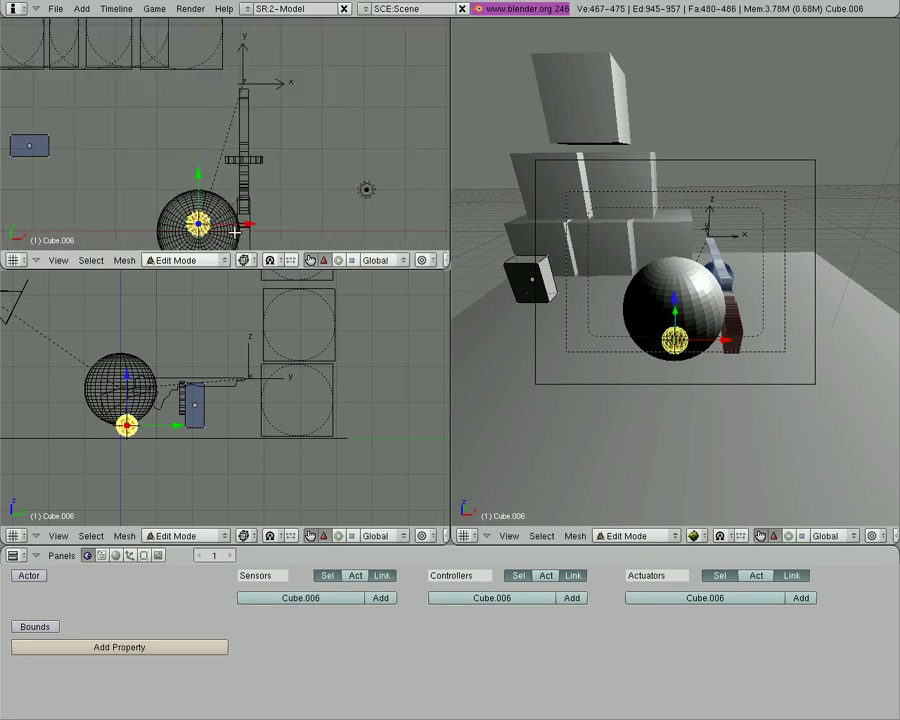
scroll(232, 228, "up", 1)
key("g")
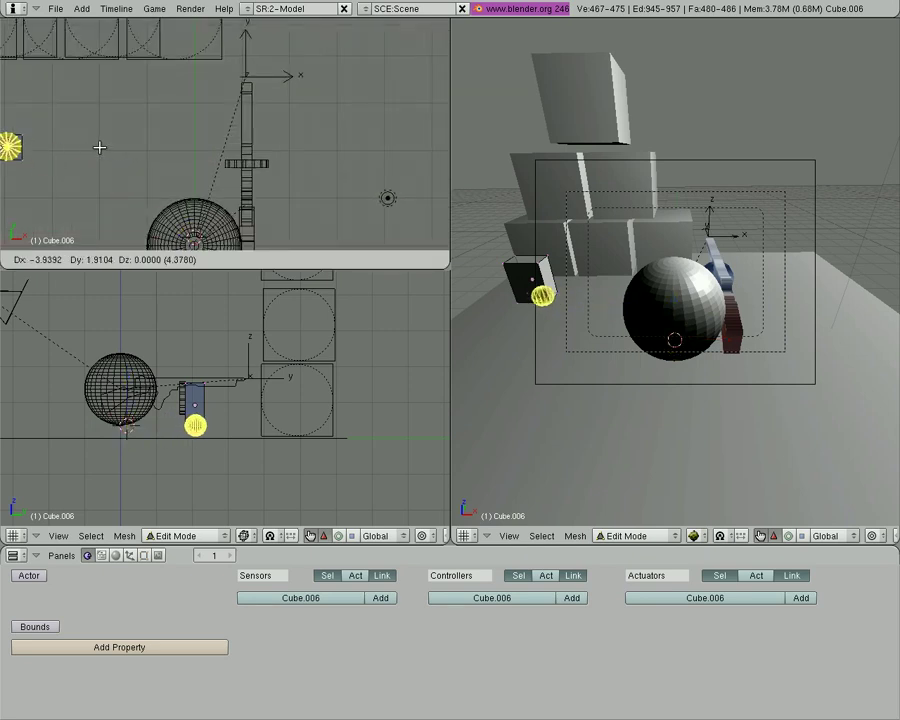
left_click(98, 148)
Shrink the sphere further so that it fits inside the box's outline as seen from above
scroll(96, 149, "down", 1)
scroll(48, 176, "down", 1)
middle_click_drag(62, 176, 169, 186, "shift")
middle_click_drag(84, 209, 136, 217, "shift")
middle_click_drag(136, 222, 168, 209, "ctrl")
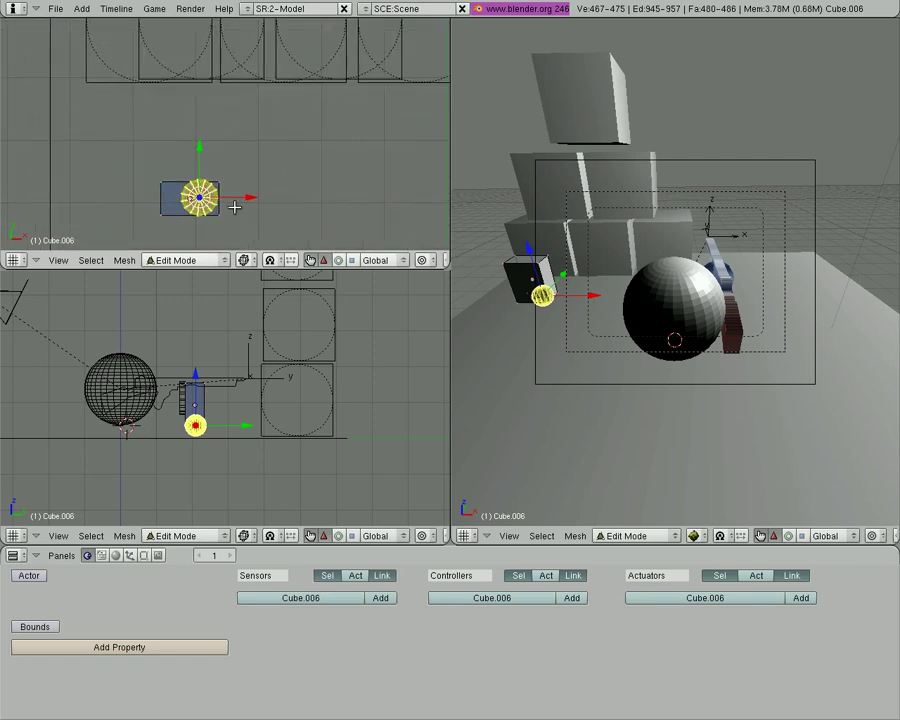
middle_click_drag(237, 205, 238, 201, "ctrl")
middle_click_drag(238, 201, 243, 160, "shift")
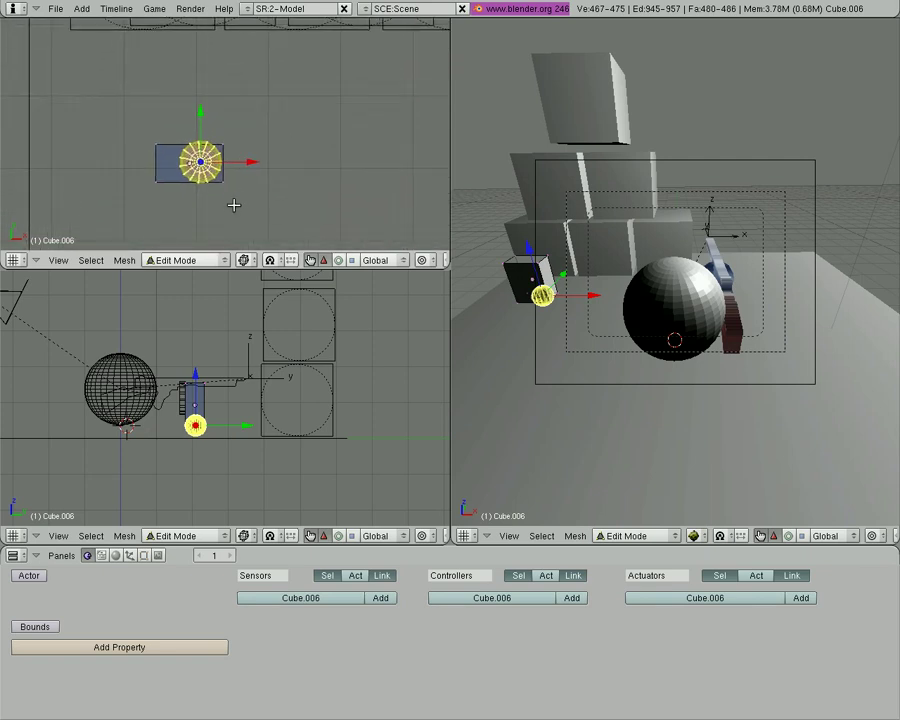
key("s")
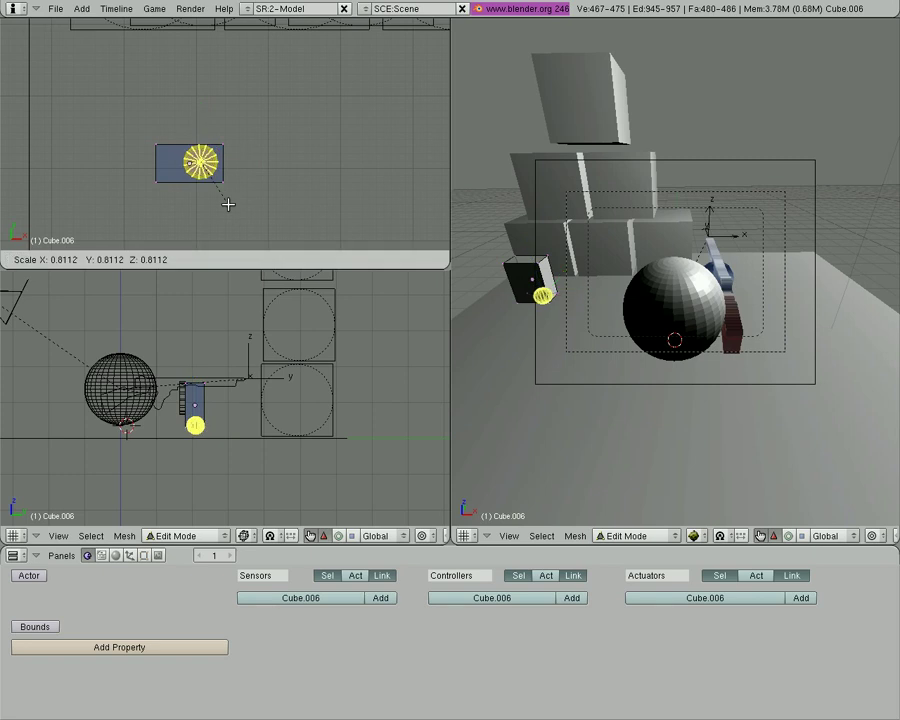
left_click(224, 200)
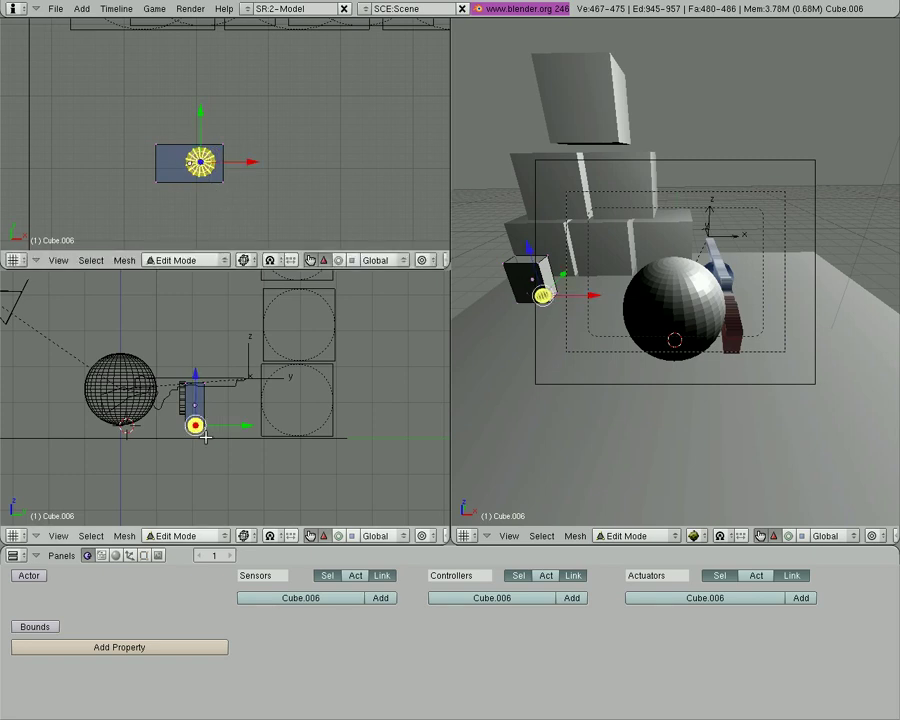
Stretch the sphere along global Z to a bit over twice its height, forming an elongated thruster below the box
key("s")
key("z")
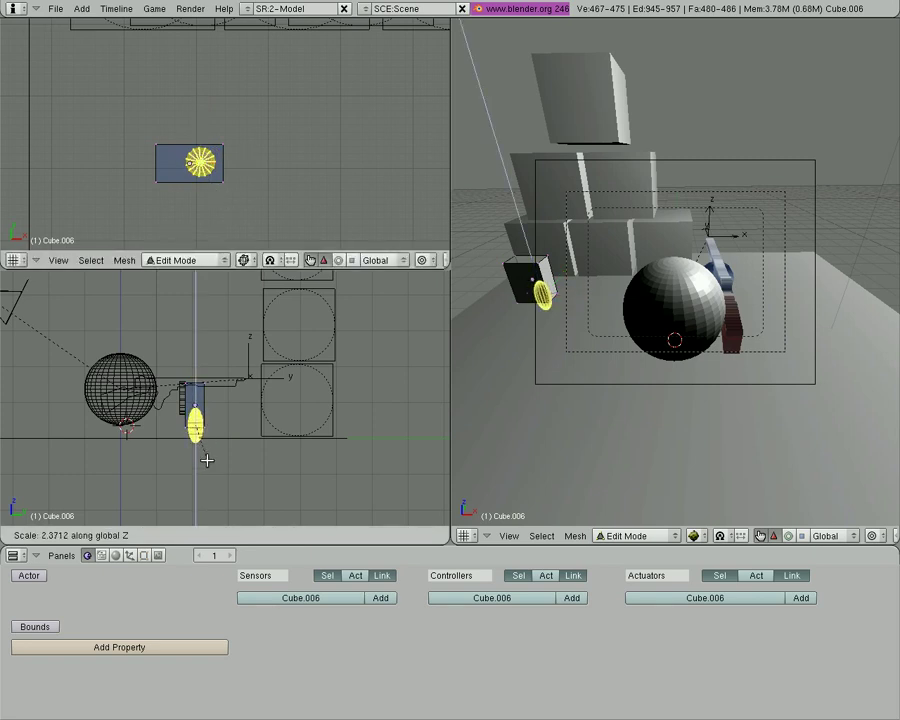
left_click(209, 456)
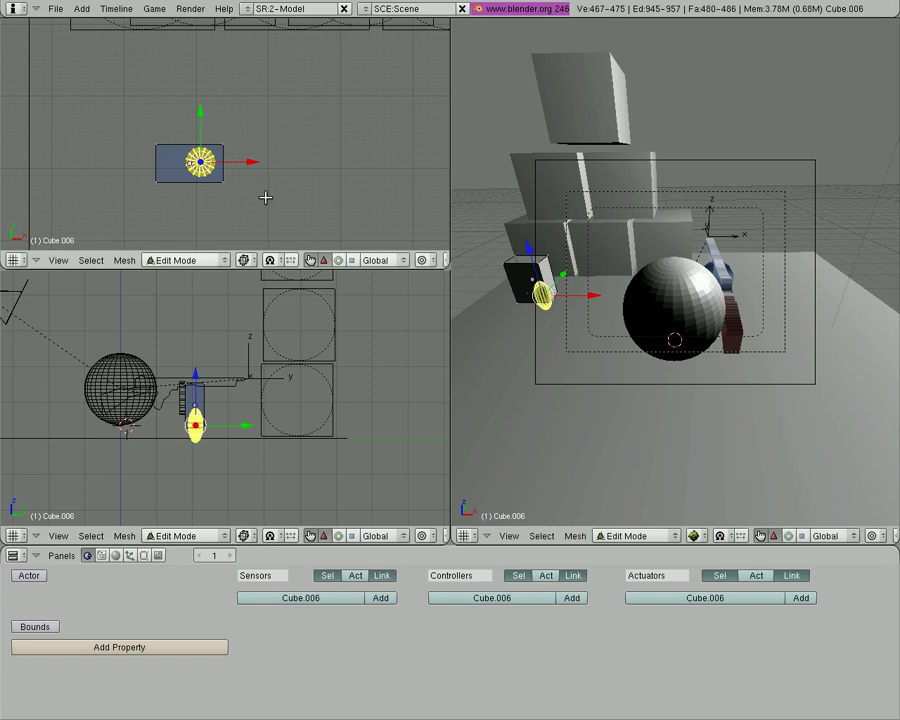
Duplicate the thruster, place the copy beside it about 0.4 units along negative X, and return to Object Mode
key("shift+d")
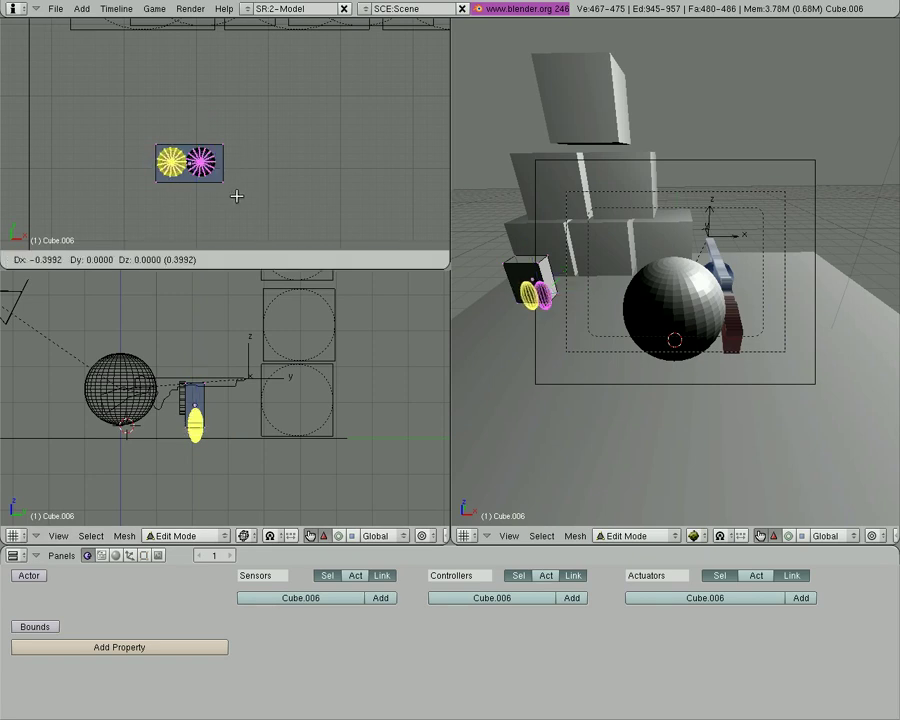
left_click(239, 196)
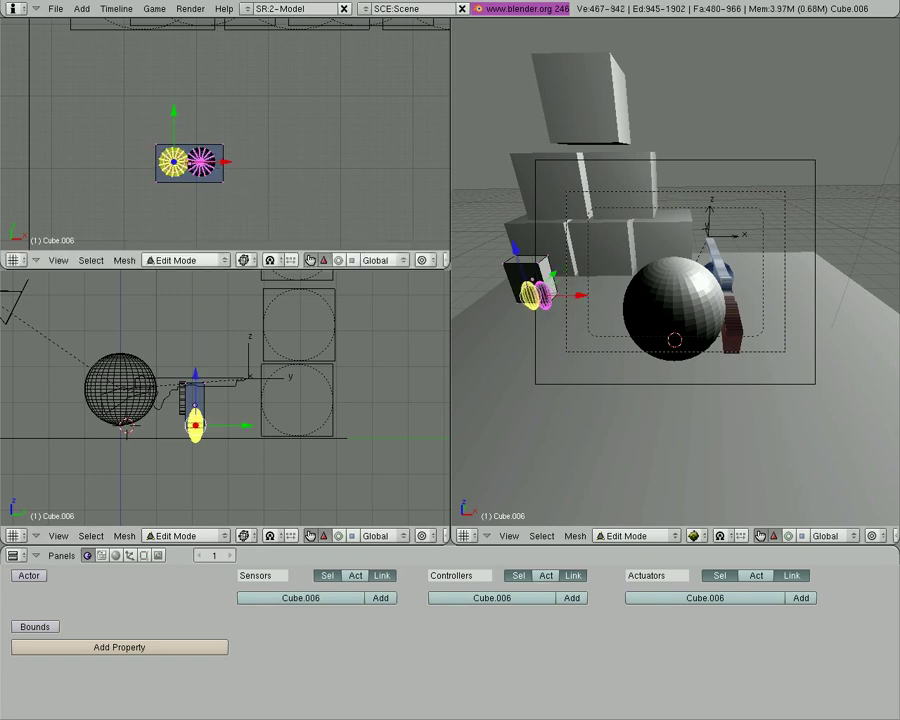
key("Tab")
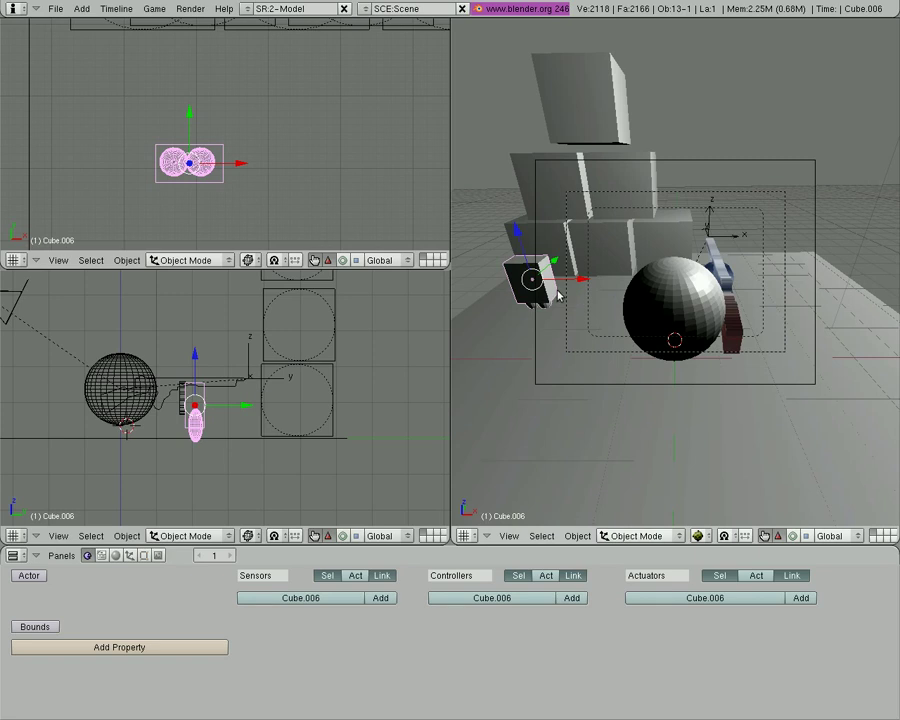
Rename the box-and-thrusters object as jetpack
left_click(143, 555)
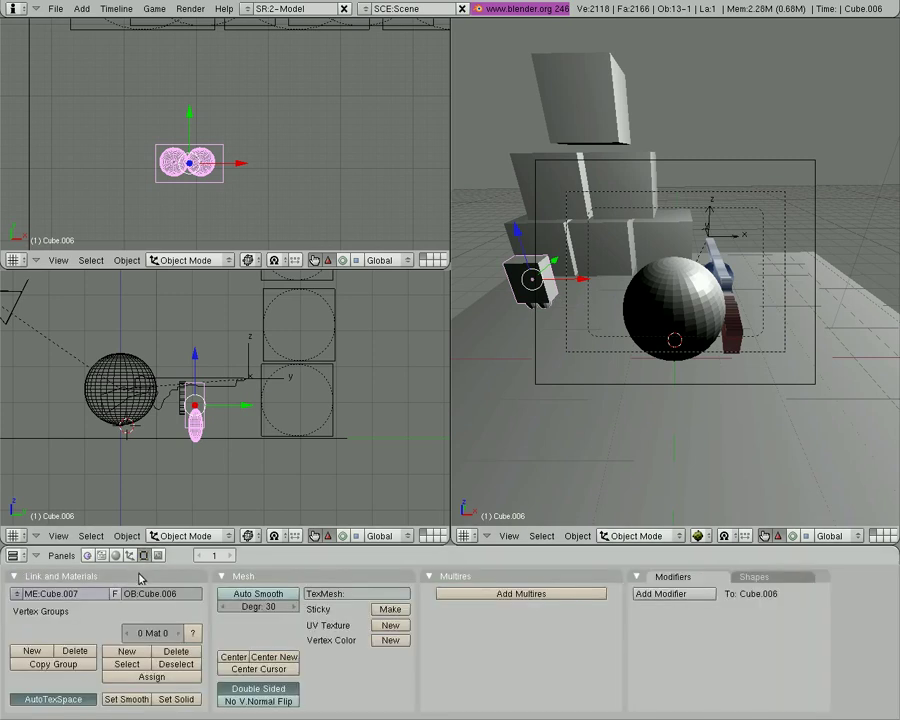
left_click(169, 596)
key("BackSpace")
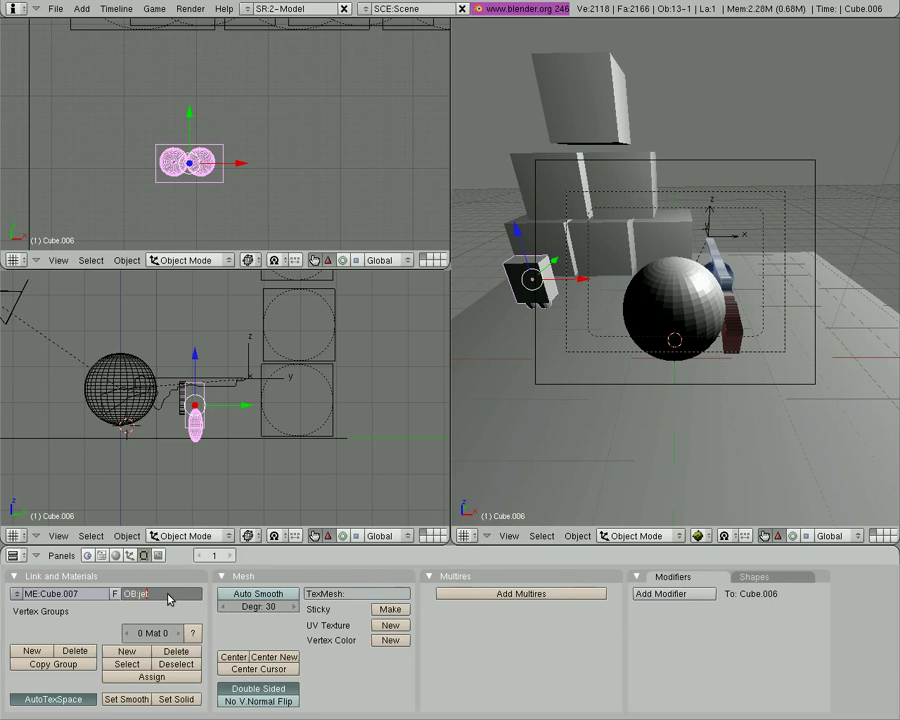
key("Return")
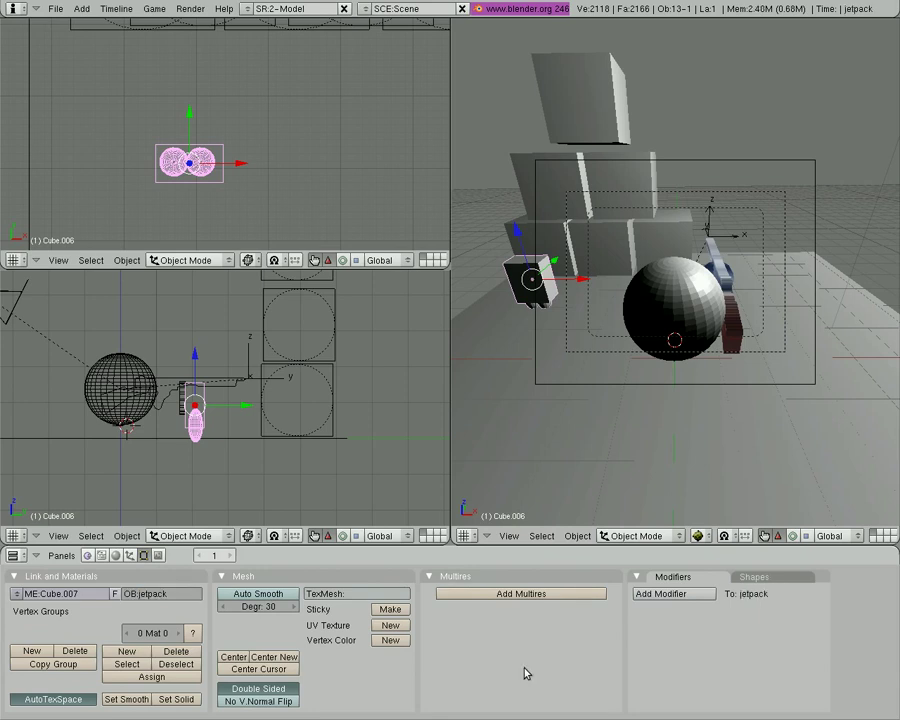
Add a game property named jackpack to the jetpack object and set its type to Int
left_click(88, 555)
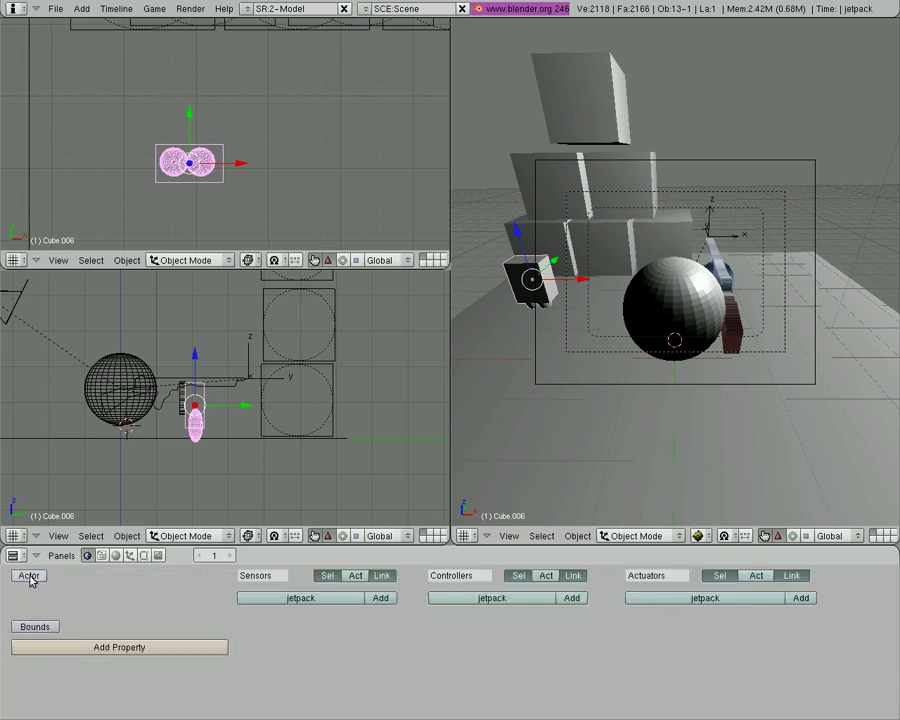
left_click(115, 648)
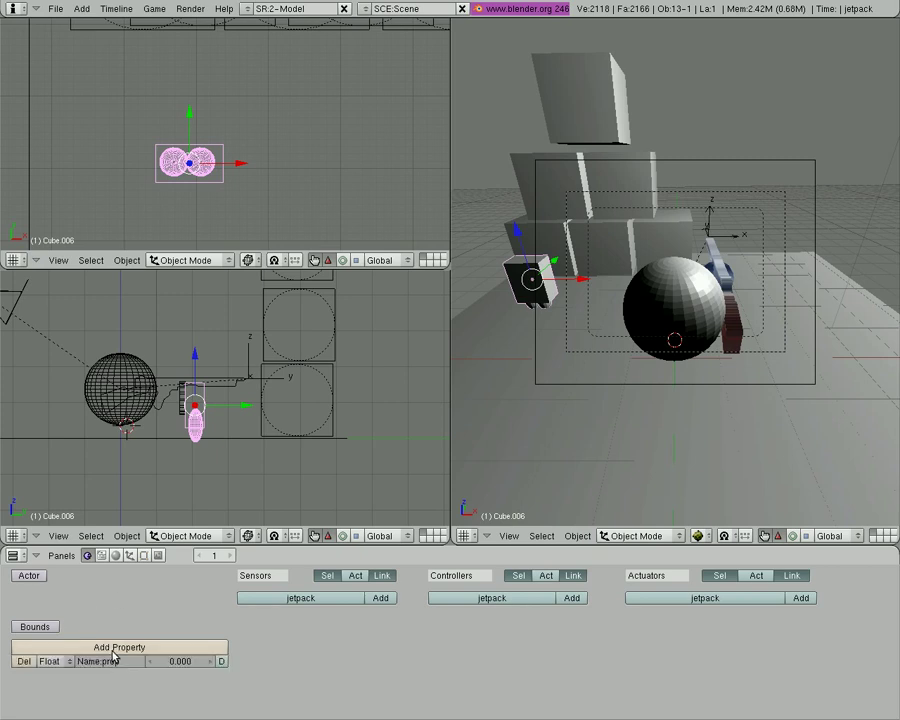
left_click(121, 664)
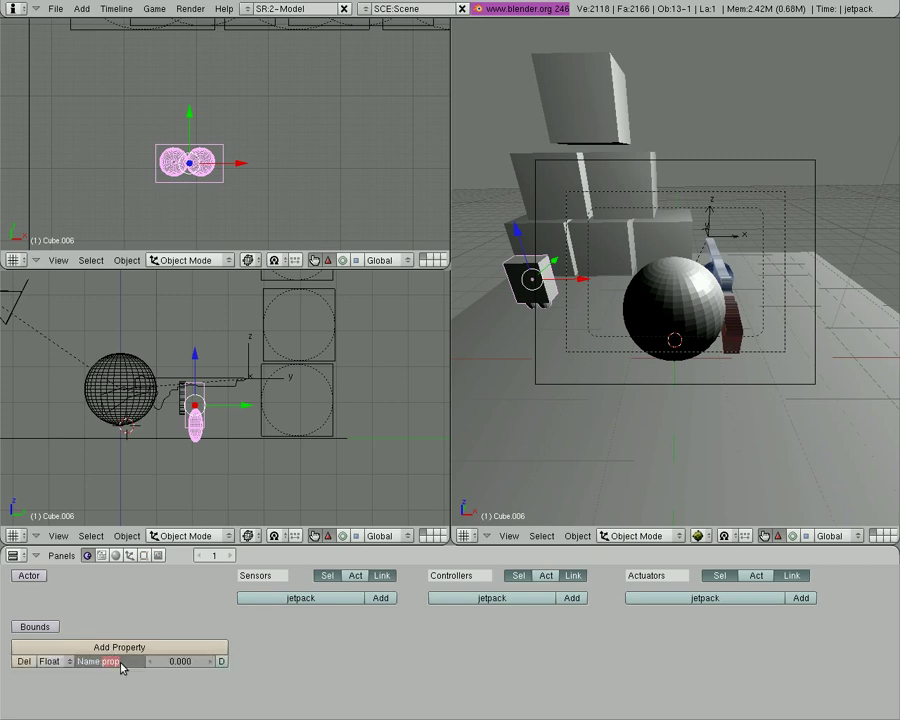
type("jackpack")
key("Return")
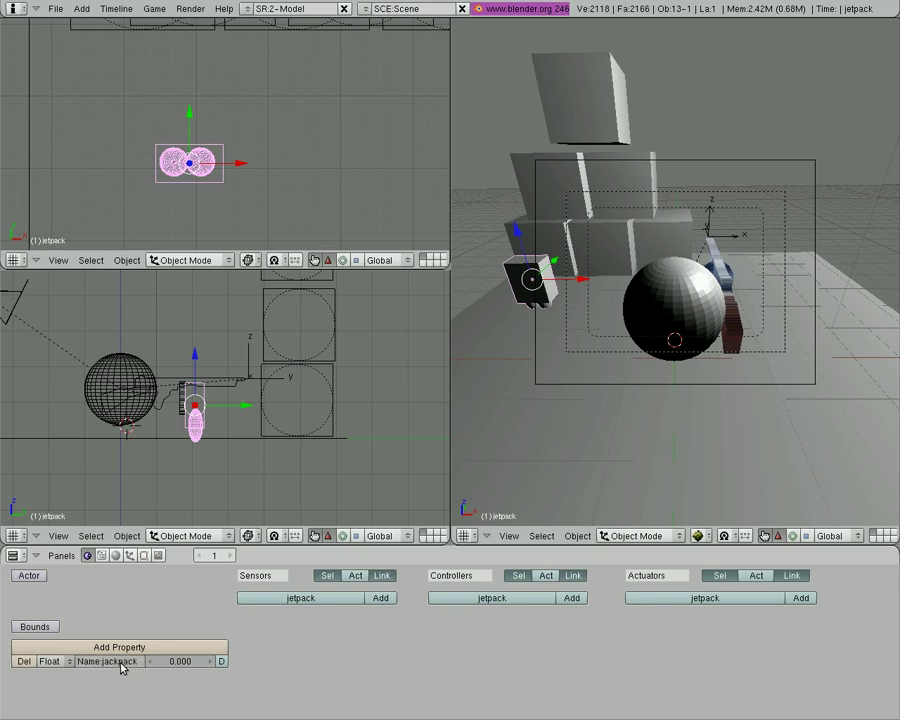
left_click(50, 661)
left_click(46, 634)
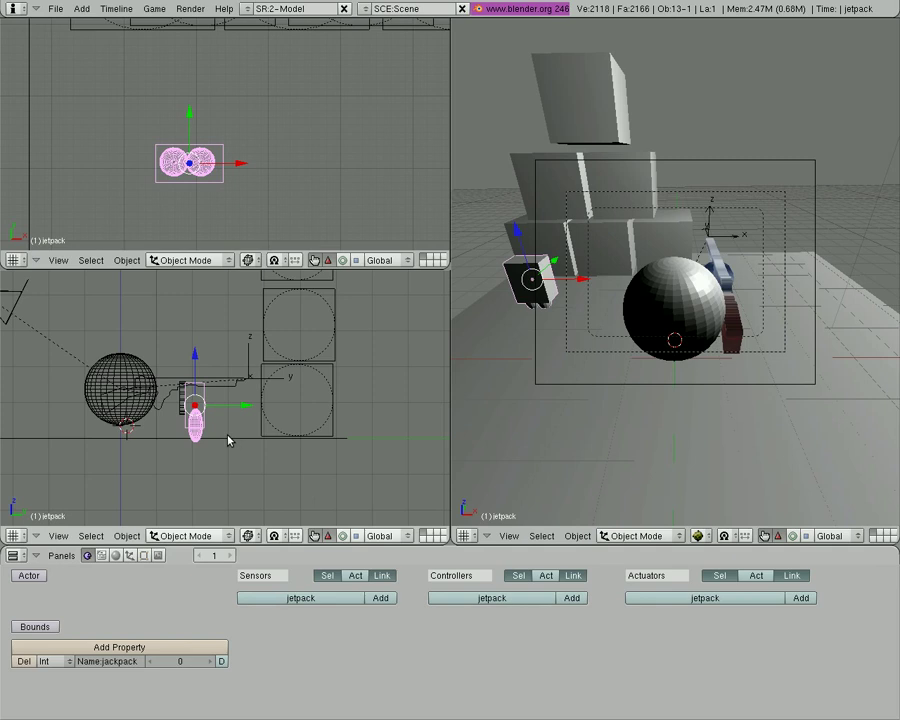
scroll(253, 205, "down", 3)
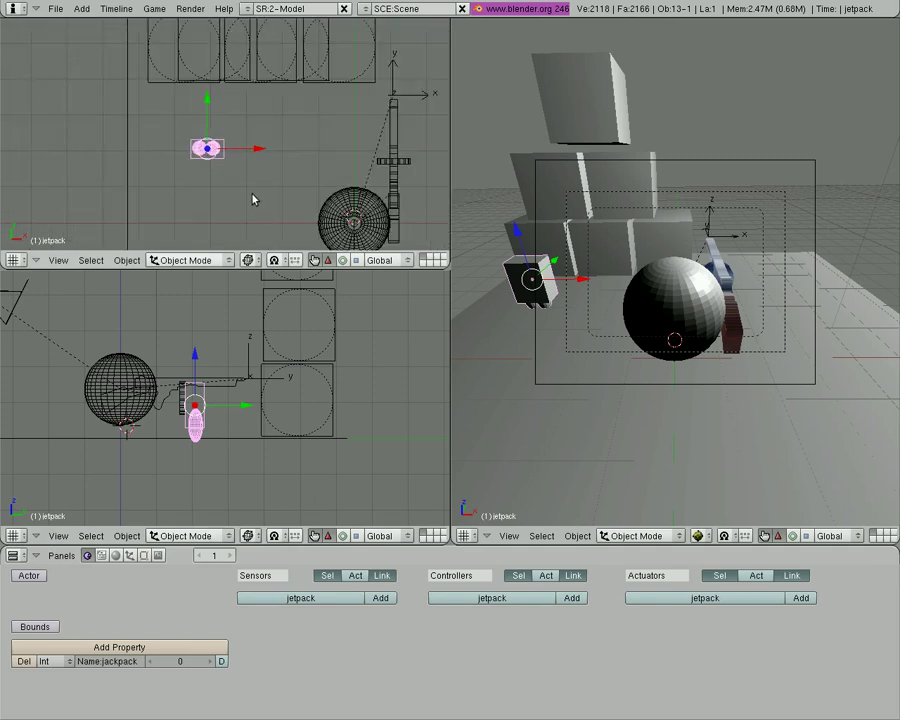
Duplicate the jetpack, place the copy against the back of the sphere about 4.1 along X and -3.2 along Y, and parent it to the sphere
scroll(254, 199, "down", 1)
key("shift+d")
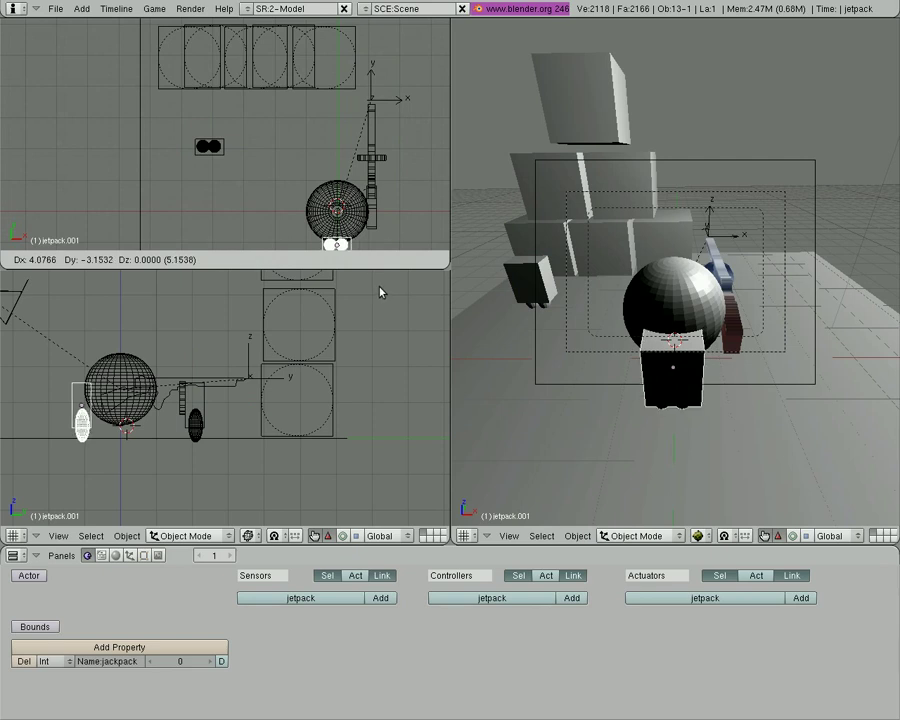
left_click(380, 292)
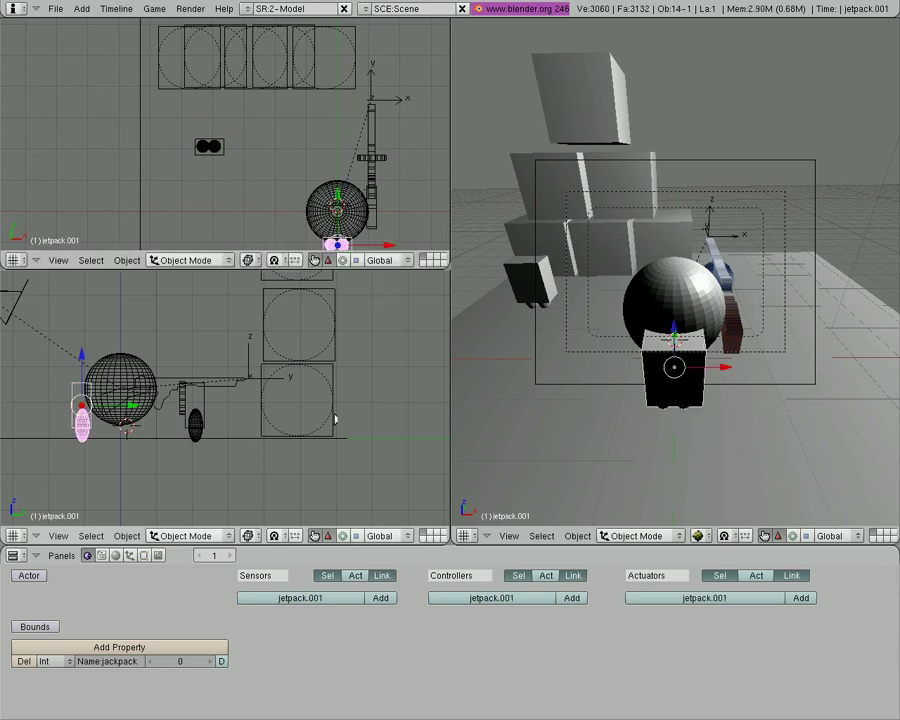
right_click(659, 295, "shift")
key("ctrl+p")
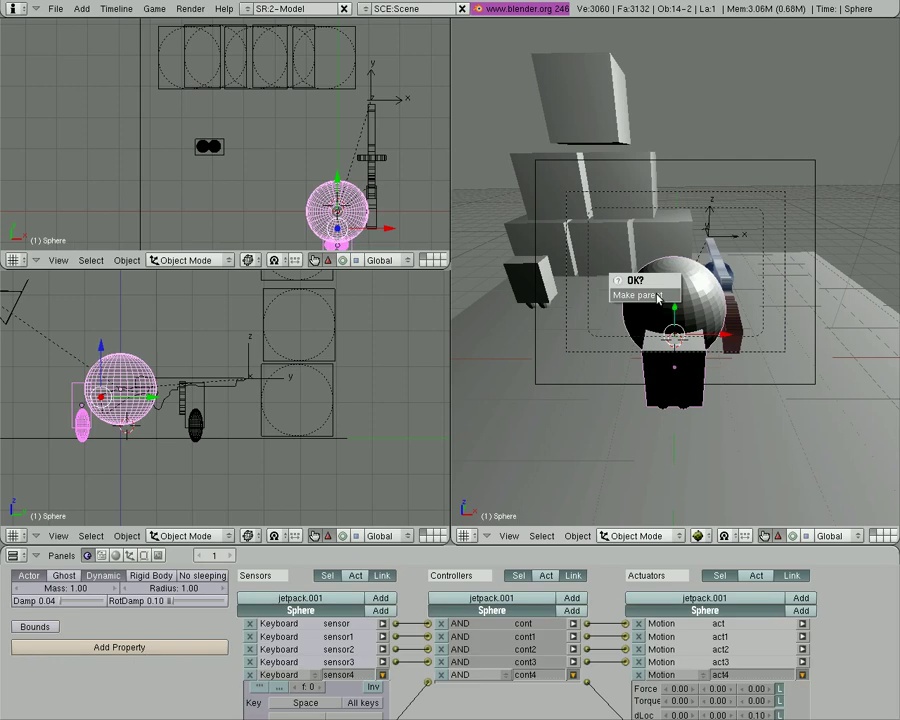
left_click(659, 295)
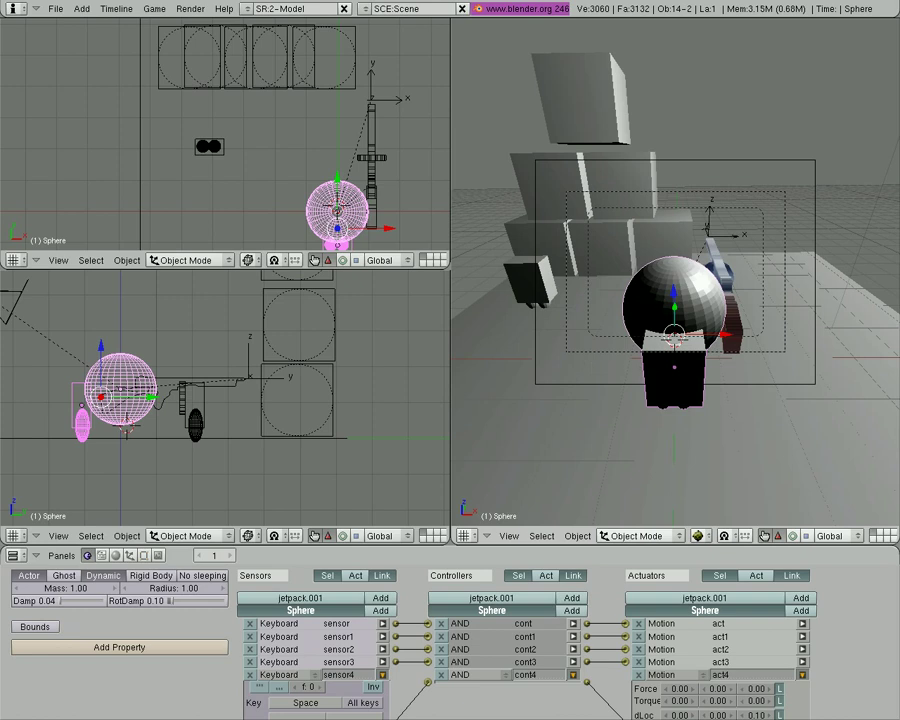
Make the attached jetpack copy a Ghost actor and add one sensor, one controller and one actuator to it
right_click(665, 358)
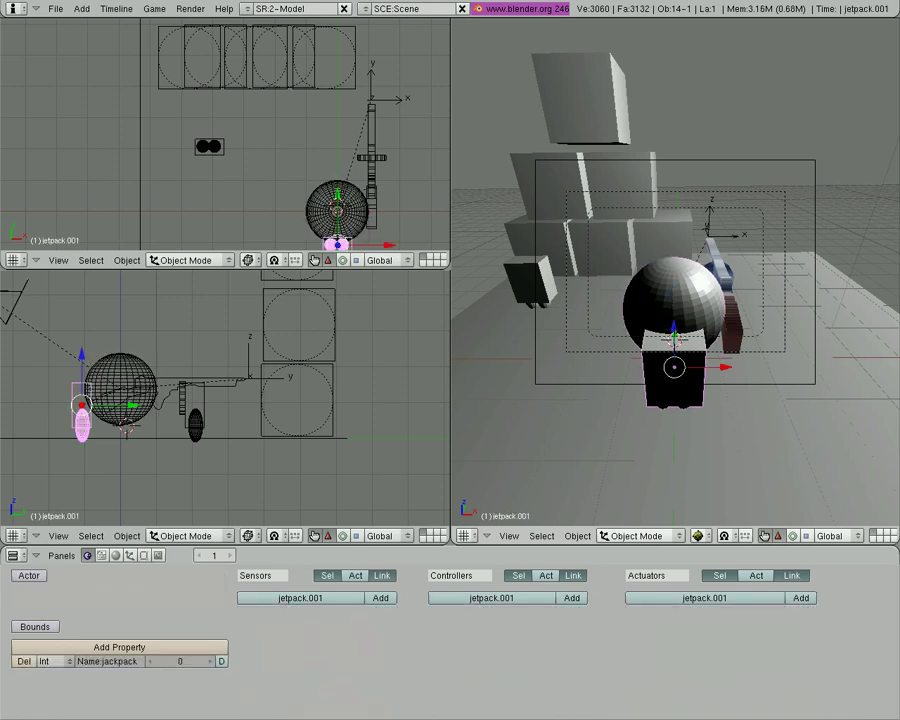
left_click(29, 576)
left_click(64, 576)
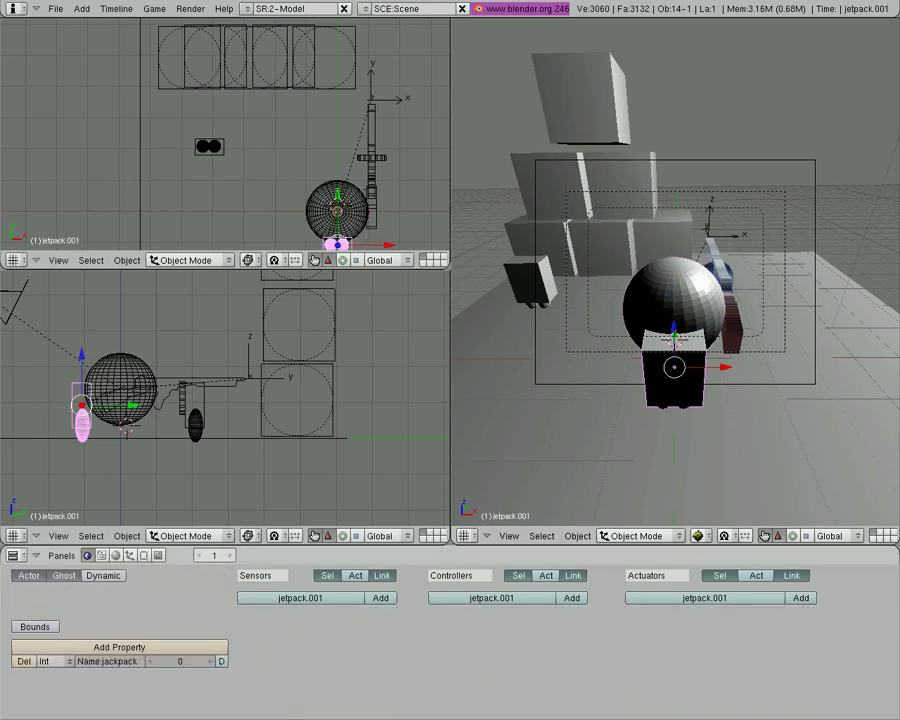
left_click(380, 598)
left_click(572, 598)
left_click(800, 598)
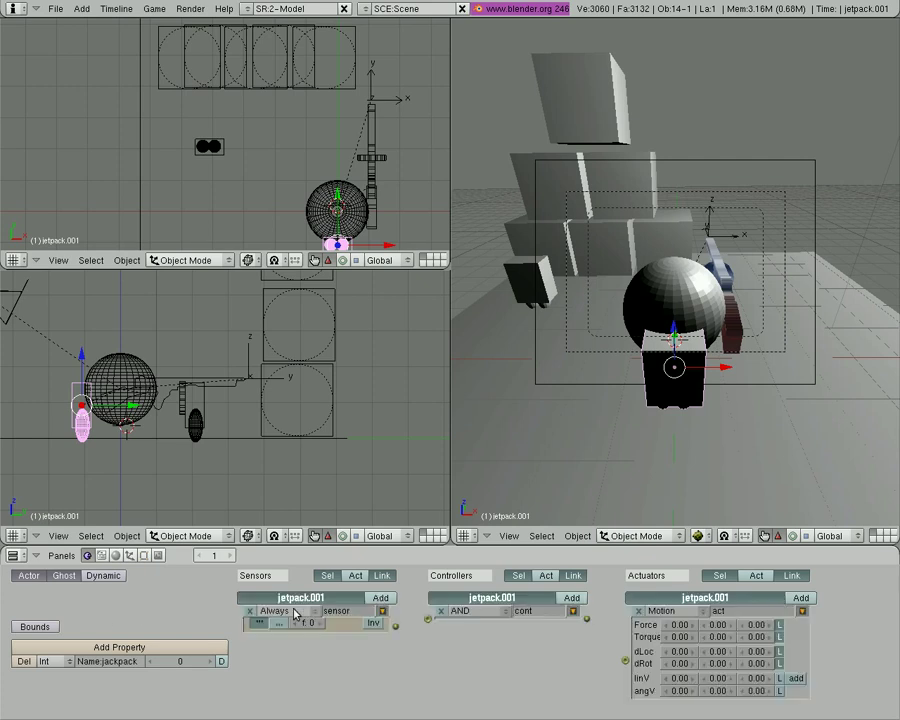
Rename the attached jetpack copy's game property to jet
left_click(136, 663)
left_click(139, 661)
key("BackSpace")
key("BackSpace")
key("BackSpace")
key("BackSpace")
key("BackSpace")
key("BackSpace")
key("BackSpace")
key("BackSpace")
type("jet")
key("Return")
Rename the original jetpack's game property to jetpack
right_click(209, 148)
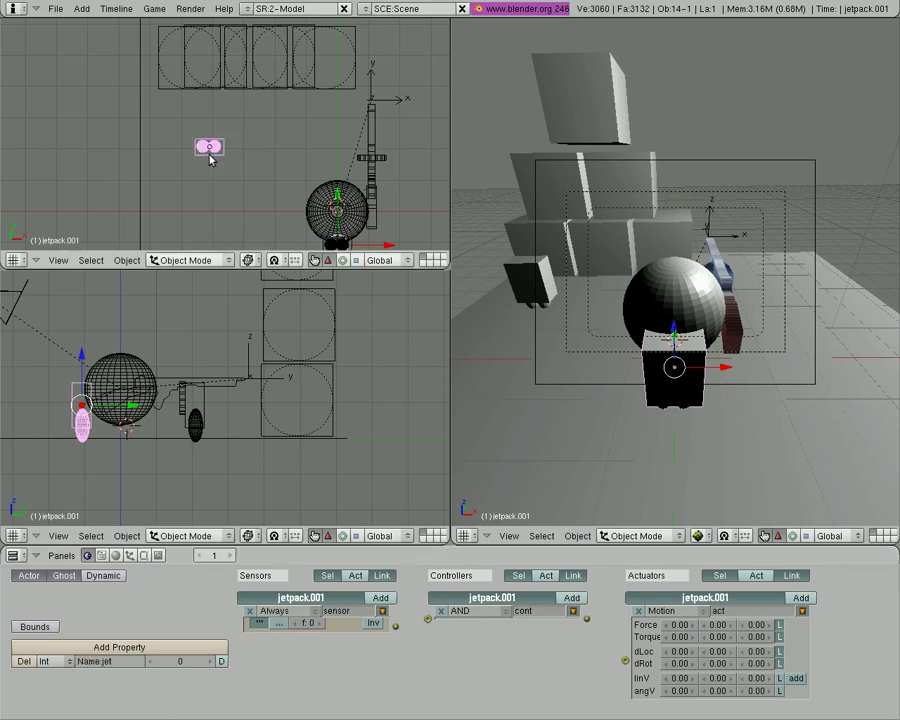
left_click(116, 662)
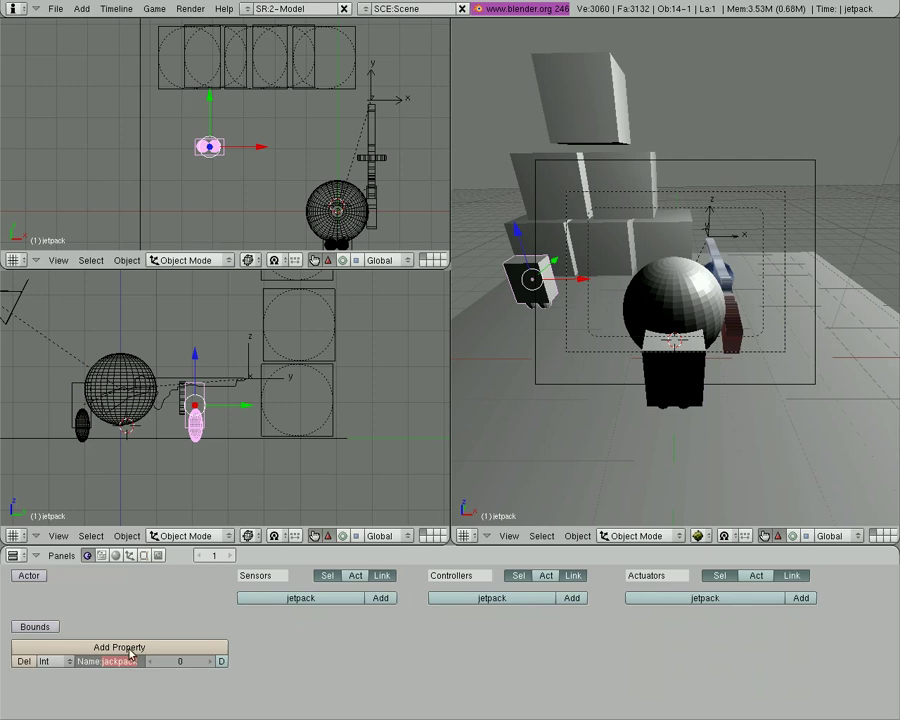
type("jetpac")
key("Return")
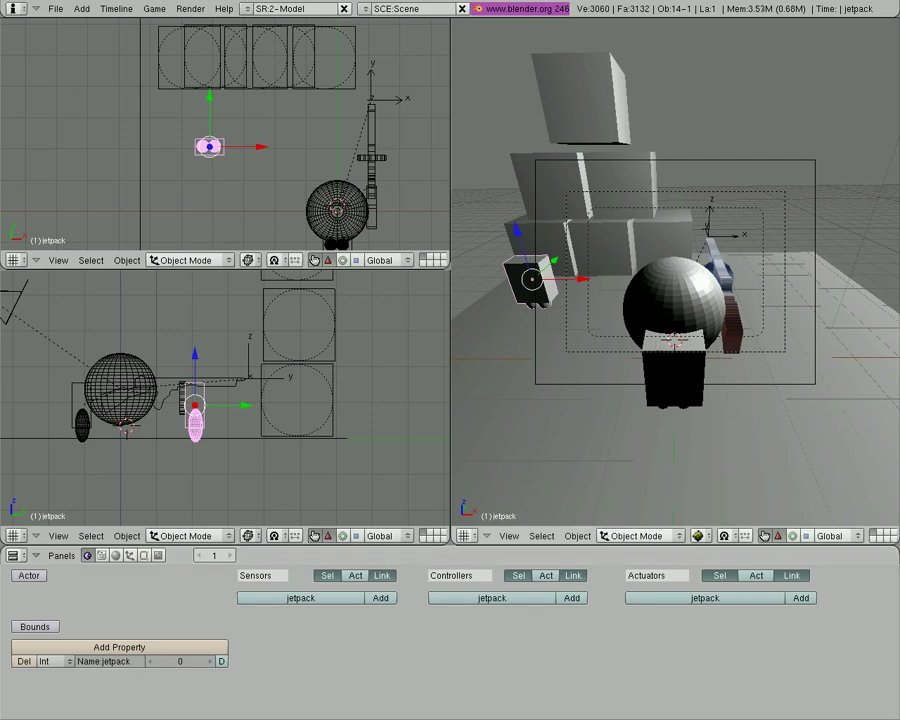
Change the attached copy's sensor to a Property sensor that checks whether jet equals 0
right_click(672, 370)
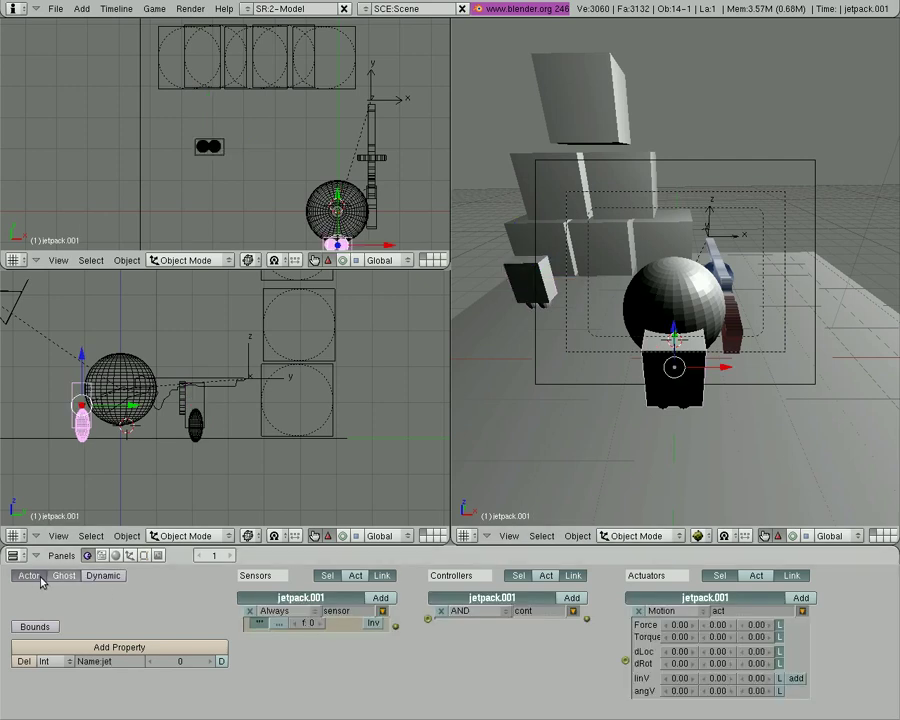
left_click(312, 611)
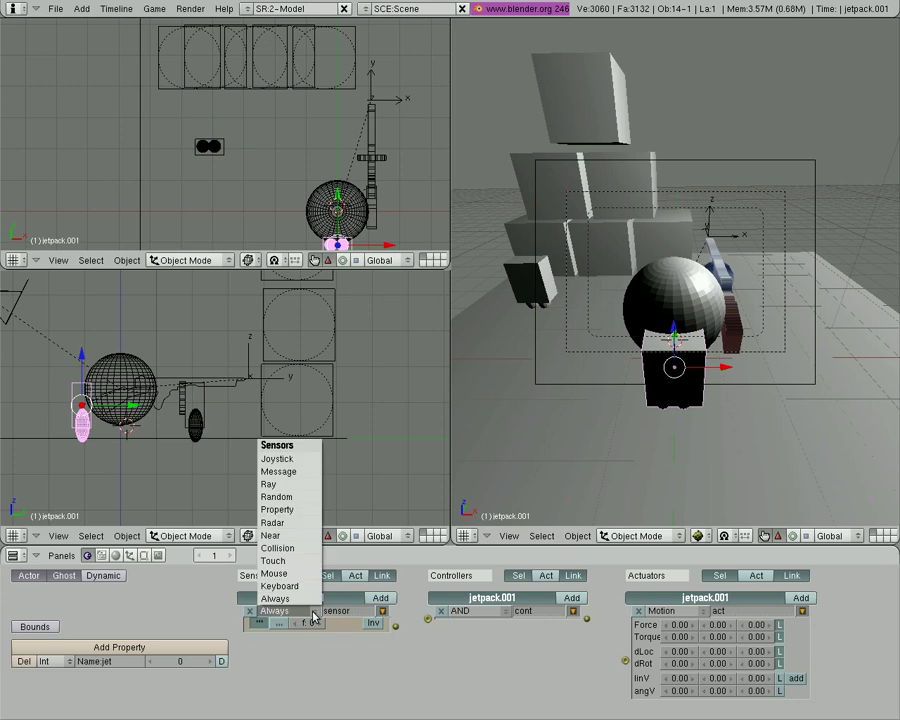
left_click(292, 509)
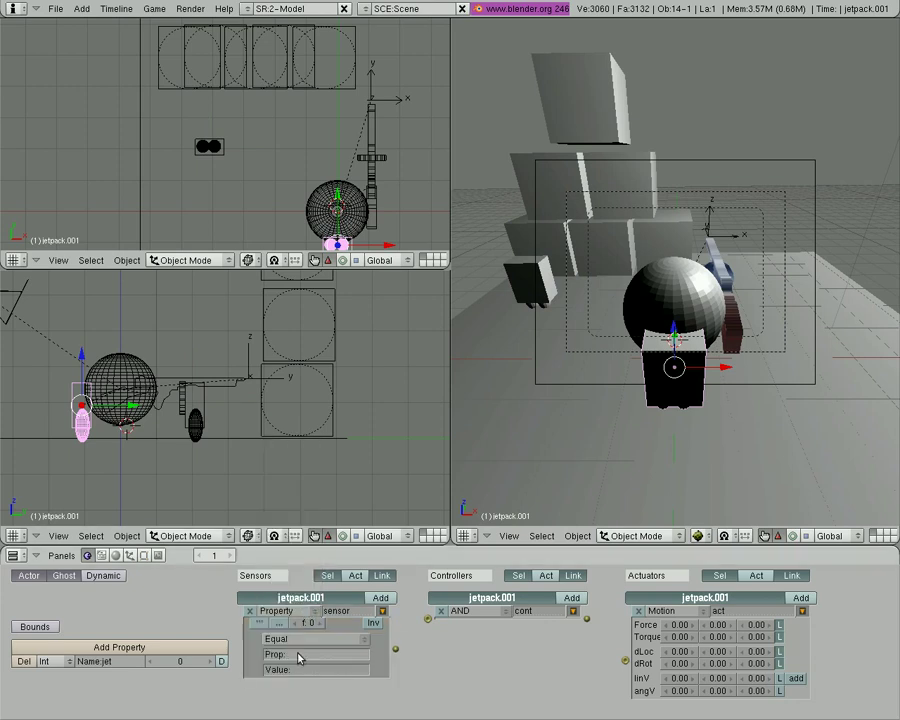
left_click(298, 655)
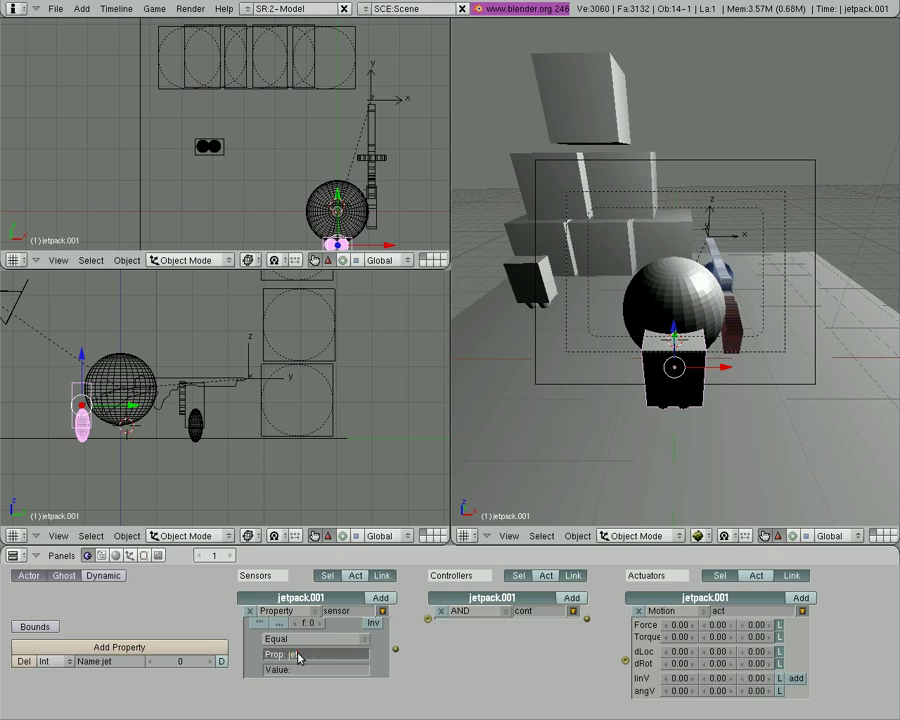
type("jet")
key("Return")
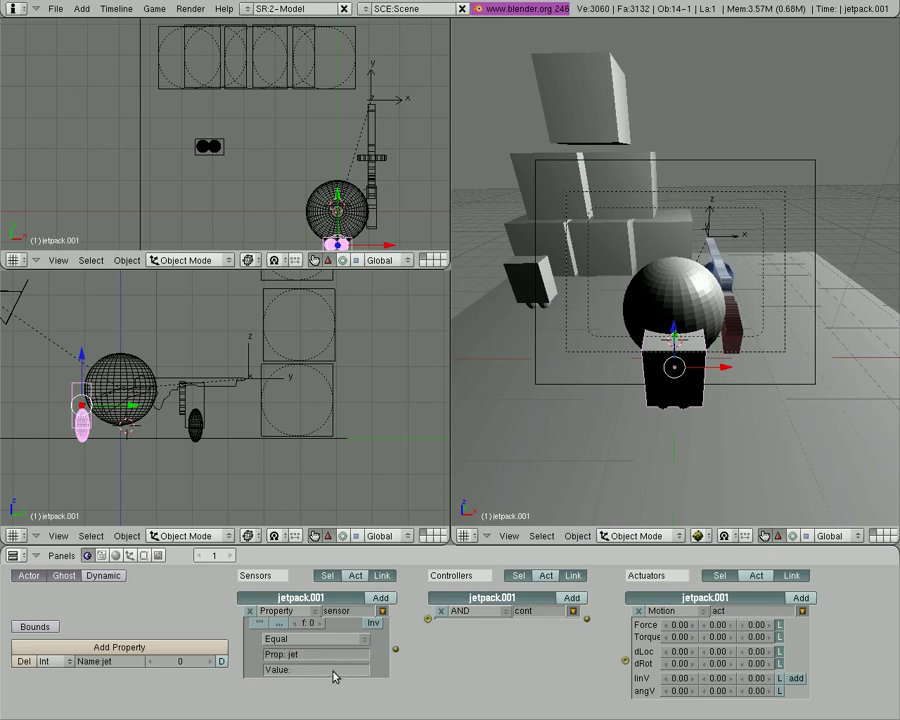
left_click(334, 670)
key("Return")
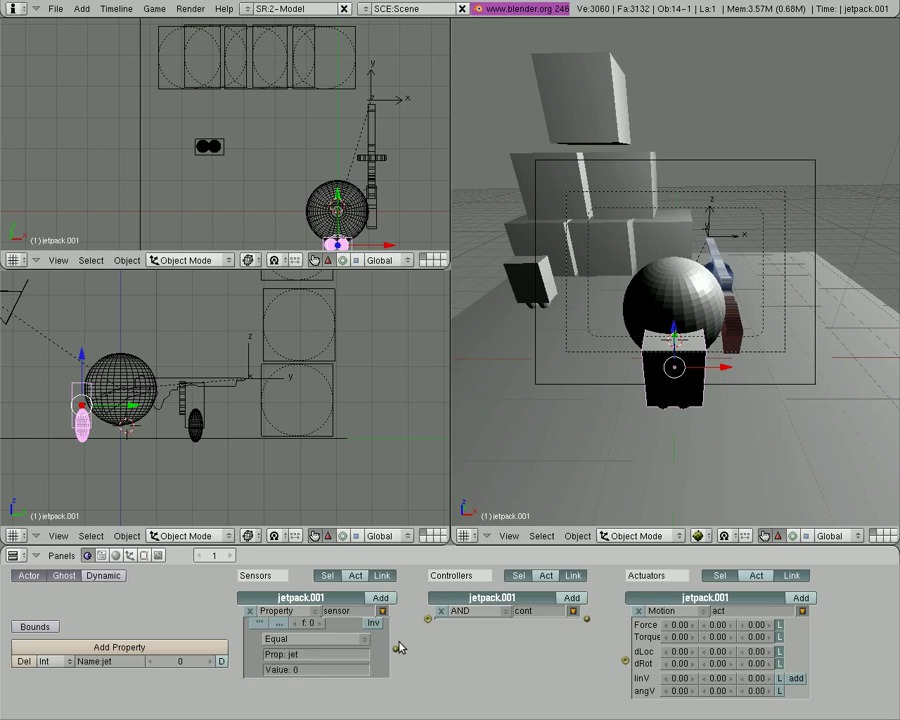
Link the copy's sensor through the AND controller to its actuator, and make that a Visibility actuator set to Invisible
left_click_drag(396, 648, 428, 619)
left_click_drag(588, 619, 625, 660)
left_click(670, 611)
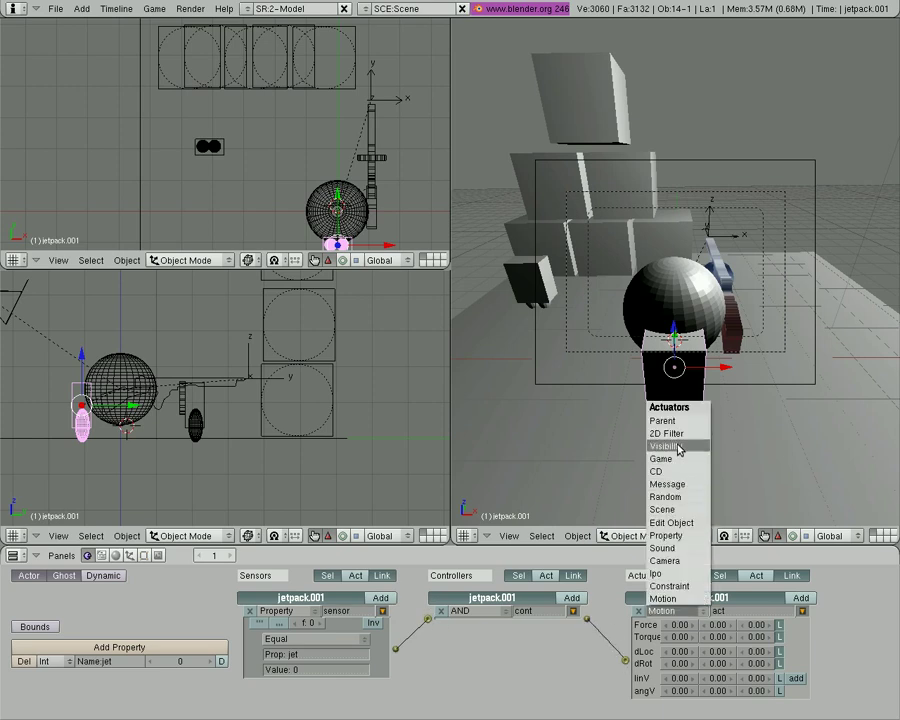
left_click(677, 446)
left_click(684, 627)
left_click(678, 604)
Collapse the copy's logic bricks and run the game briefly to check the attached jetpack's visibility at the start
left_click(382, 611)
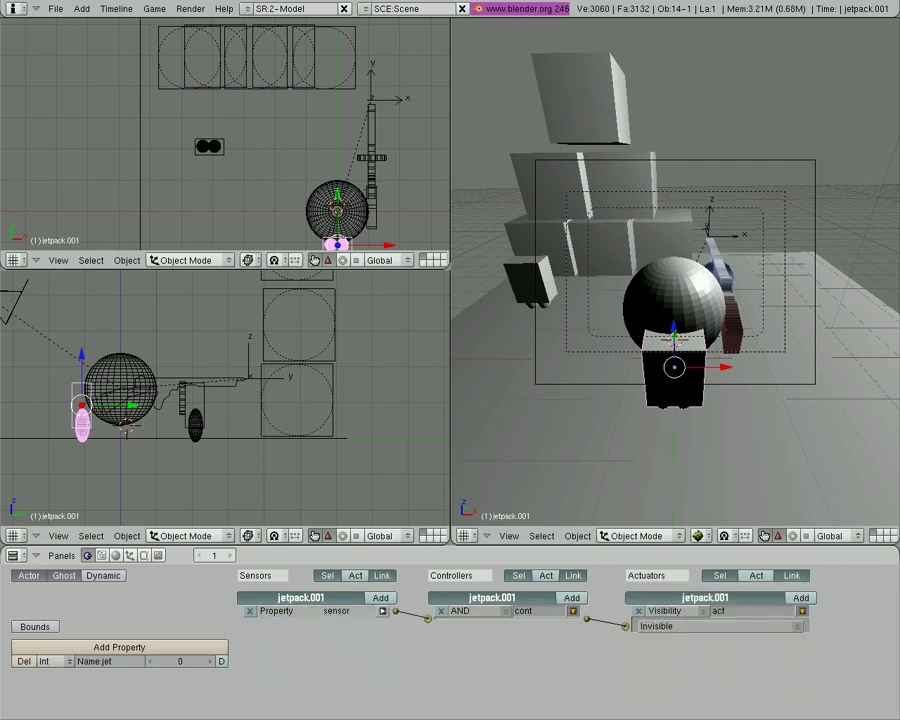
left_click(801, 611)
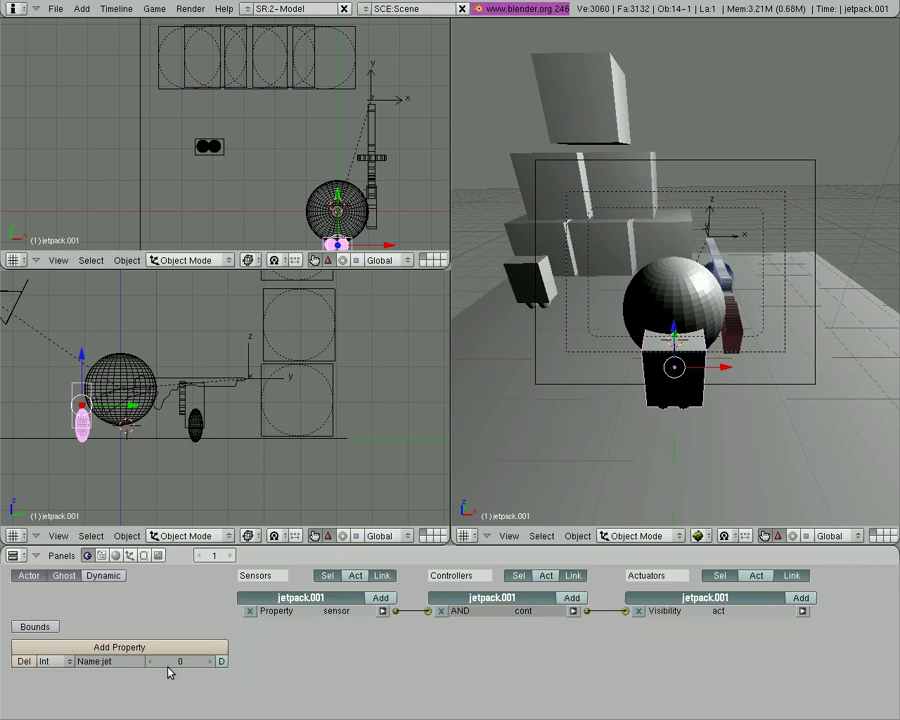
key("p")
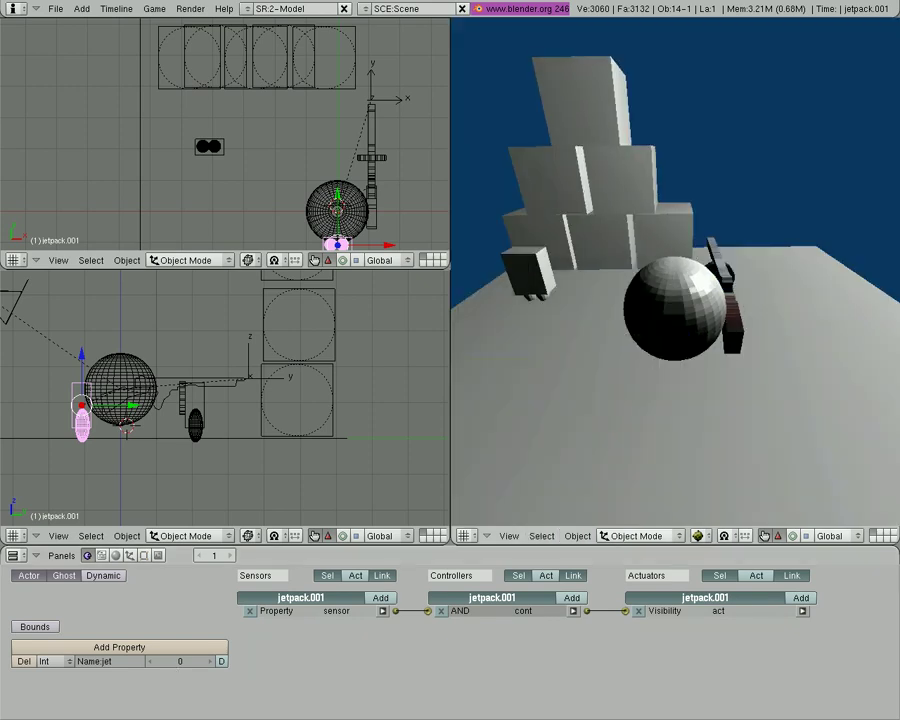
key("Escape")
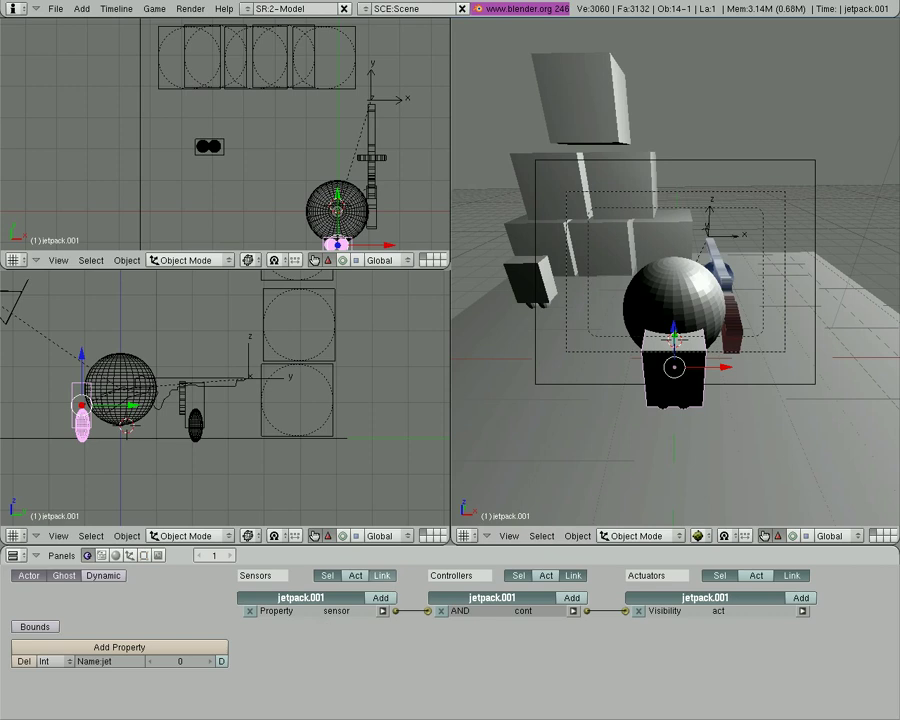
Make the original jetpack an Actor and give it a Collision sensor for the property player
right_click(528, 272)
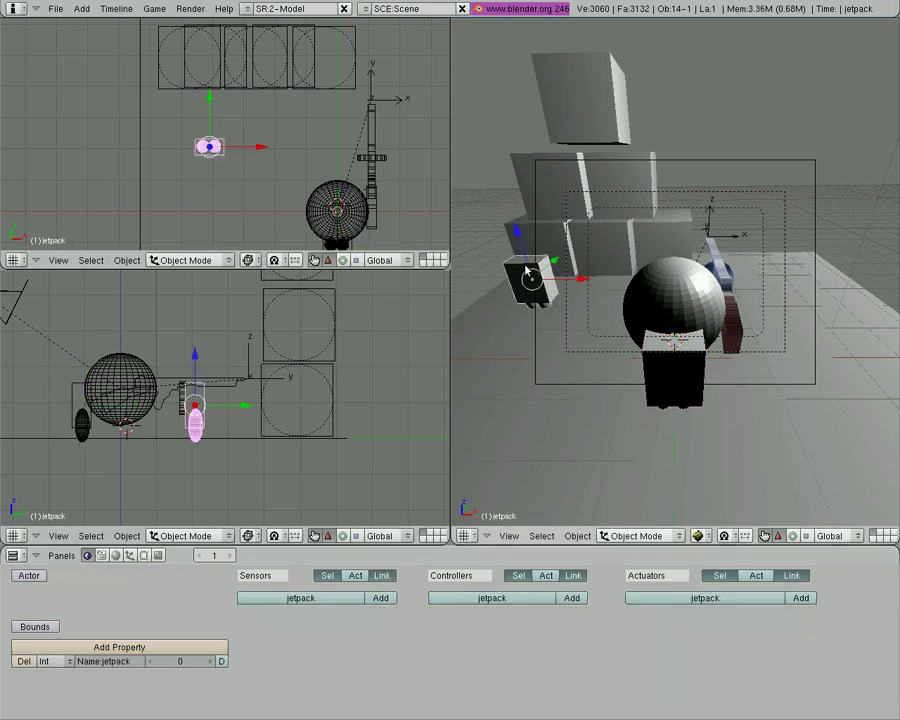
left_click(20, 574)
left_click(379, 599)
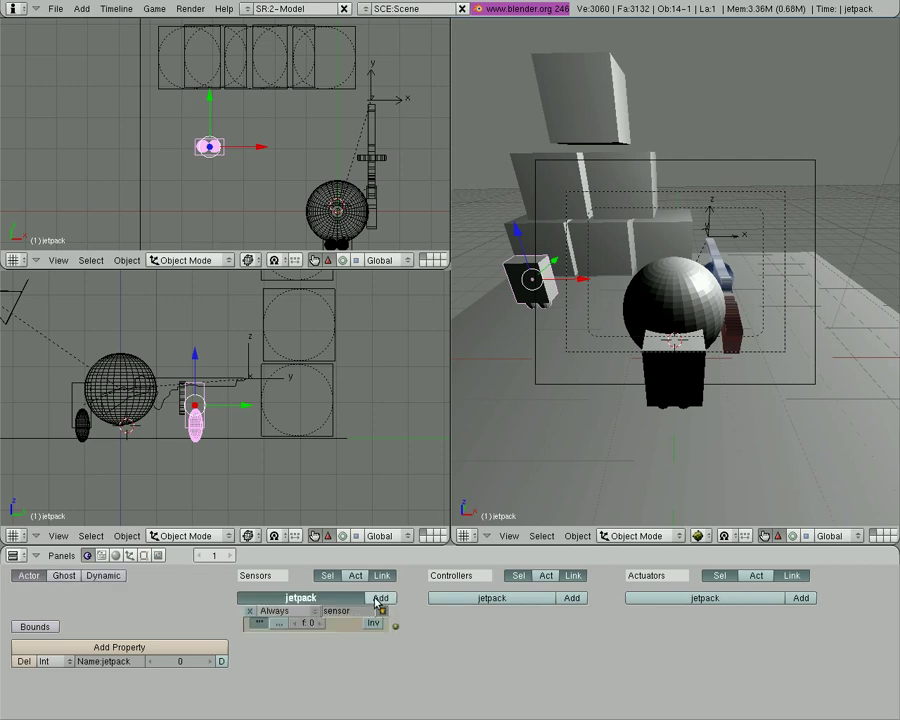
left_click(276, 610)
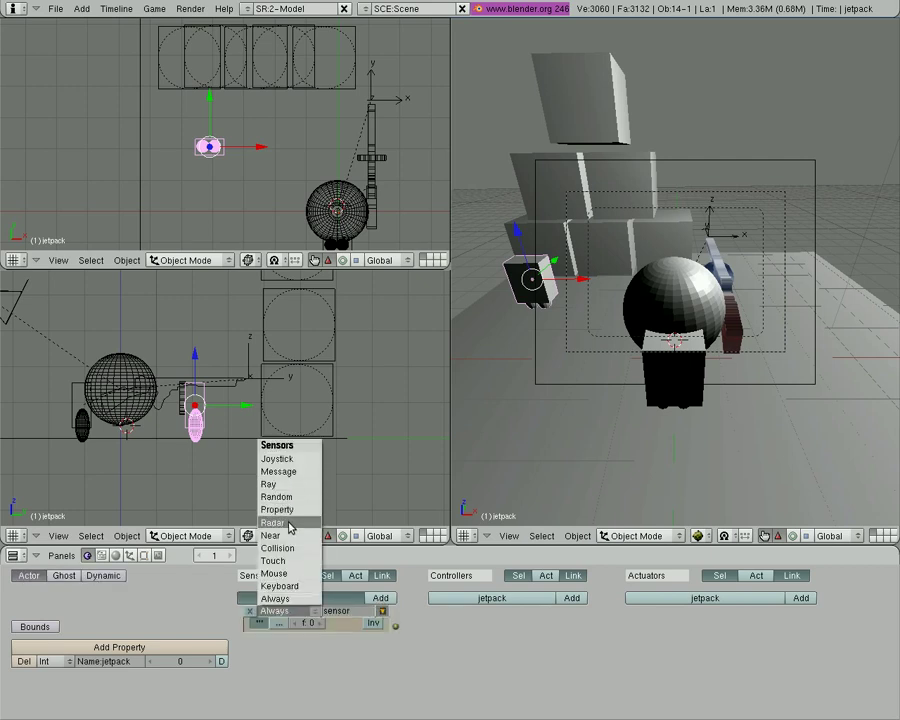
left_click(288, 548)
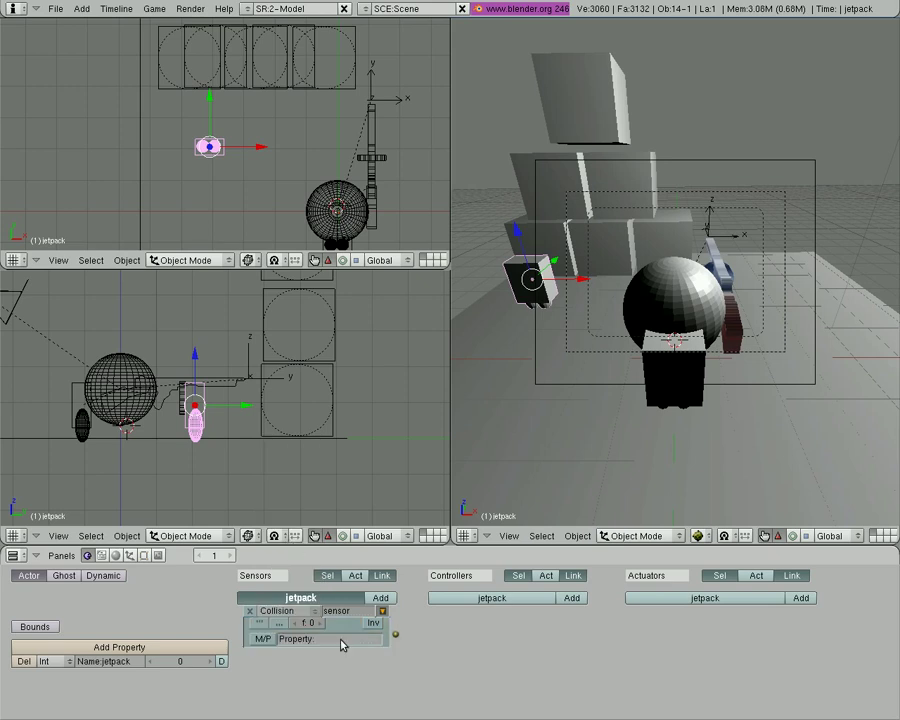
left_click(342, 643)
type("jpayer")
key("Return")
Add an AND controller and an Edit Object actuator set to End Object to the original jetpack, and link them to its collision sensor
left_click(578, 597)
left_click(801, 597)
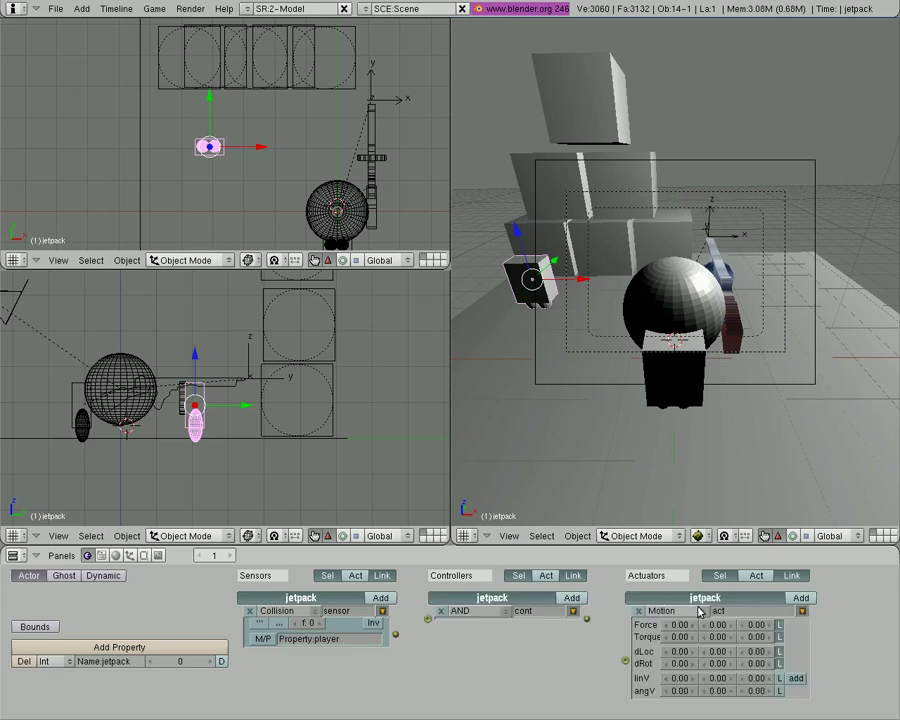
left_click(672, 611)
left_click(684, 520)
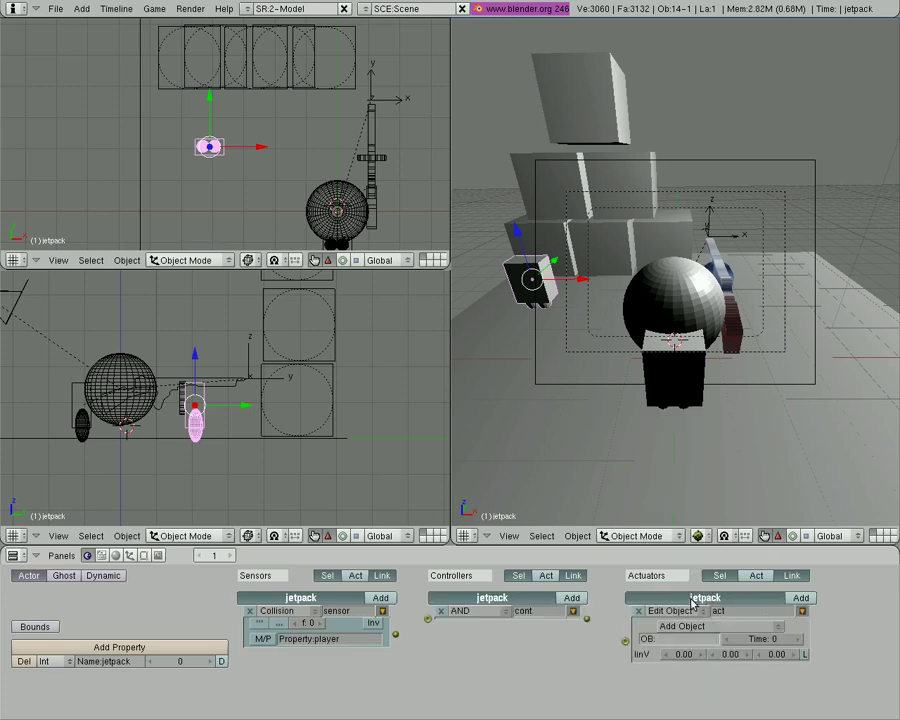
left_click(683, 626)
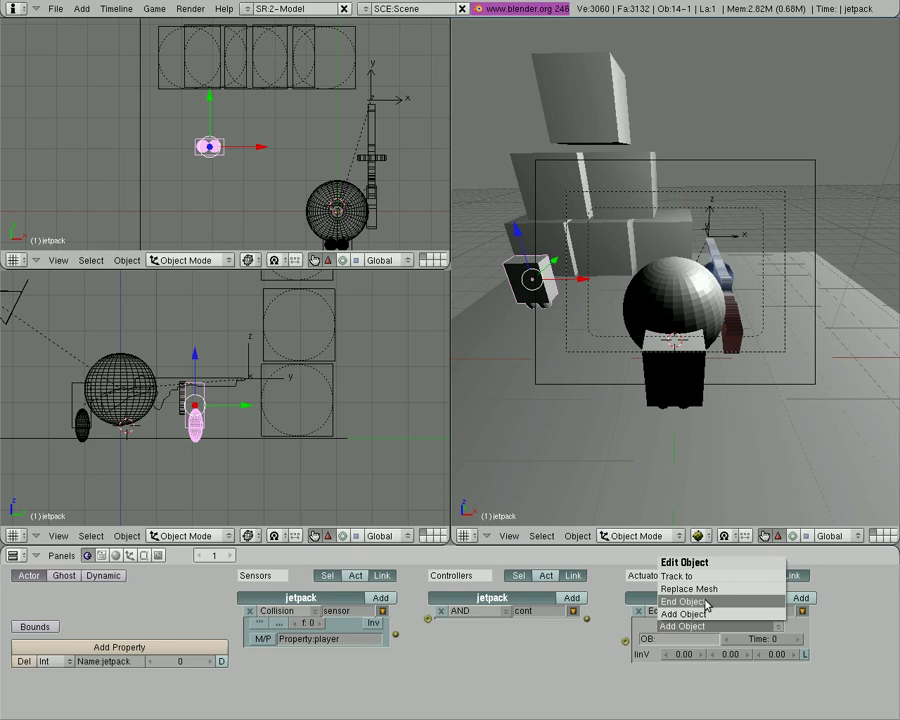
left_click(705, 604)
left_click_drag(396, 633, 413, 627)
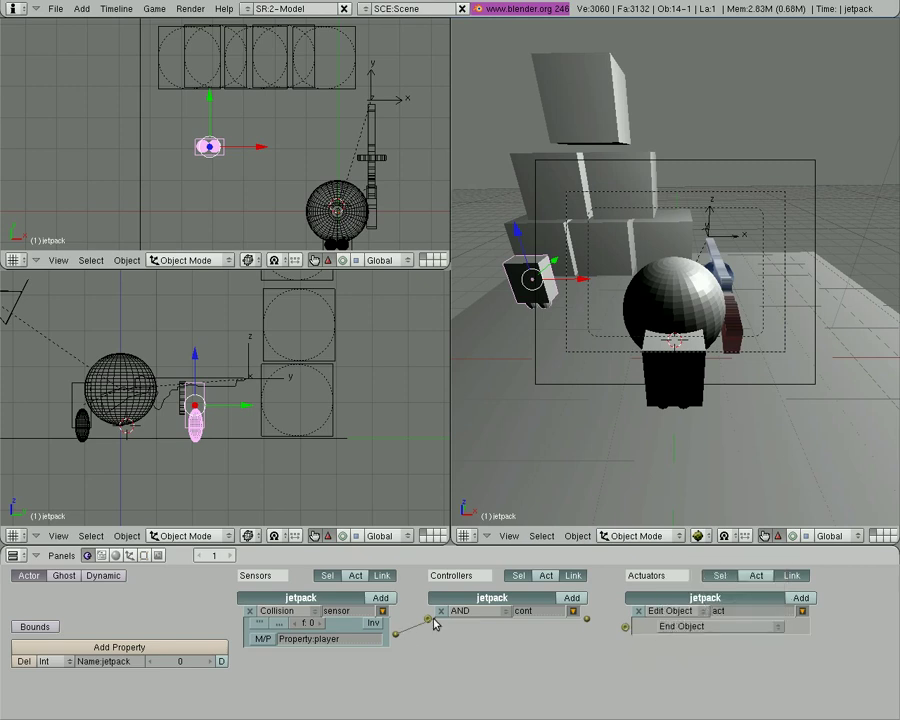
left_click_drag(589, 621, 625, 627)
Add an Int game property named player to the sphere
right_click(670, 327)
left_click(177, 647)
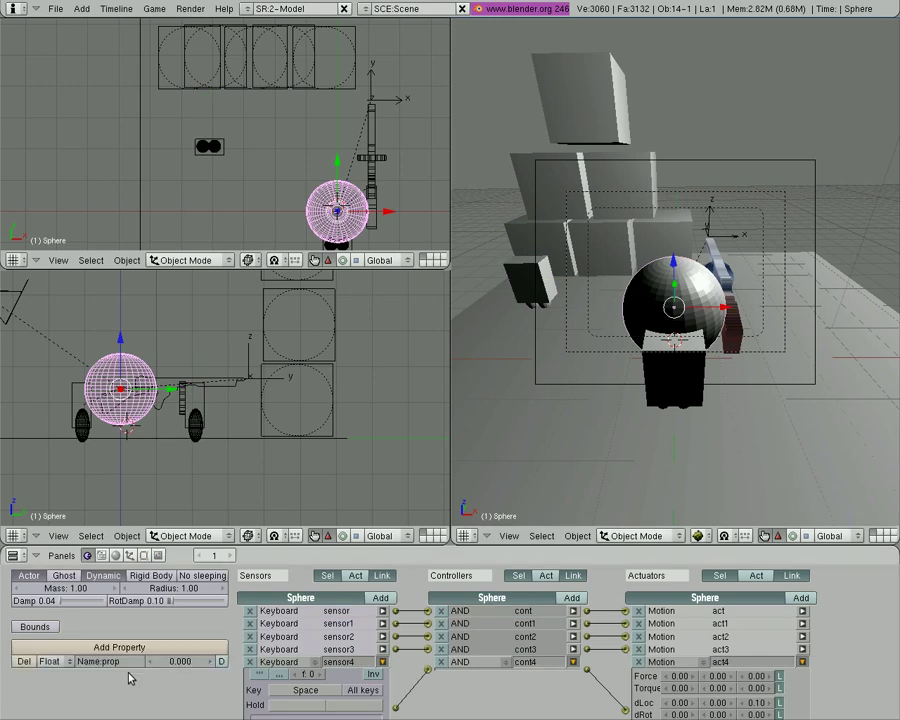
left_click(66, 662)
left_click(58, 575)
left_click(117, 662)
type("p")
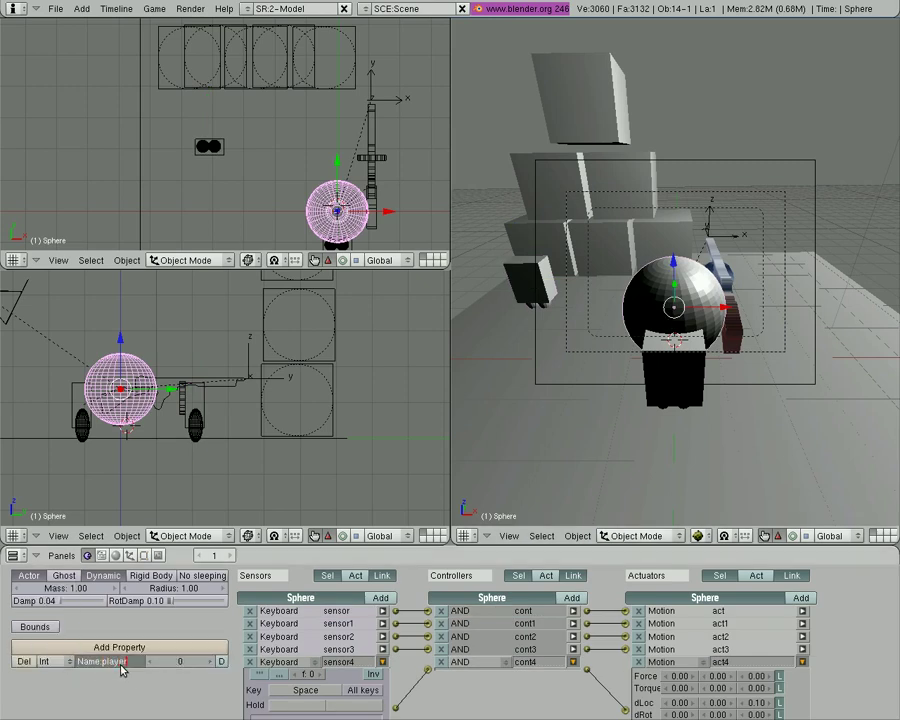
key("Return")
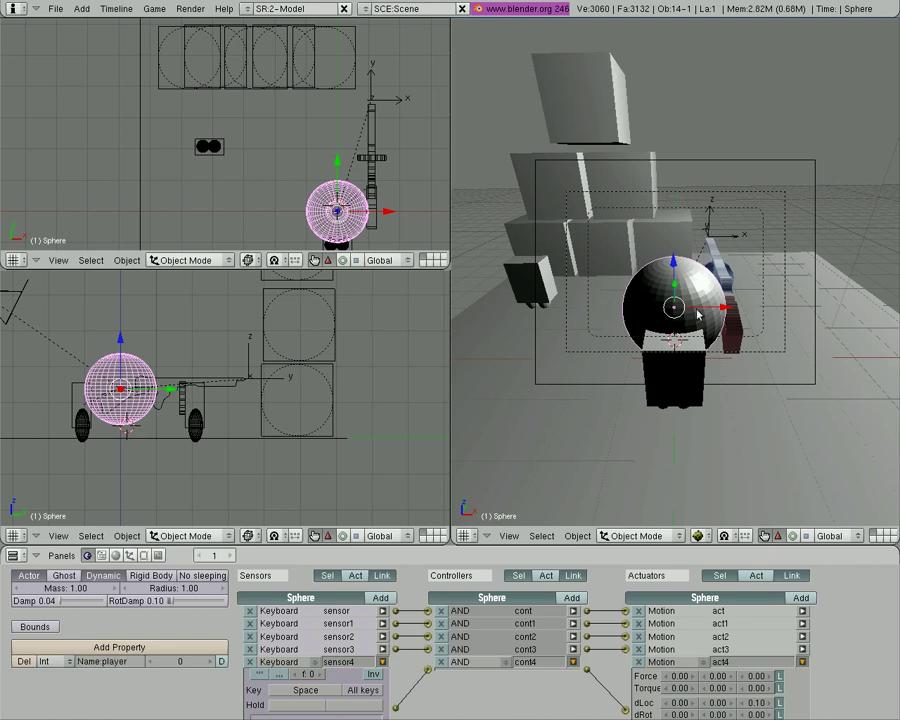
Run the game and steer the sphere around the scene to test contact with the jetpack pickup
key("p")
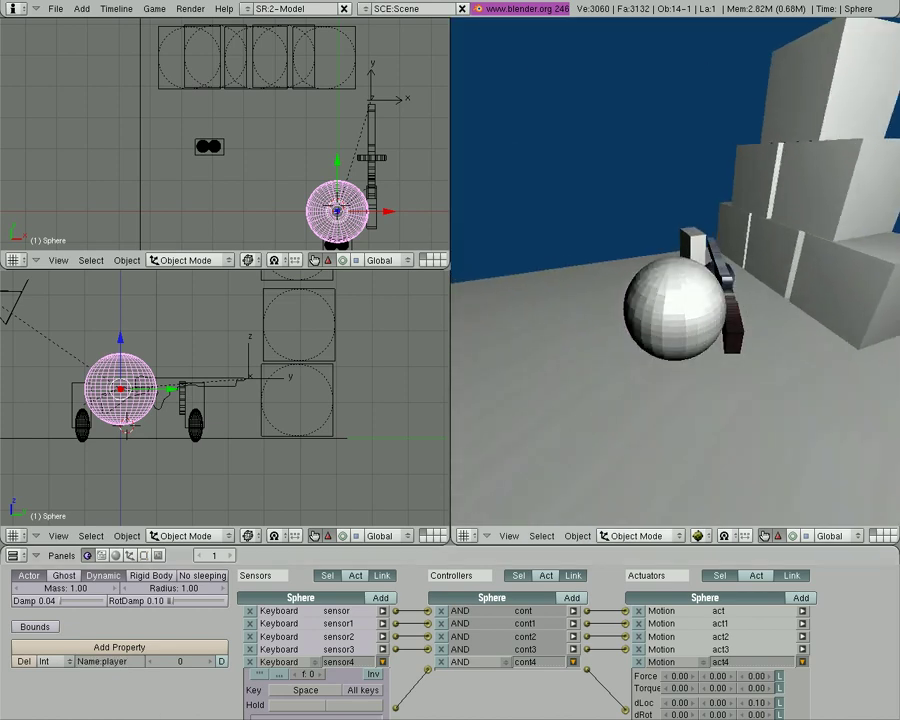
key("Left")
key("Down")
key("Right")
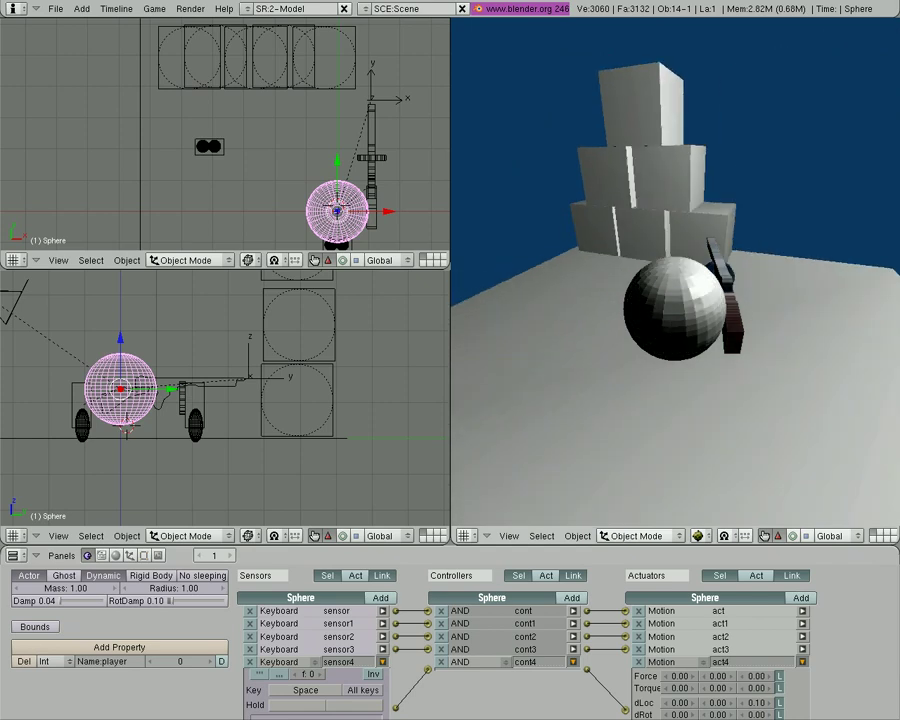
key("Right")
key("Up")
key("Left")
key("Down")
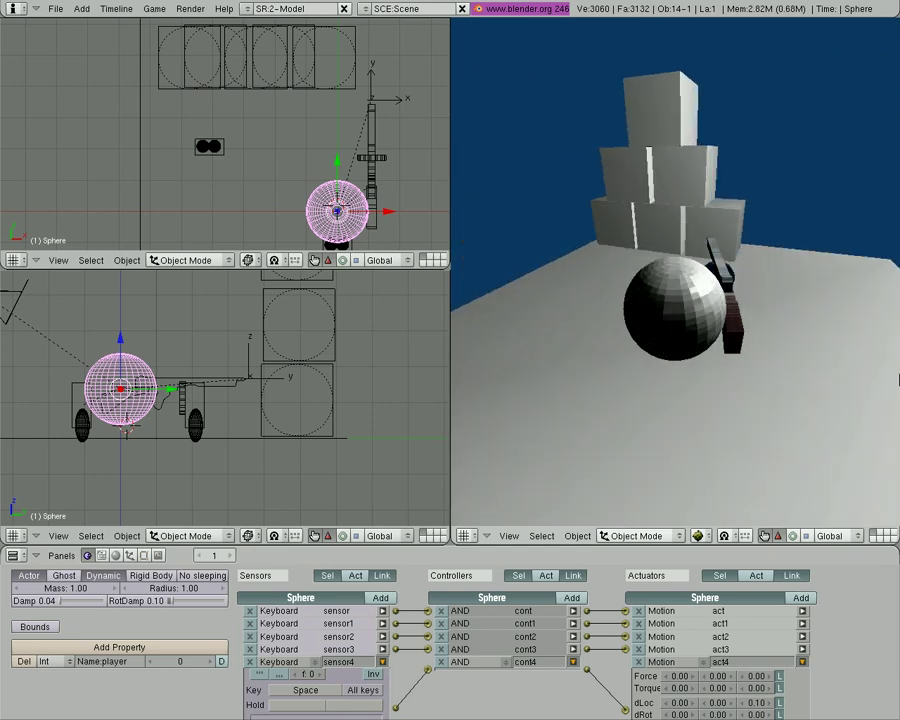
key("Escape")
Collapse the sphere's expanded keyboard sensor, controller and motion actuator
right_click(680, 358)
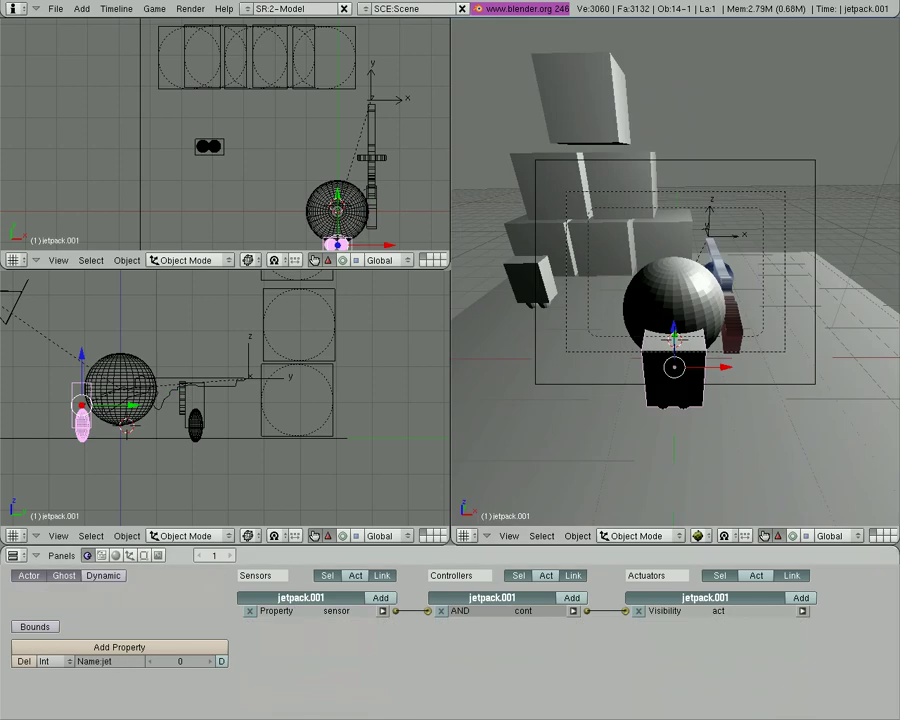
right_click(646, 273)
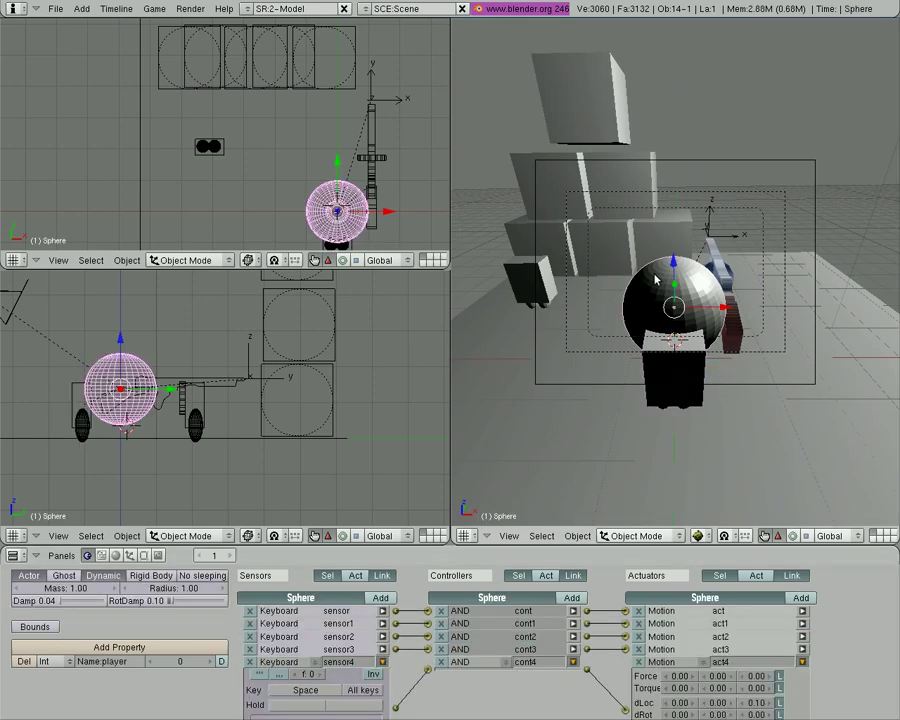
left_click(382, 662)
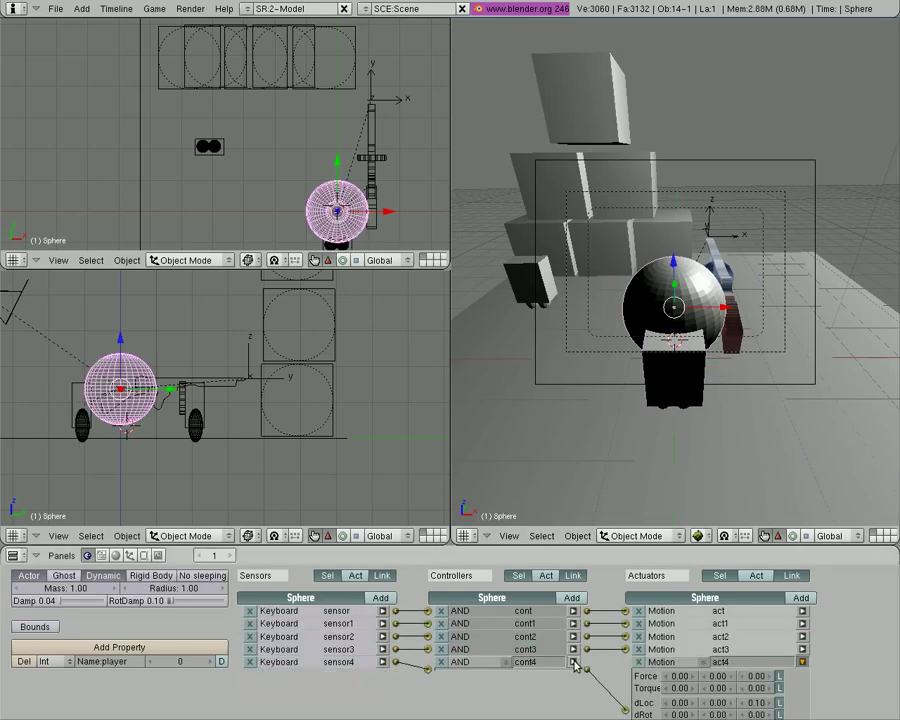
left_click(573, 662)
left_click(802, 662)
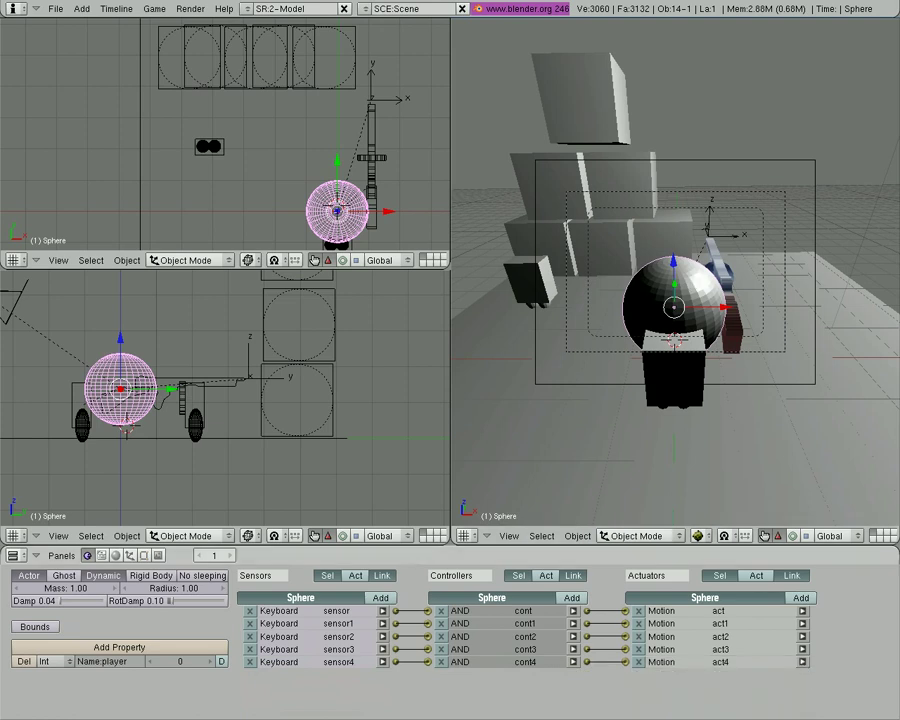
Add a Collision sensor for the property jetpack to the sphere, checking the property name on the original jetpack
left_click(380, 598)
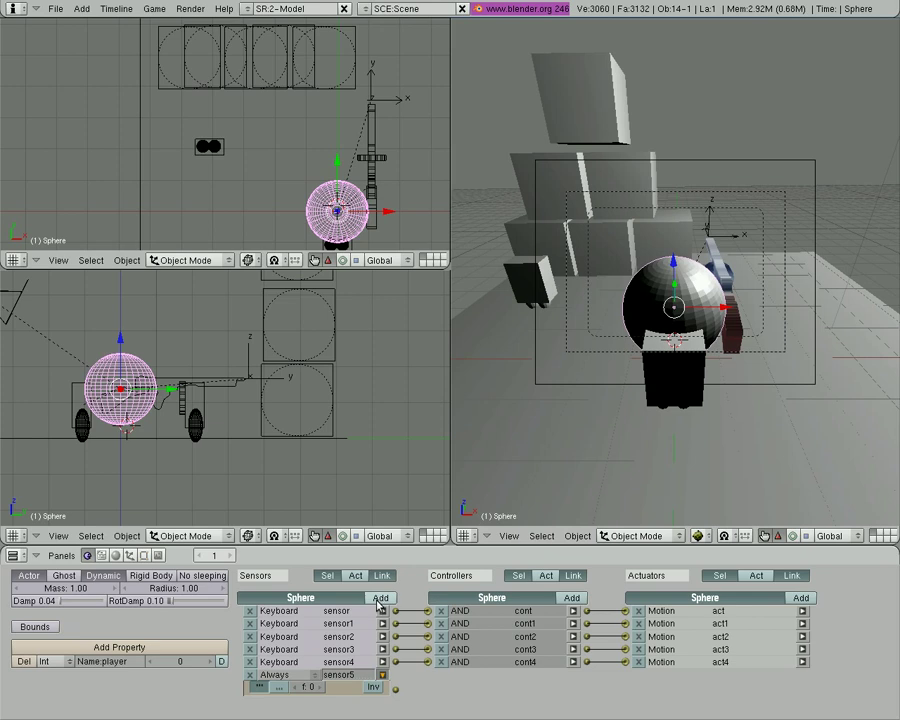
left_click(279, 680)
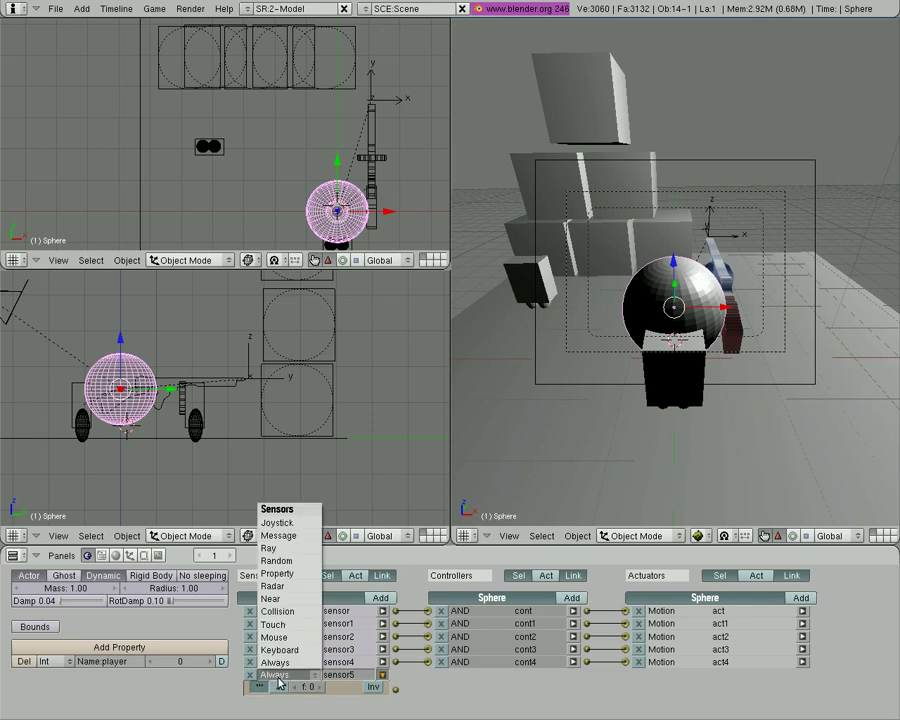
left_click(290, 612)
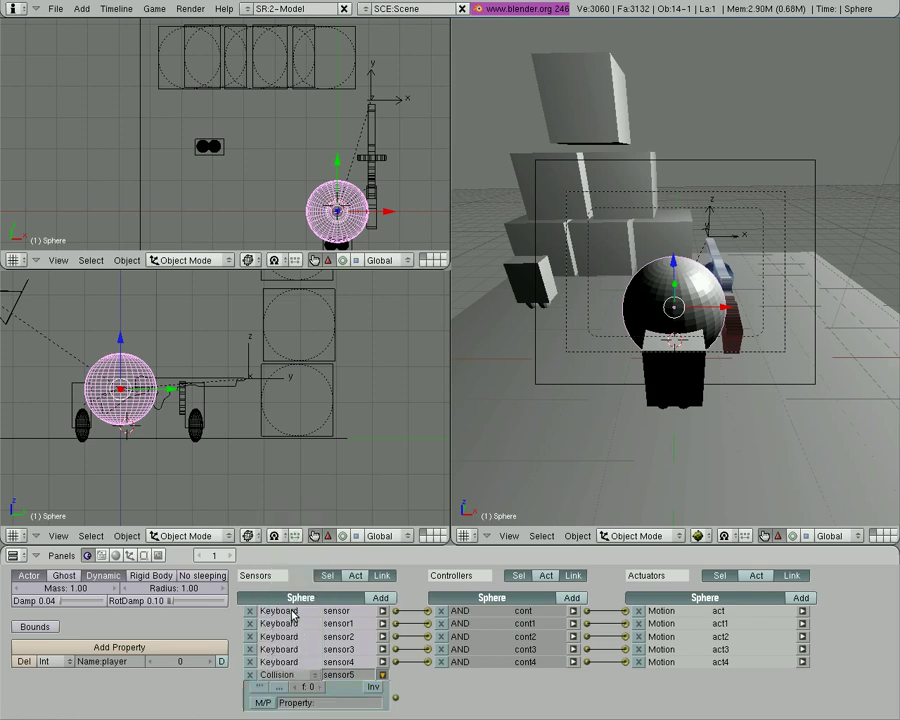
left_click(339, 703)
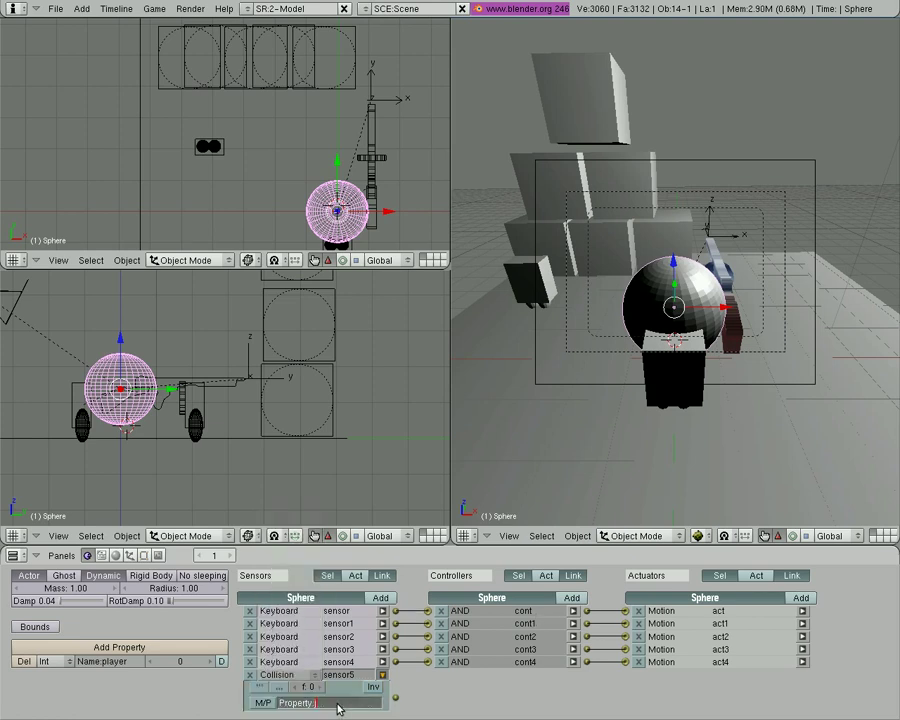
type("jetpack")
key("Return")
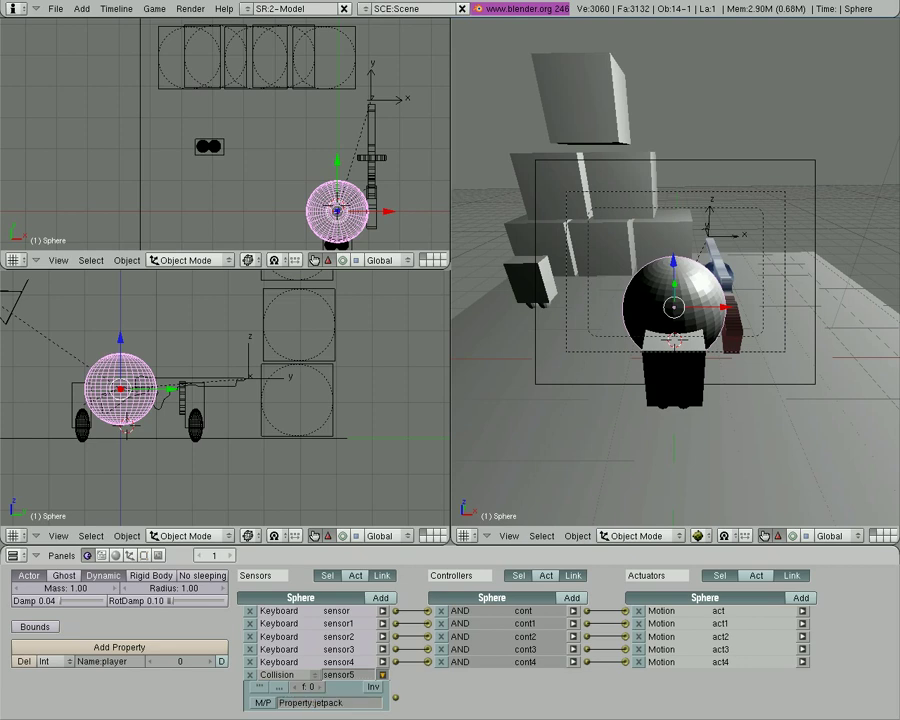
right_click(208, 146)
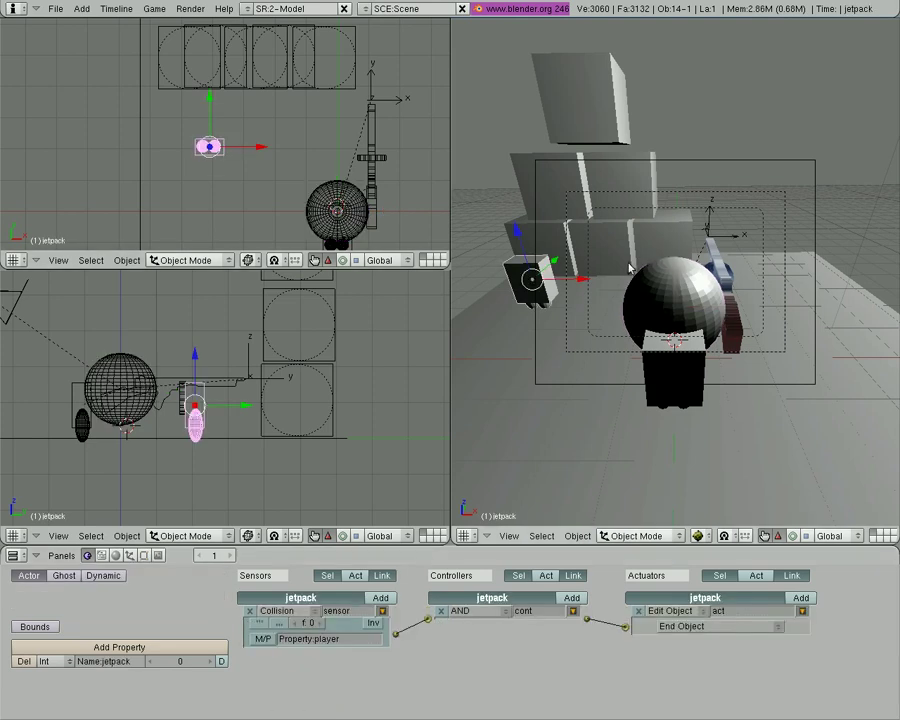
right_click(647, 276)
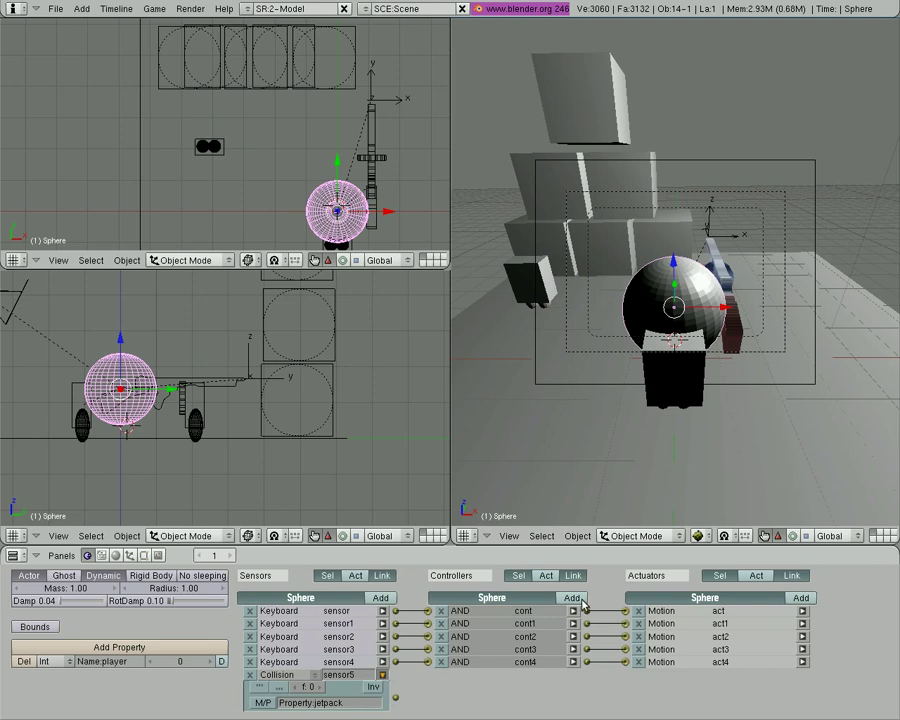
Add an AND controller and an actuator to the sphere, and create an Int game property named jet
left_click(813, 600)
left_click(125, 648)
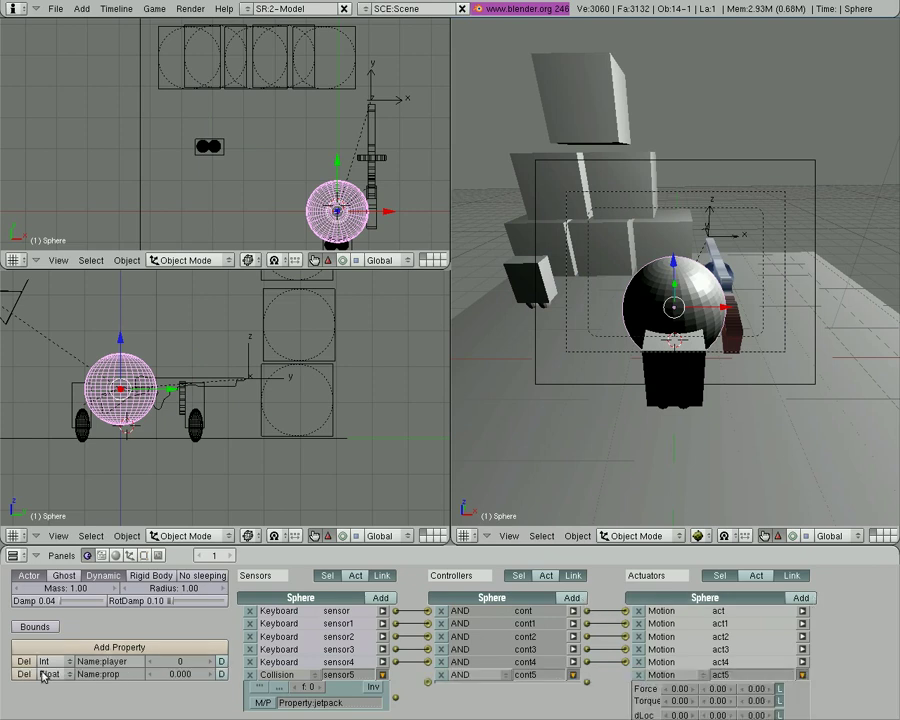
left_click(47, 674)
left_click(42, 653)
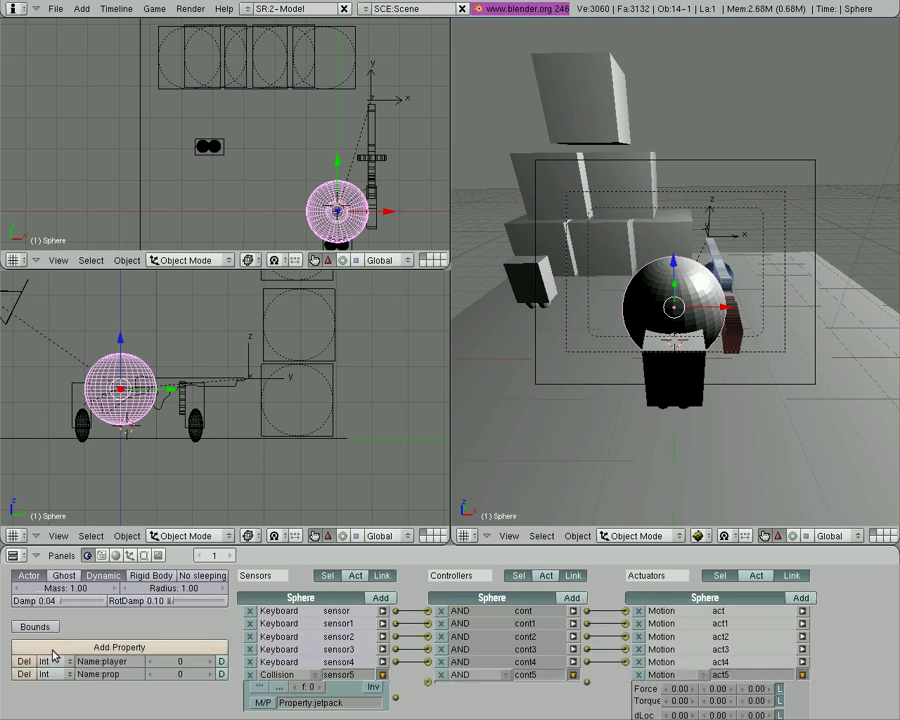
left_click(120, 676)
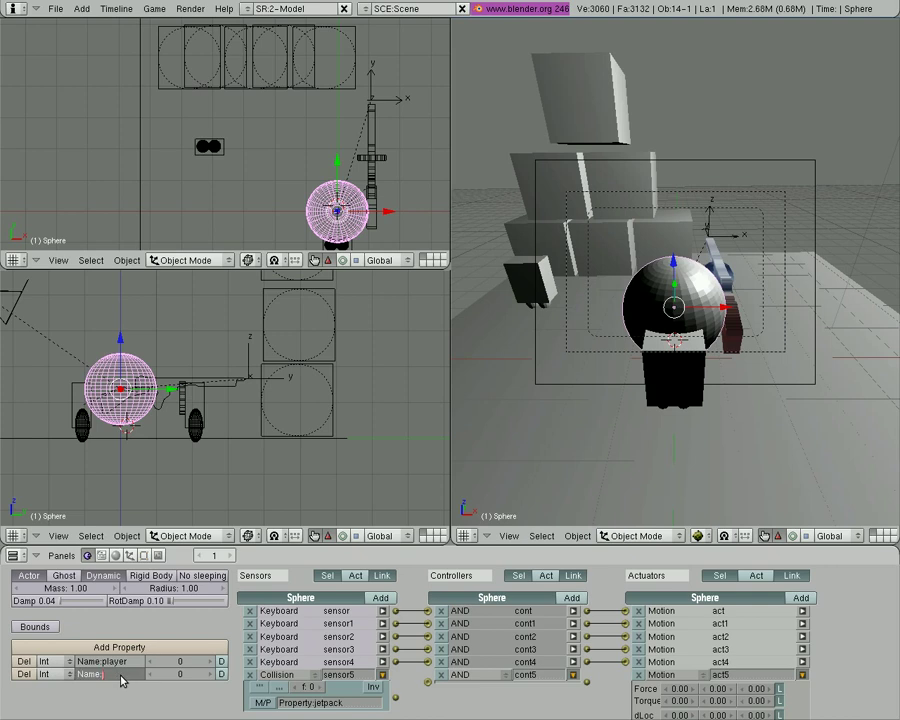
key("Return")
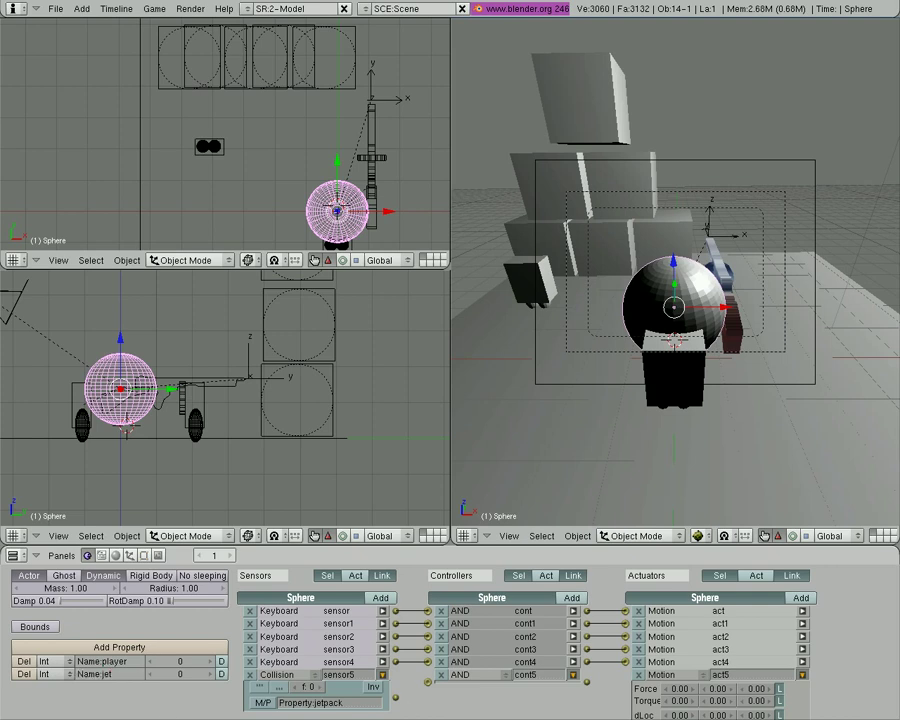
Link the sphere's collision sensor through the new AND controller to the new actuator, and change that actuator to Property
left_click_drag(396, 699, 428, 682)
scroll(591, 688, "down", 3)
left_click_drag(587, 606, 626, 648)
left_click(677, 599)
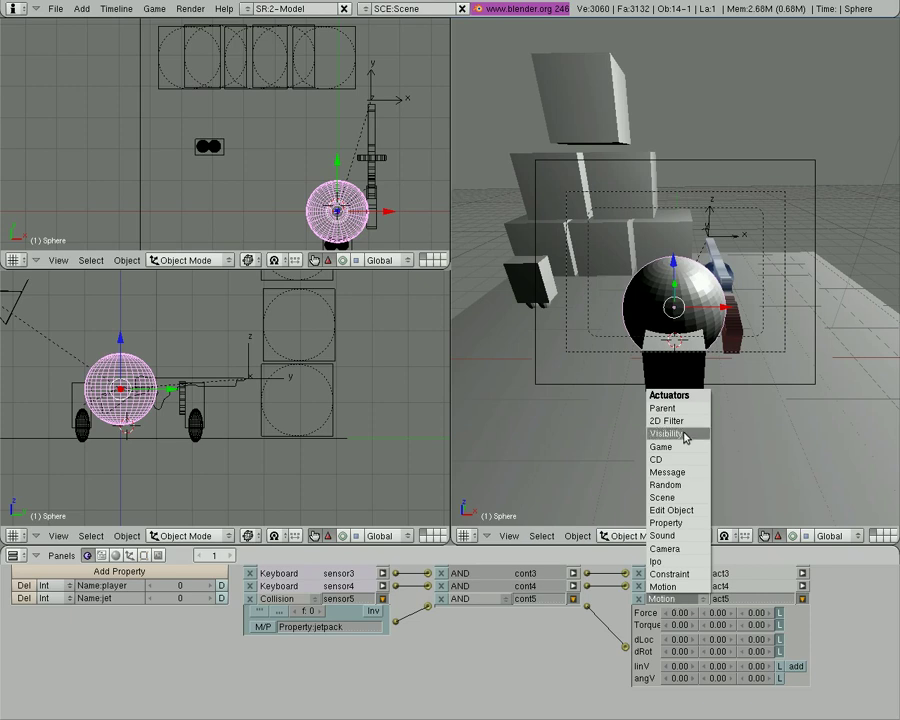
left_click(681, 525)
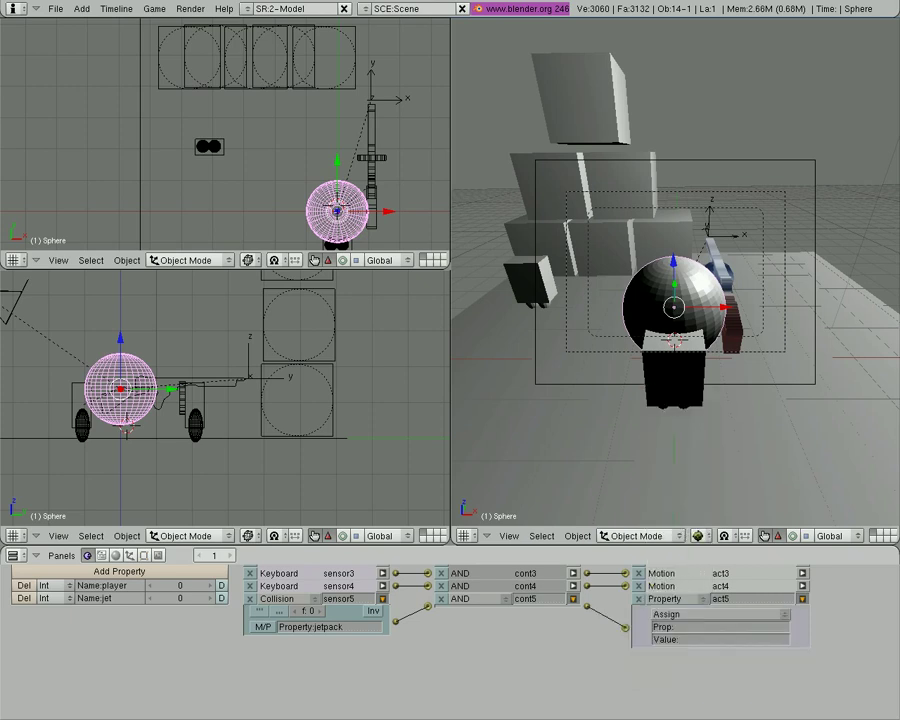
Make the sphere's Property actuator assign the value 1 to jet, and collapse the collision sensor and actuator
left_click(700, 627)
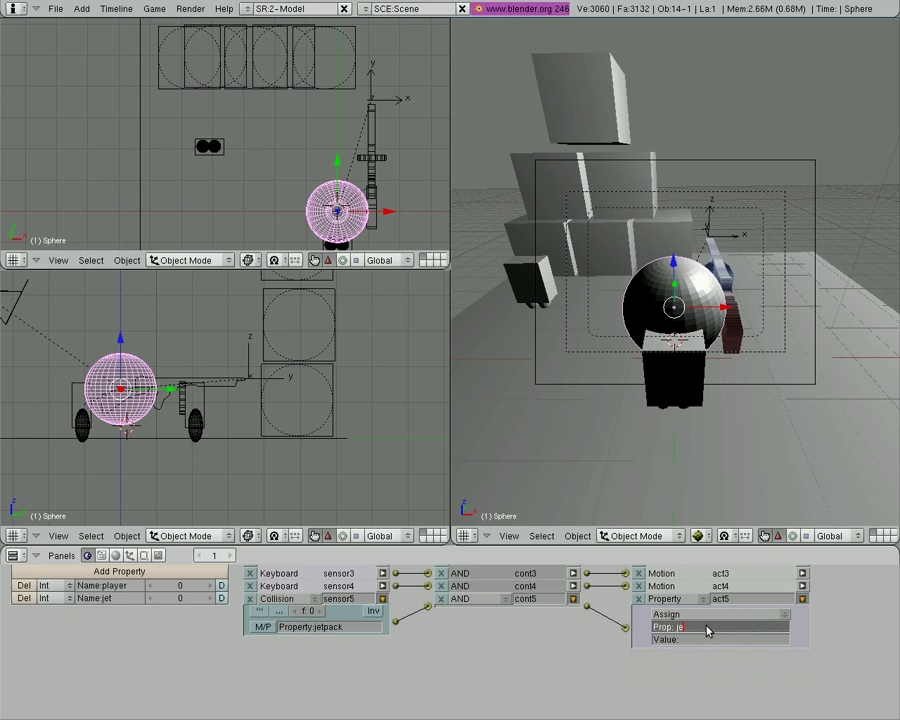
type("jet")
key("Tab")
type("1")
key("Return")
left_click(382, 598)
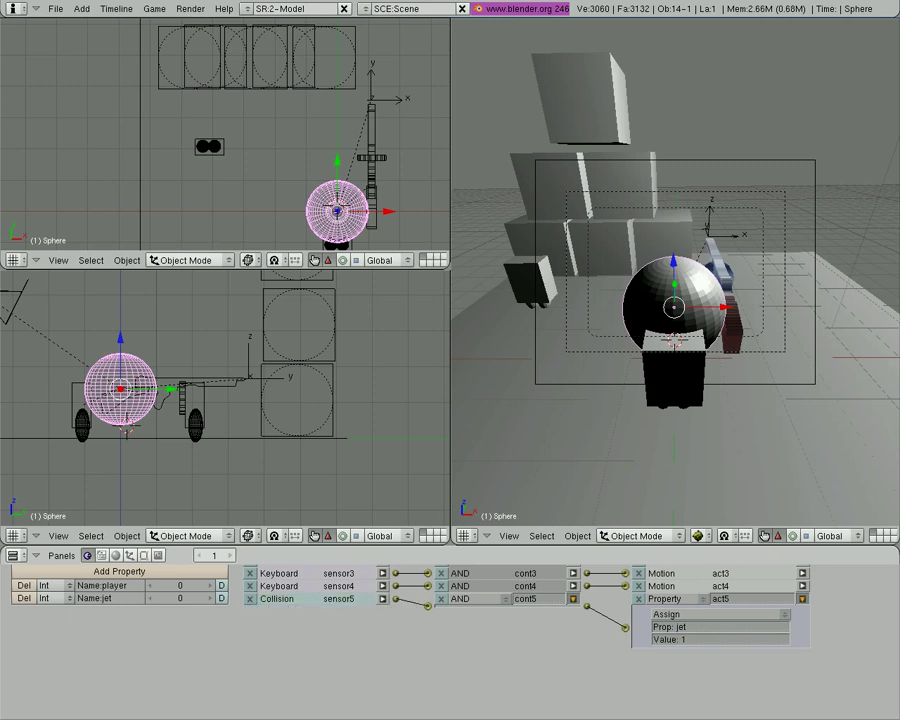
left_click(801, 598)
Add a second sensor, controller and actuator to the attached jetpack, making the sensor a Property sensor for jet equal to 1
right_click(687, 376)
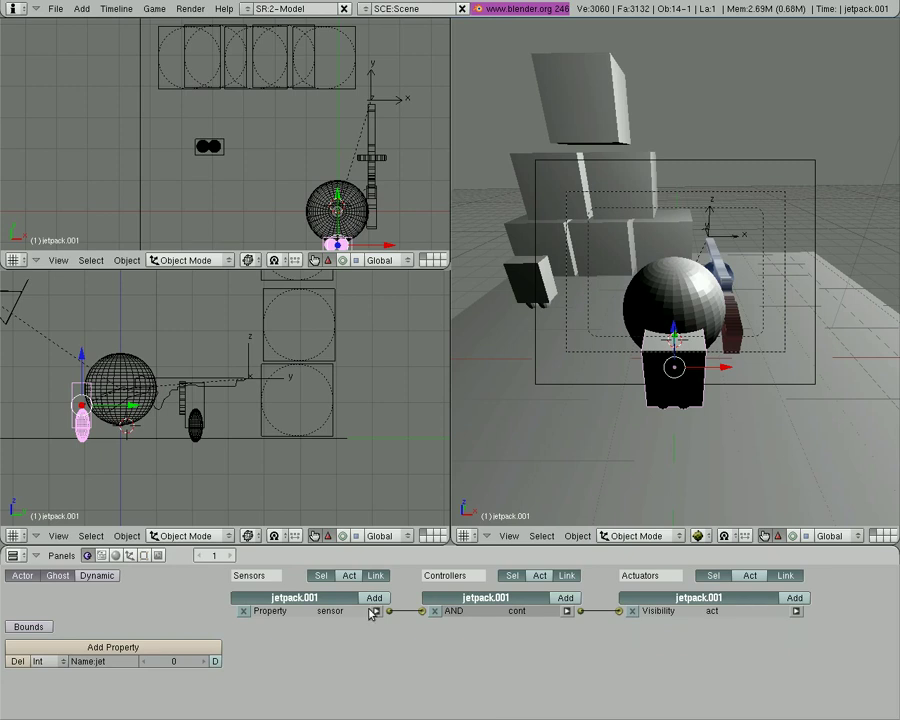
left_click(375, 598)
left_click(565, 598)
left_click(794, 598)
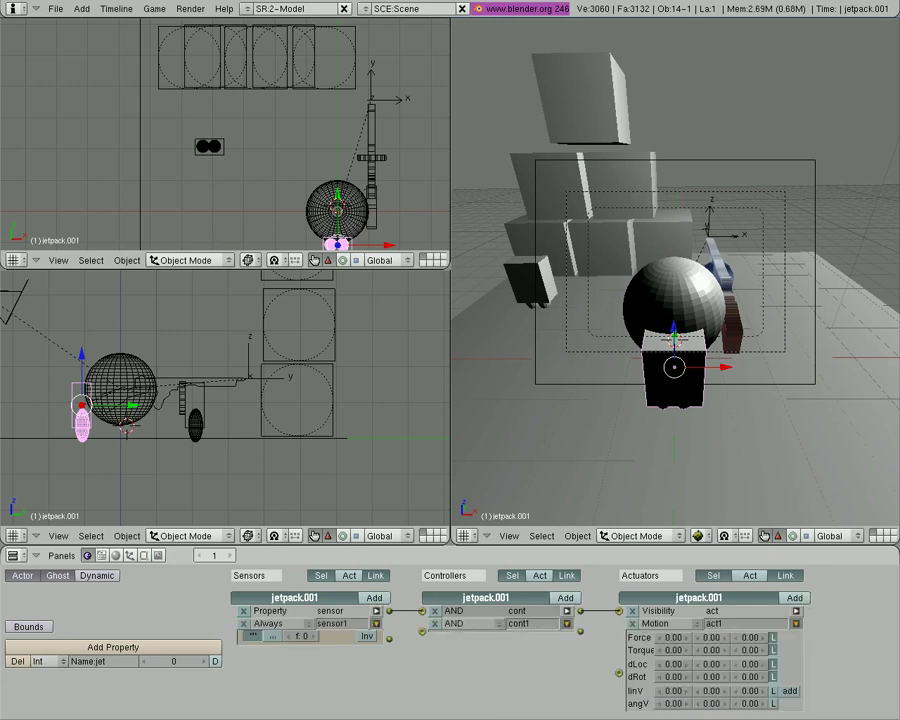
left_click(272, 624)
left_click(290, 523)
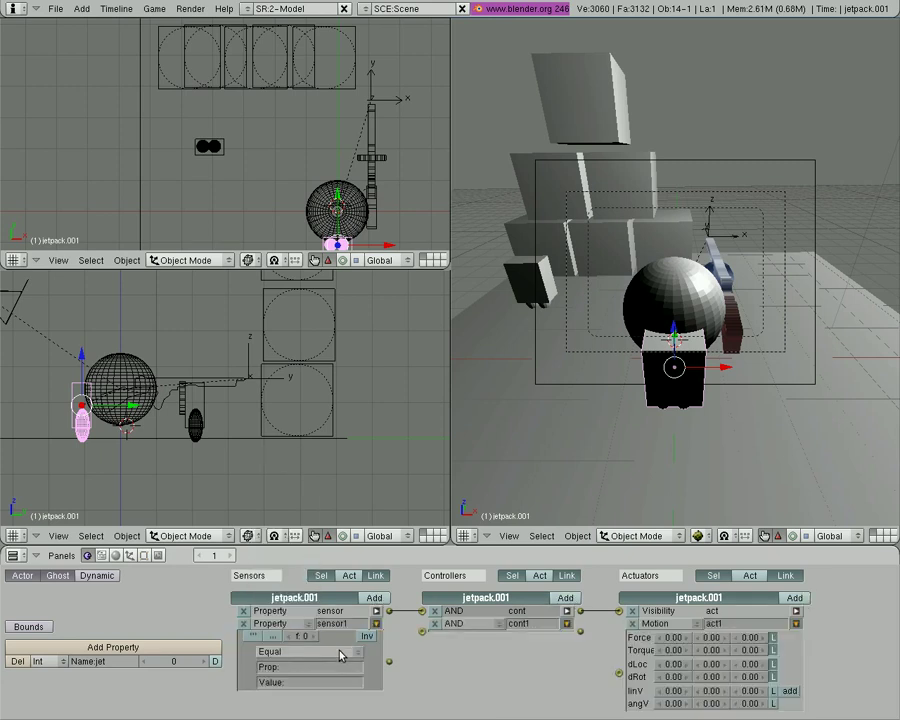
left_click(321, 669)
type("jet")
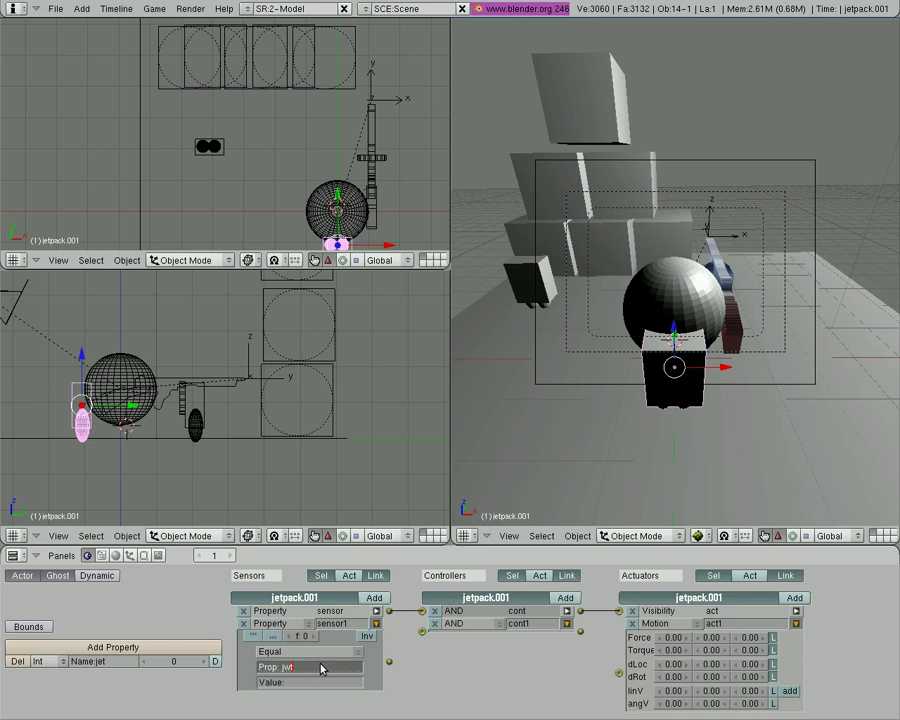
left_click(322, 688)
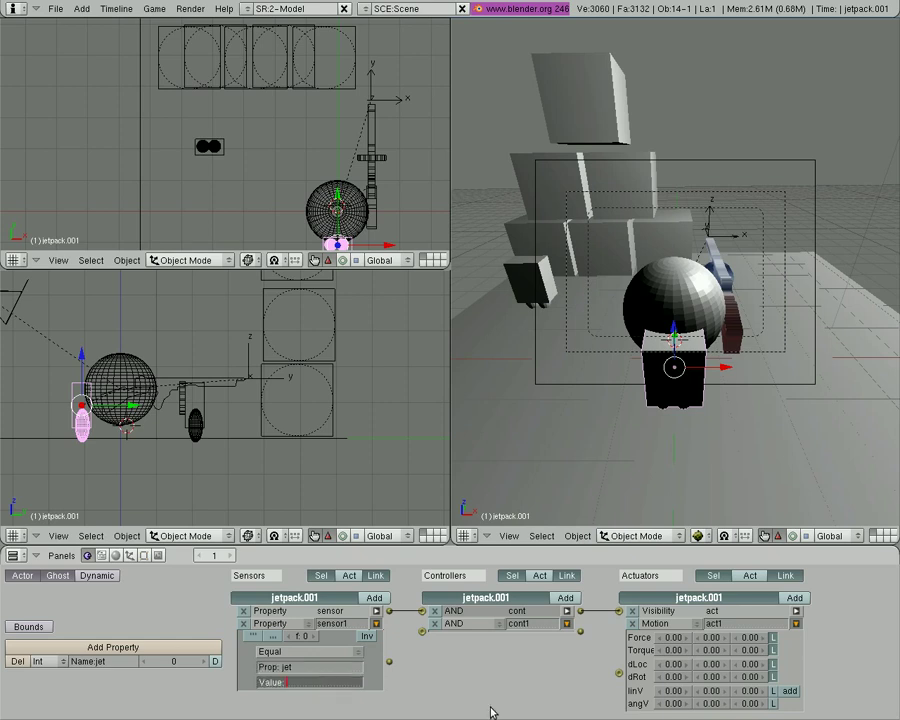
type("1")
key("Return")
Link the attached jetpack's new sensor and controller to a Visibility actuator set to Visible, and collapse the sensor and actuator
left_click_drag(389, 661, 422, 631)
left_click(652, 623)
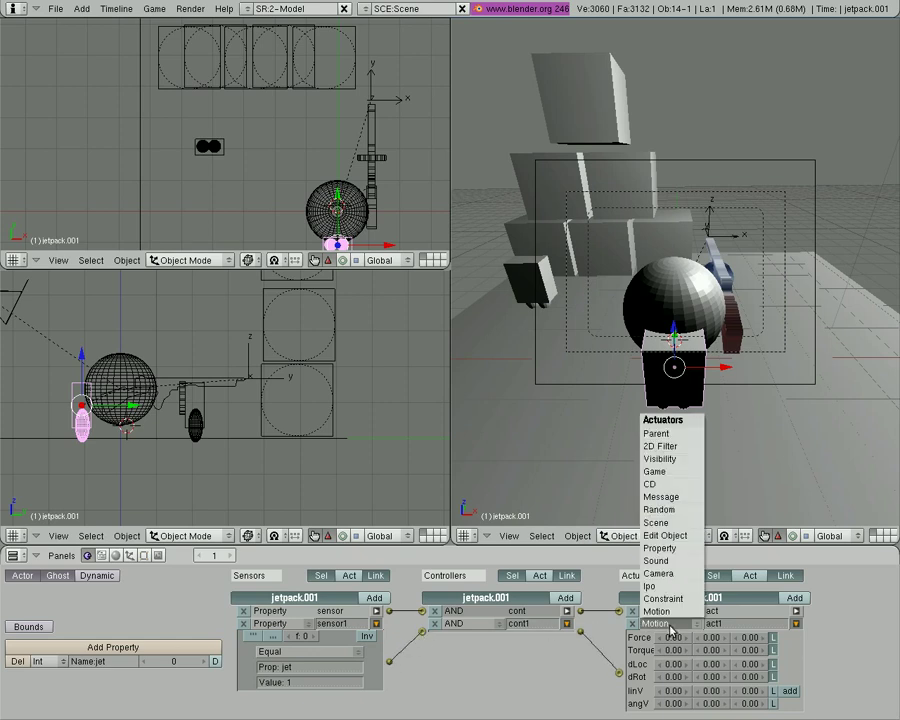
left_click(685, 459)
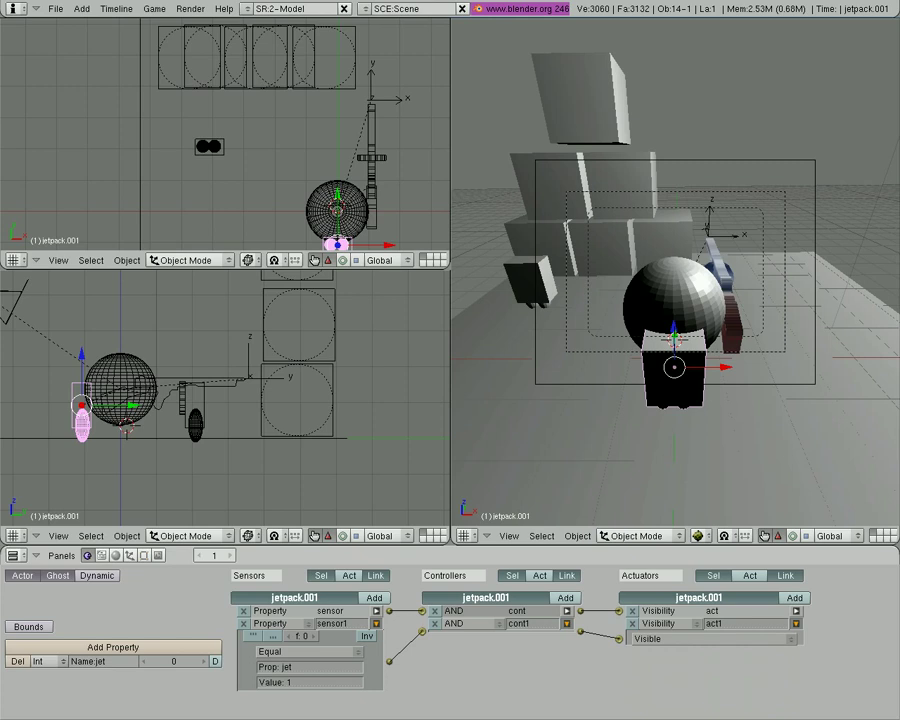
left_click(375, 624)
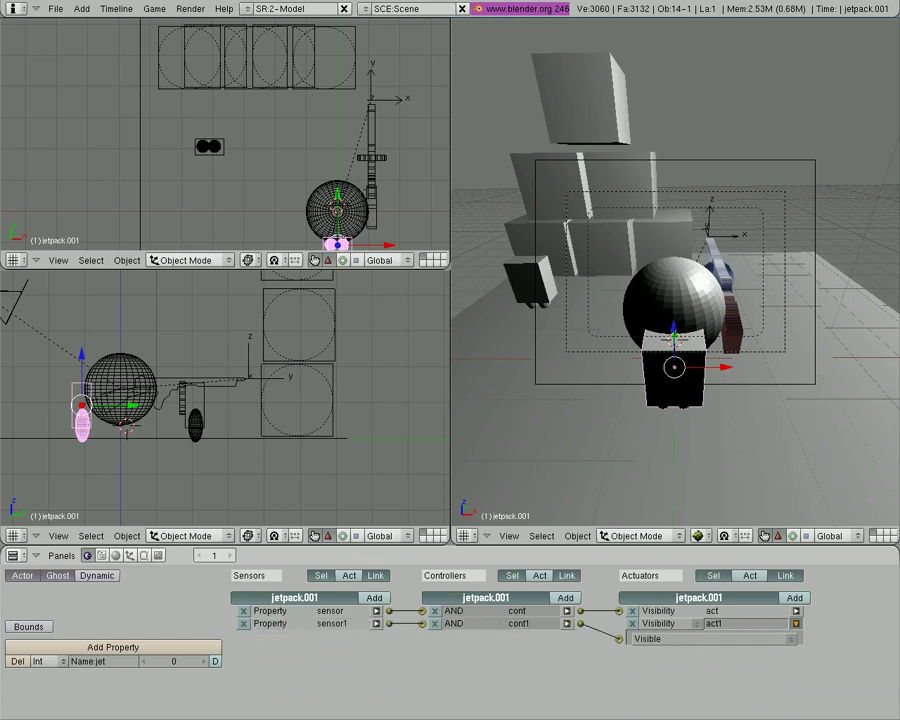
left_click(796, 624)
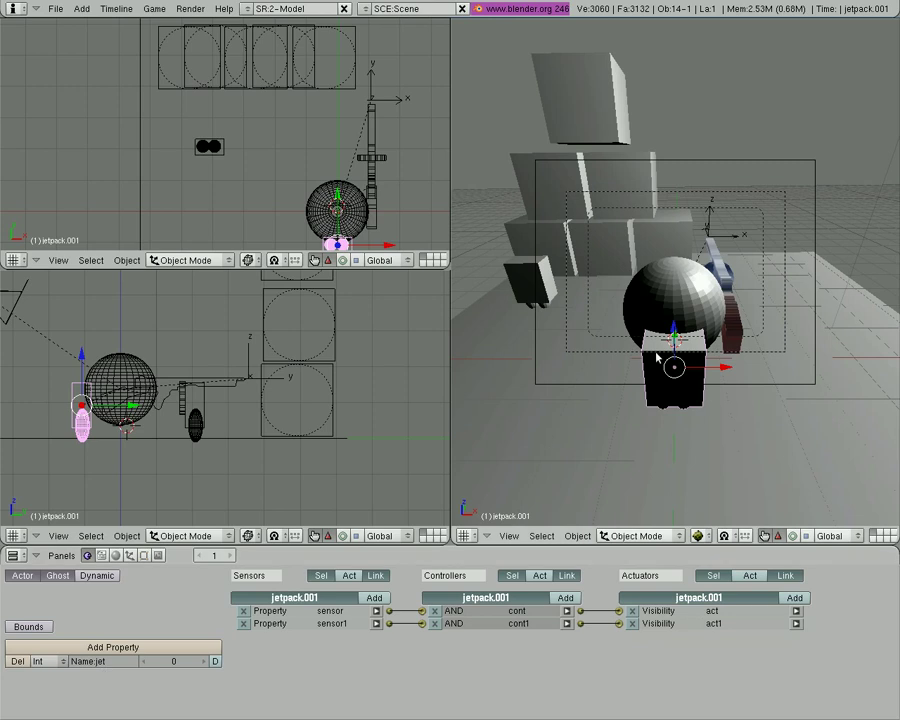
Add a third sensor, controller and actuator to the attached jetpack, linking the Always sensor to the new AND controller
right_click(667, 312)
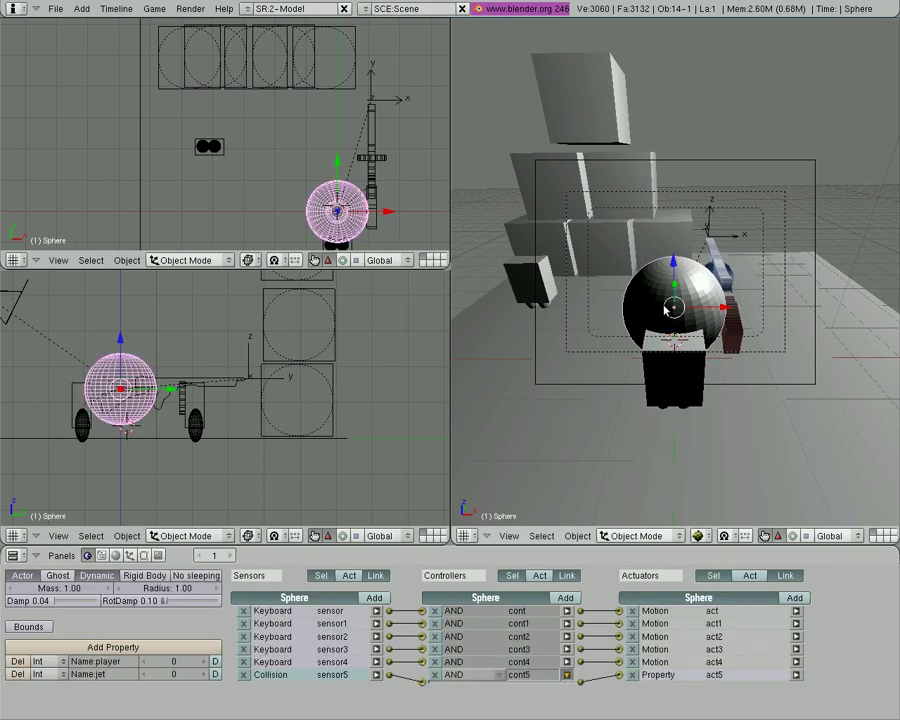
right_click(655, 368)
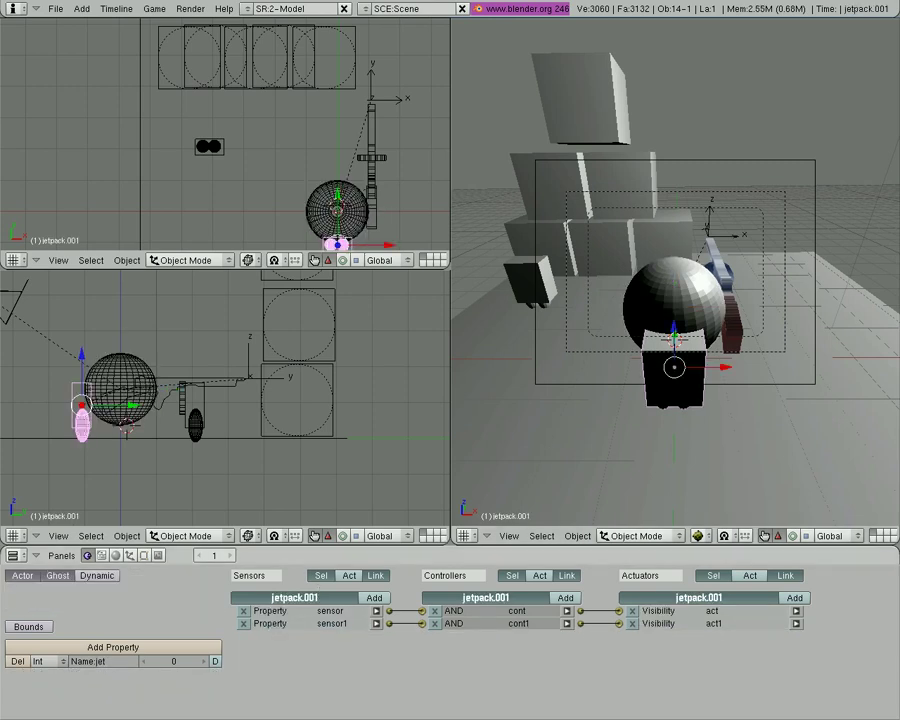
left_click(374, 597)
left_click(565, 597)
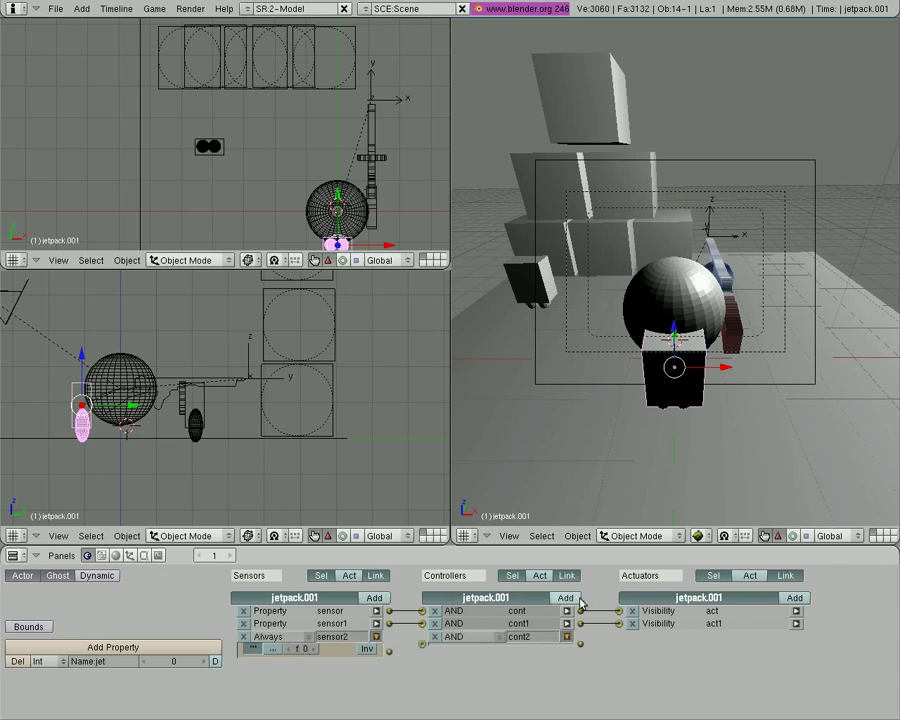
left_click(794, 597)
left_click_drag(390, 655, 421, 645)
Change the attached jetpack's new actuator to Property in Copy mode, with jet as the property to write
left_click(655, 636)
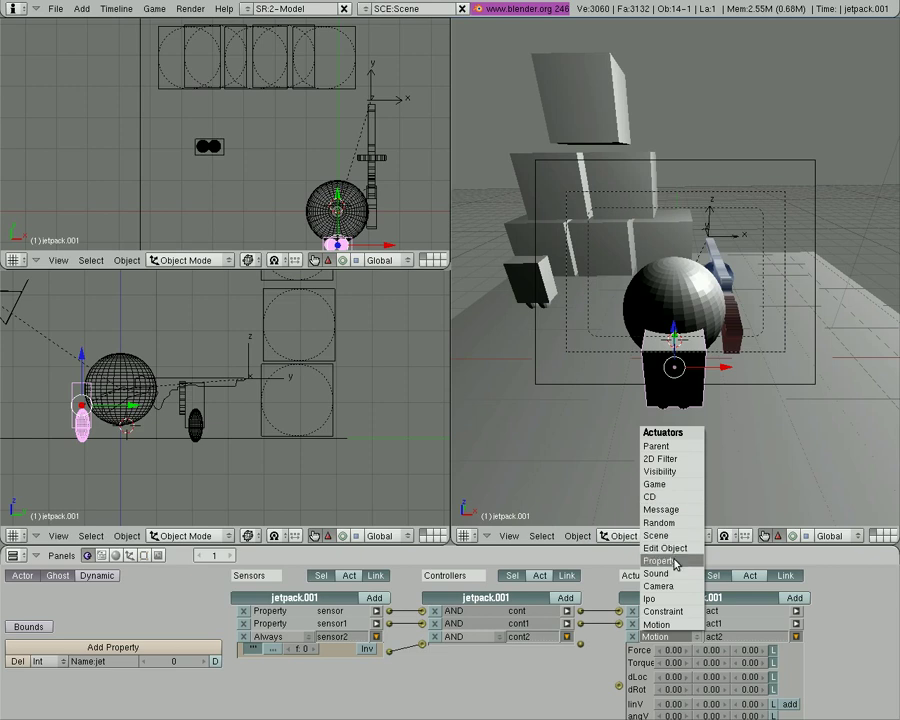
left_click(676, 561)
left_click(685, 652)
left_click(683, 614)
left_click(699, 667)
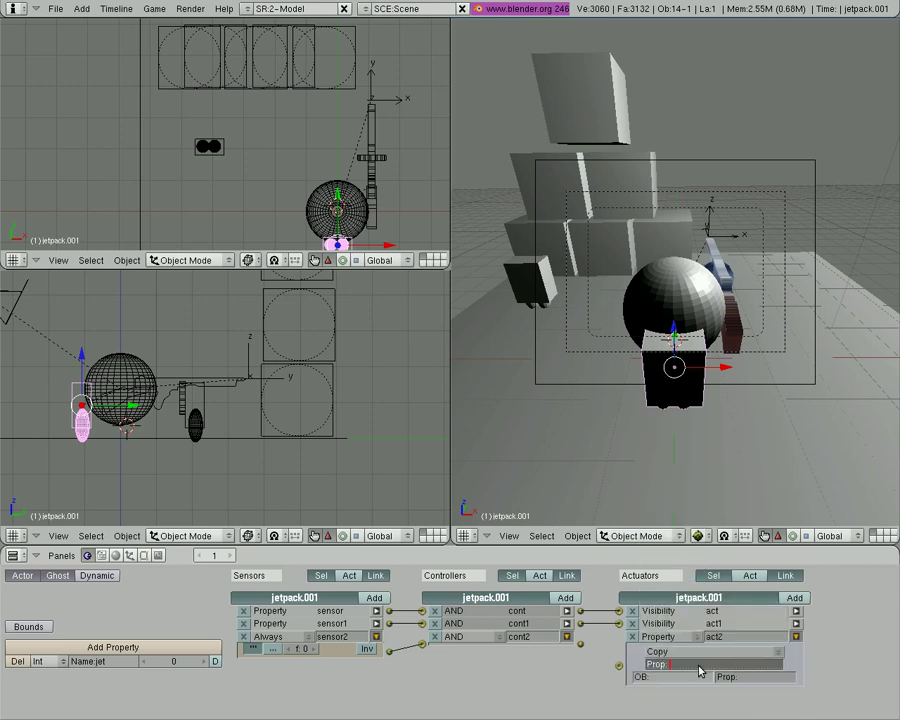
type("jet")
key("Return")
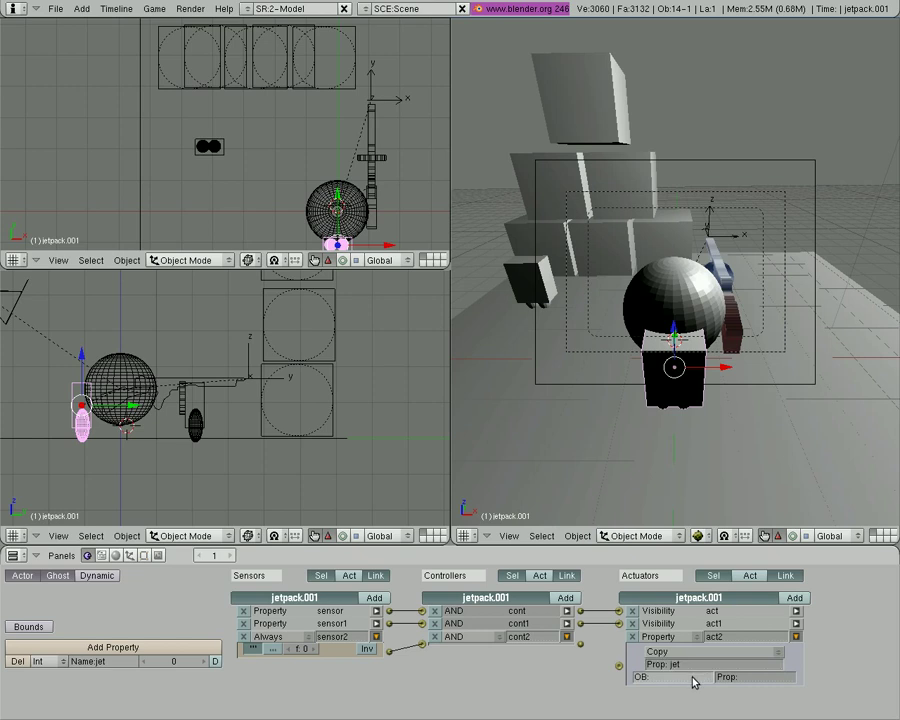
Try to set player as the source object of the jetpack's Copy actuator
left_click(695, 678)
type("p")
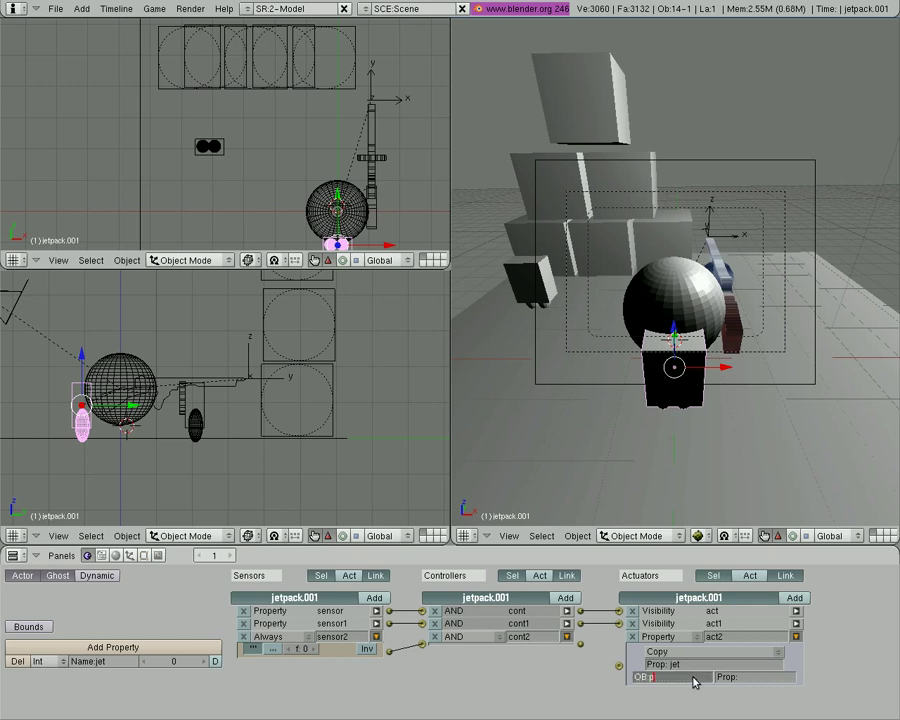
type("layer")
key("Return")
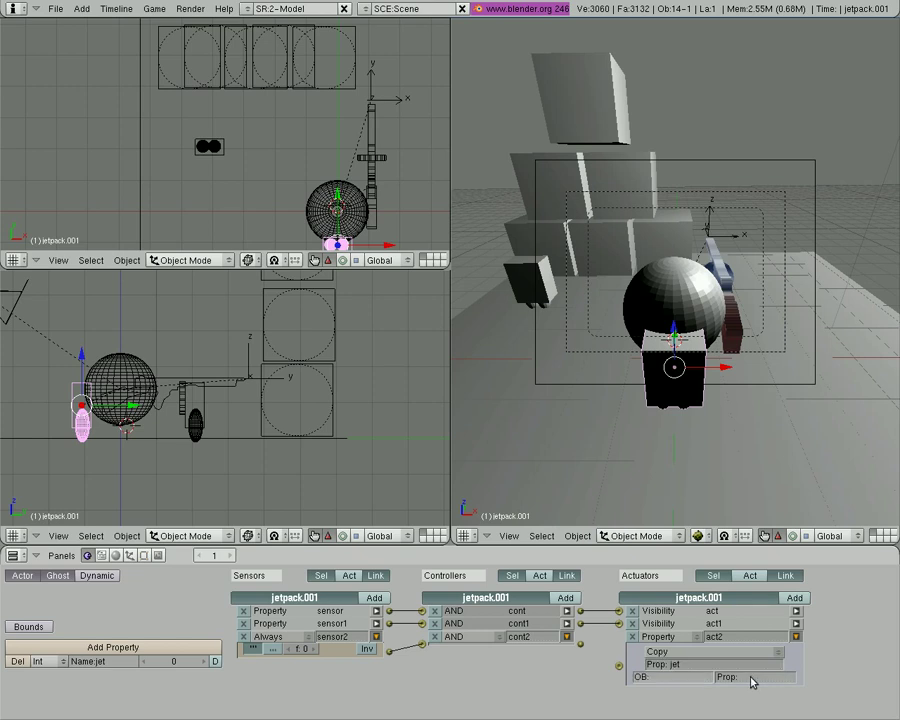
Rename the sphere object to player
right_click(652, 302)
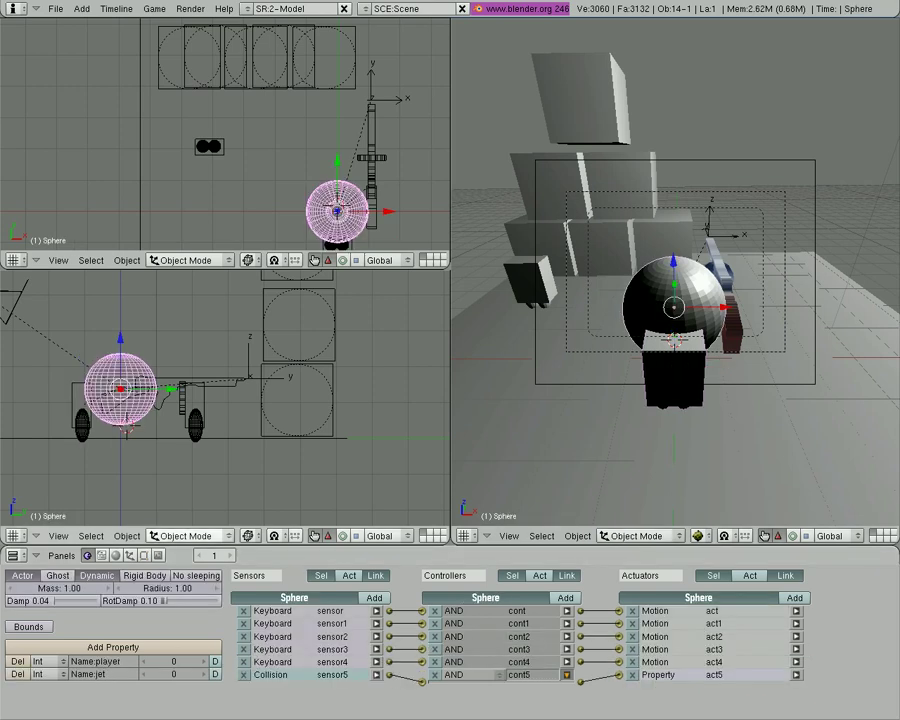
key("F9")
left_click(163, 597)
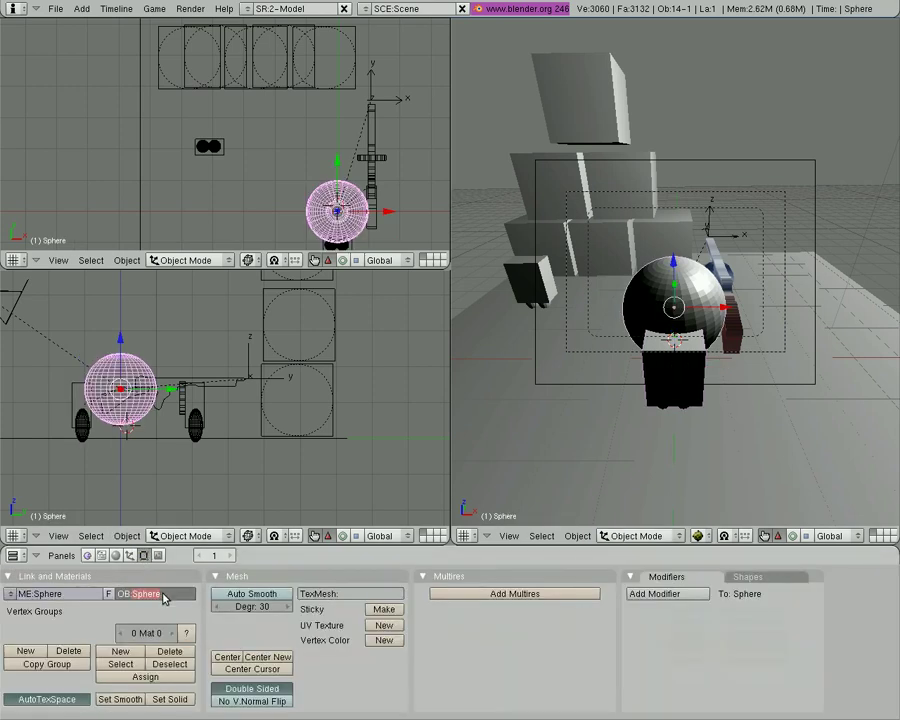
type("play")
key("Return")
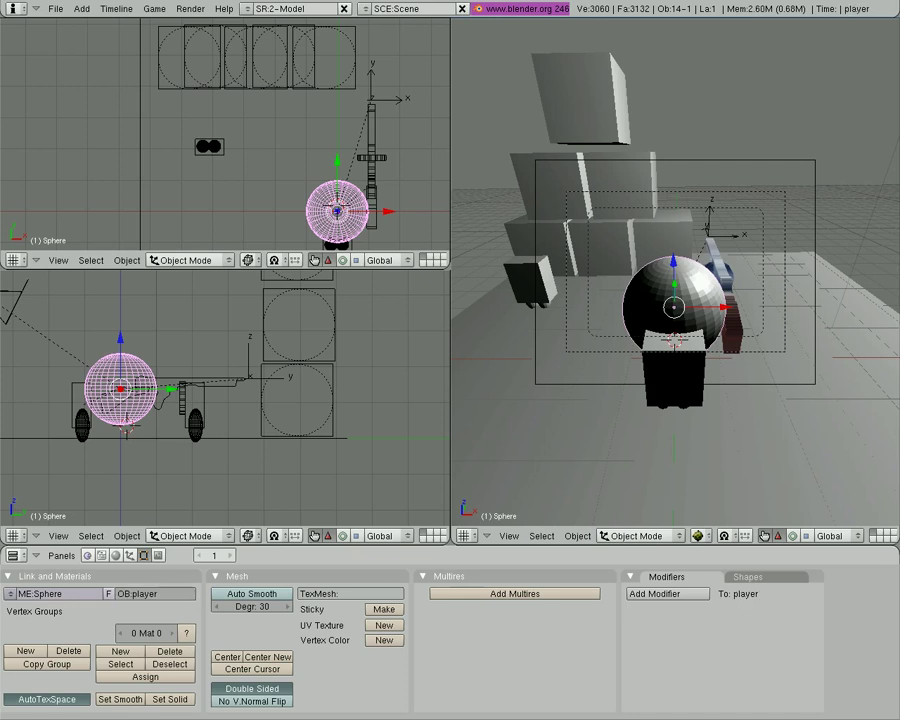
Make the attached jetpack's Copy actuator read the jet property from the object player
right_click(82, 412)
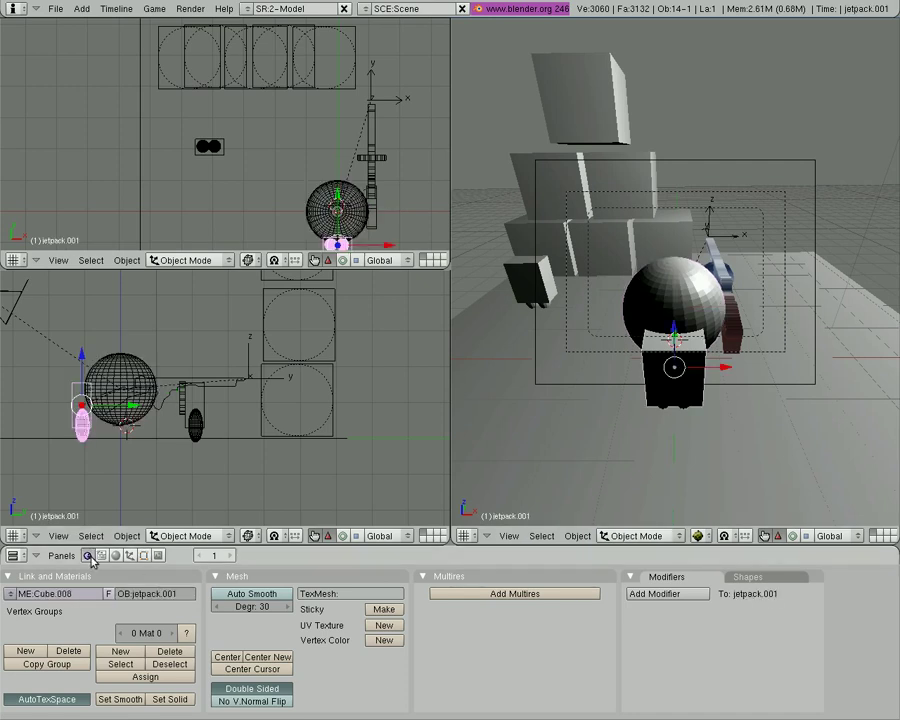
left_click(88, 555)
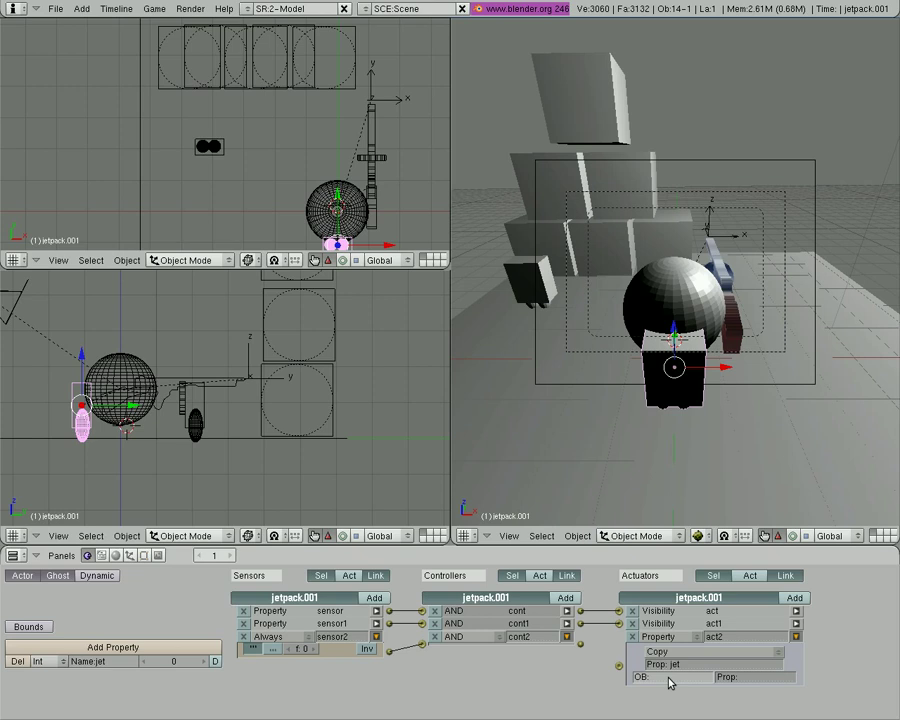
left_click(669, 678)
type("player")
key("Return")
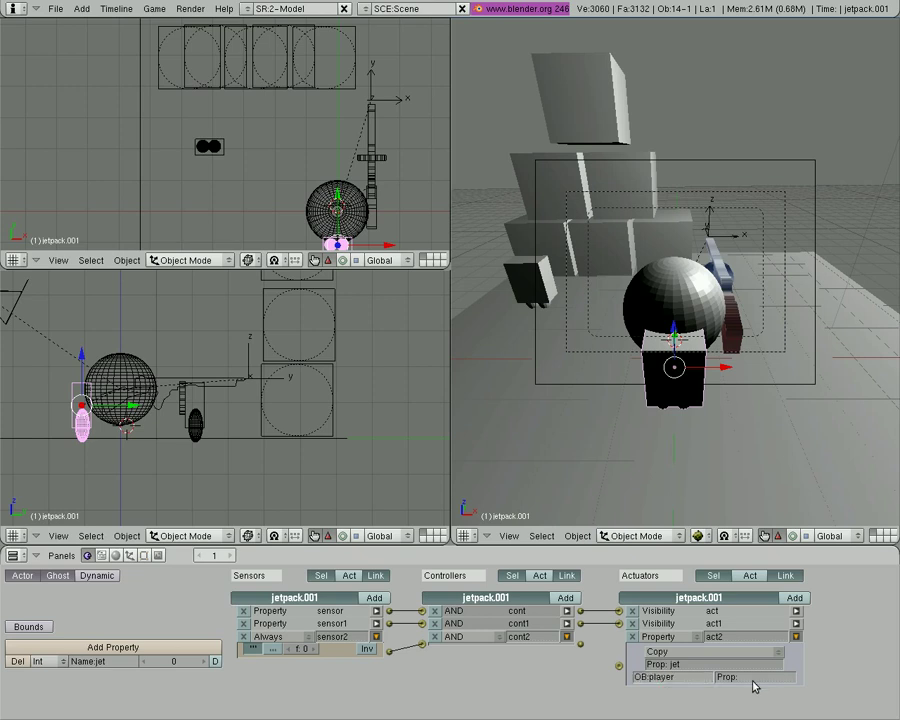
left_click(757, 677)
type("jet")
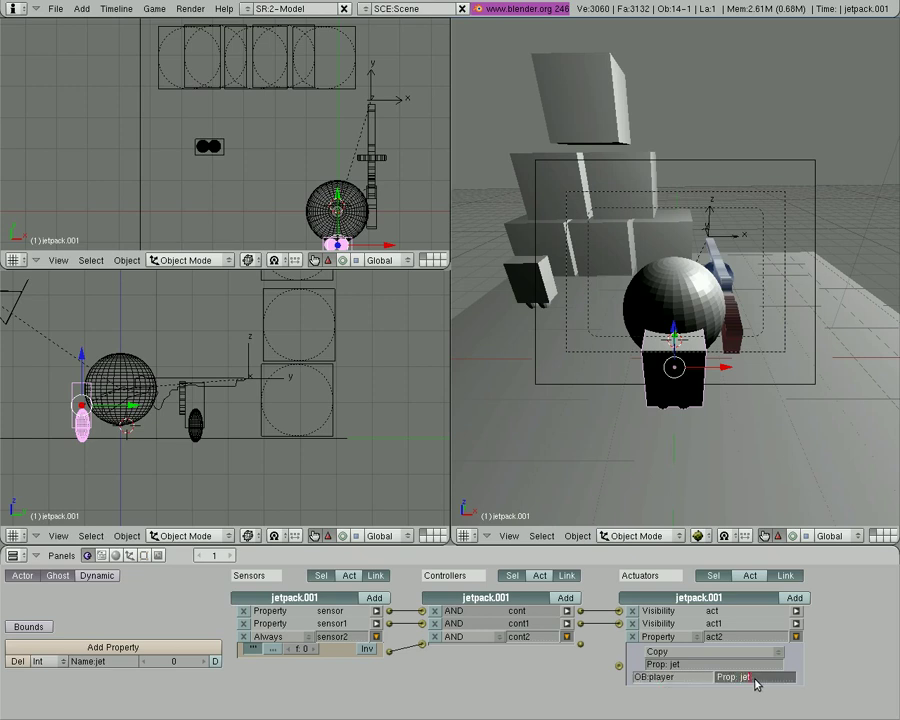
key("Return")
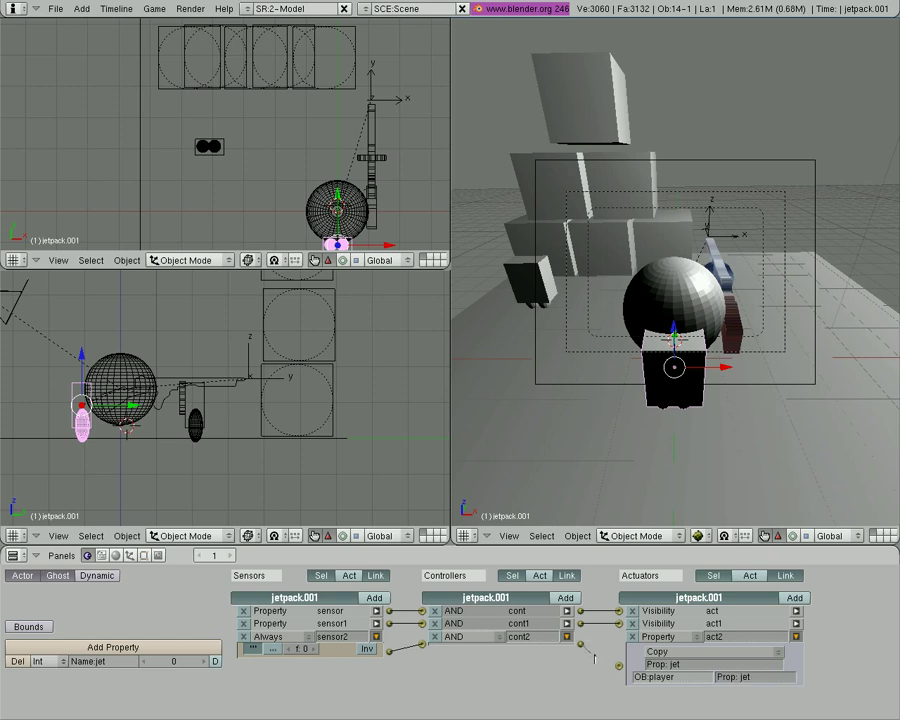
Link the attached jetpack's third controller to the Property actuator and collapse the new logic bricks
left_click_drag(617, 664, 620, 665)
left_click(796, 636)
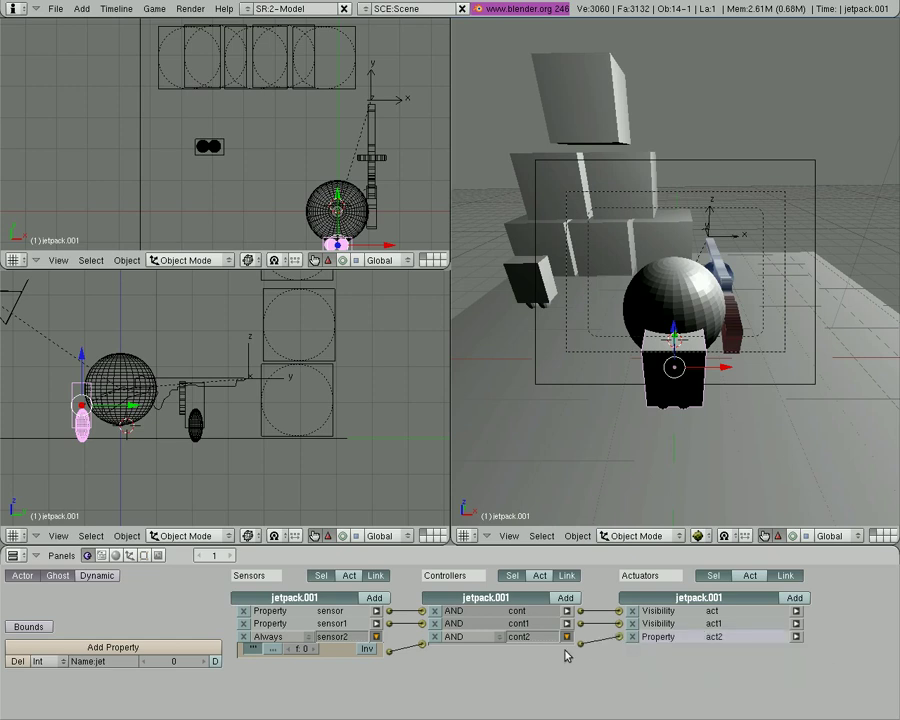
left_click(567, 636)
left_click(376, 636)
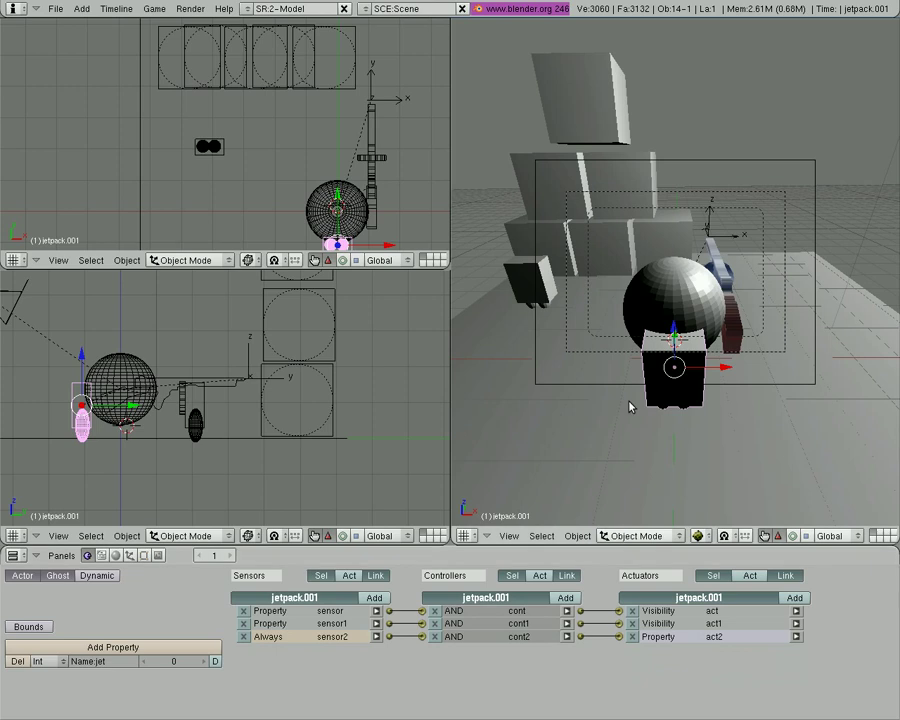
Run the game to test the jetpack pickup, and stop it
key("p")
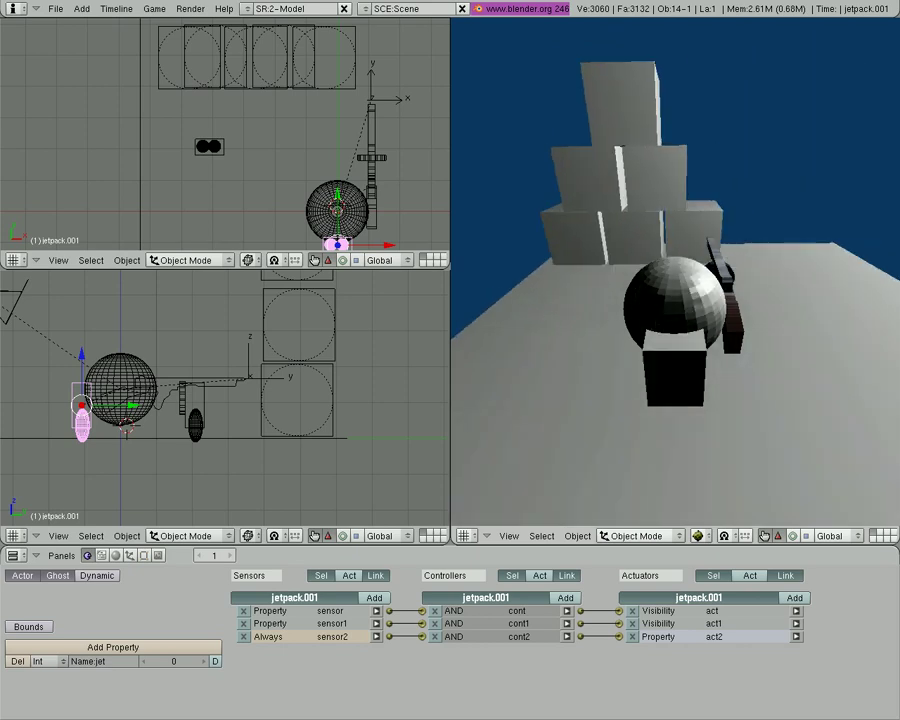
key("Escape")
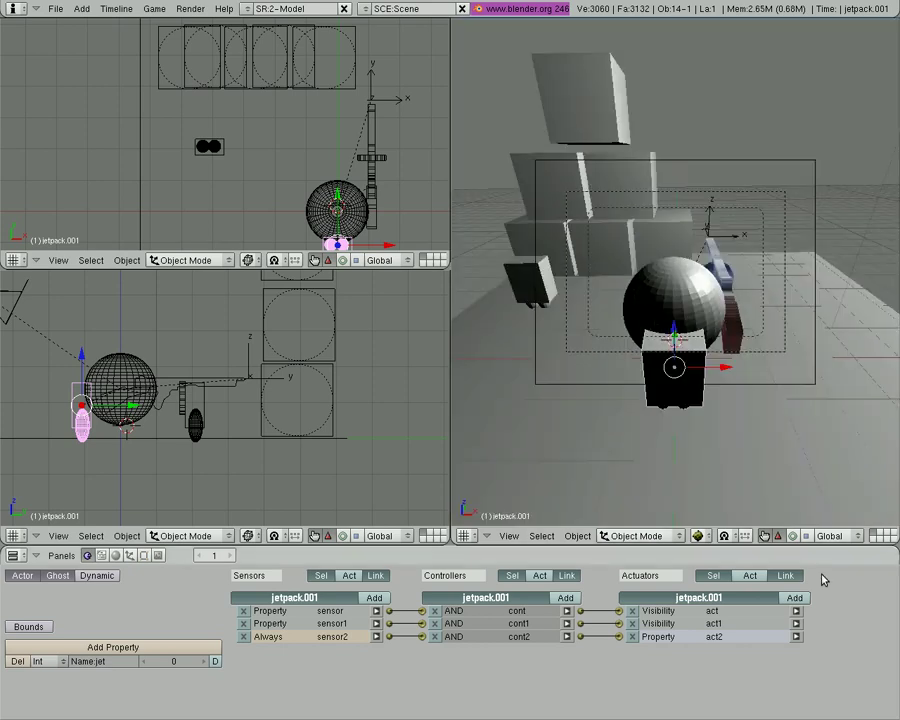
Rename the sphere's Space keyboard sensor to jump and collapse it
right_click(684, 289)
left_click(376, 650)
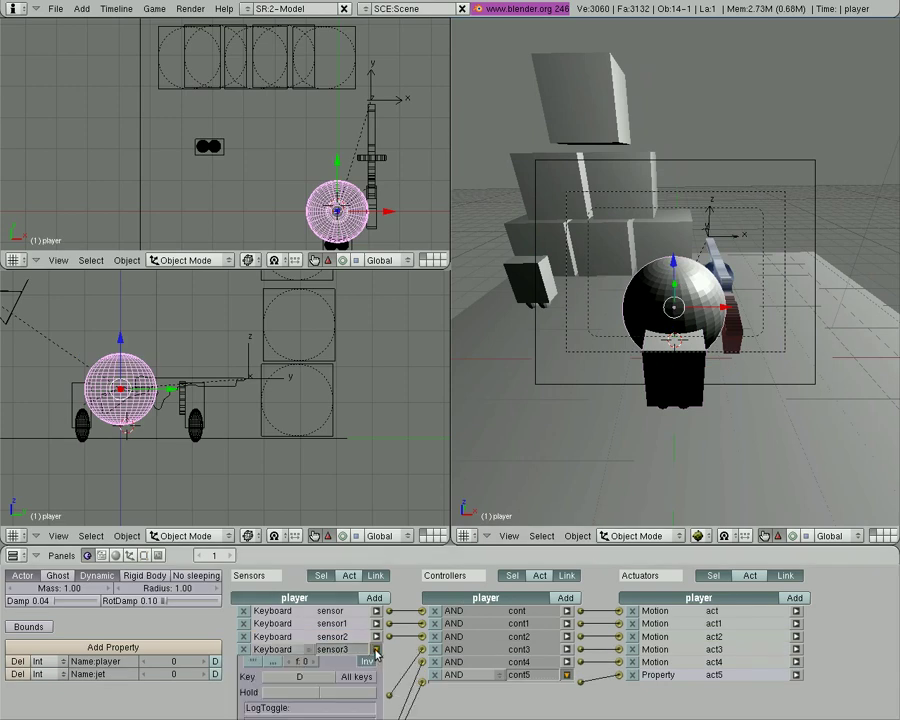
left_click(376, 650)
left_click(376, 662)
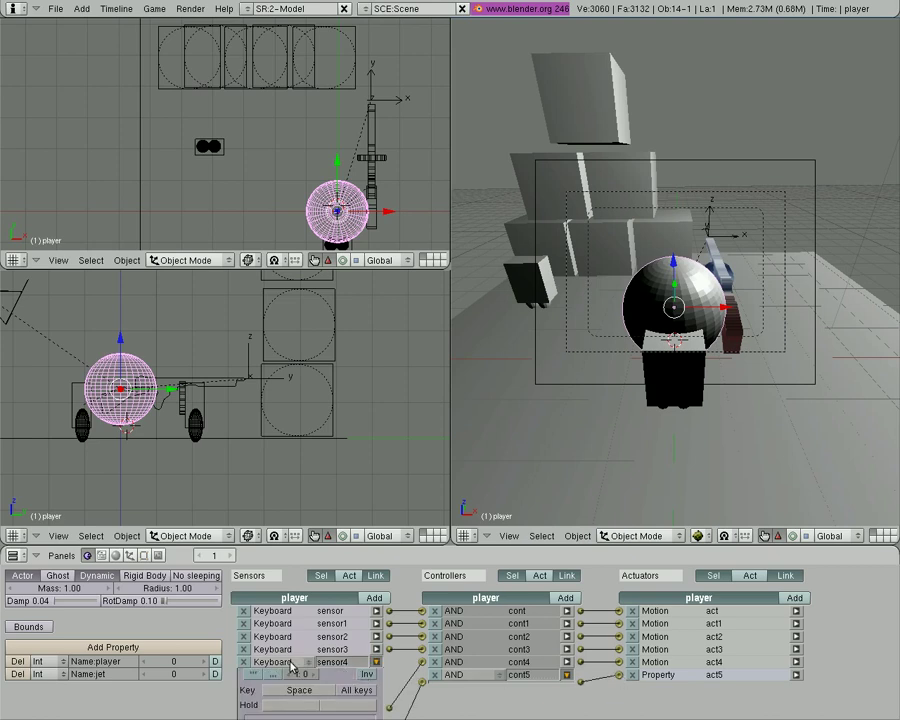
left_click(340, 662)
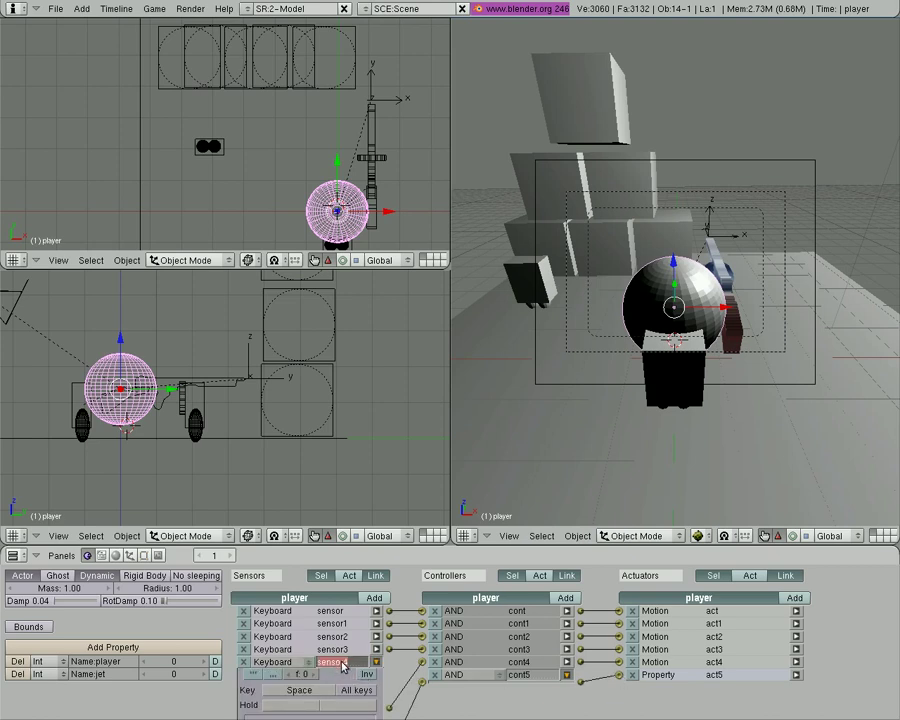
type("jump")
key("Return")
left_click(376, 662)
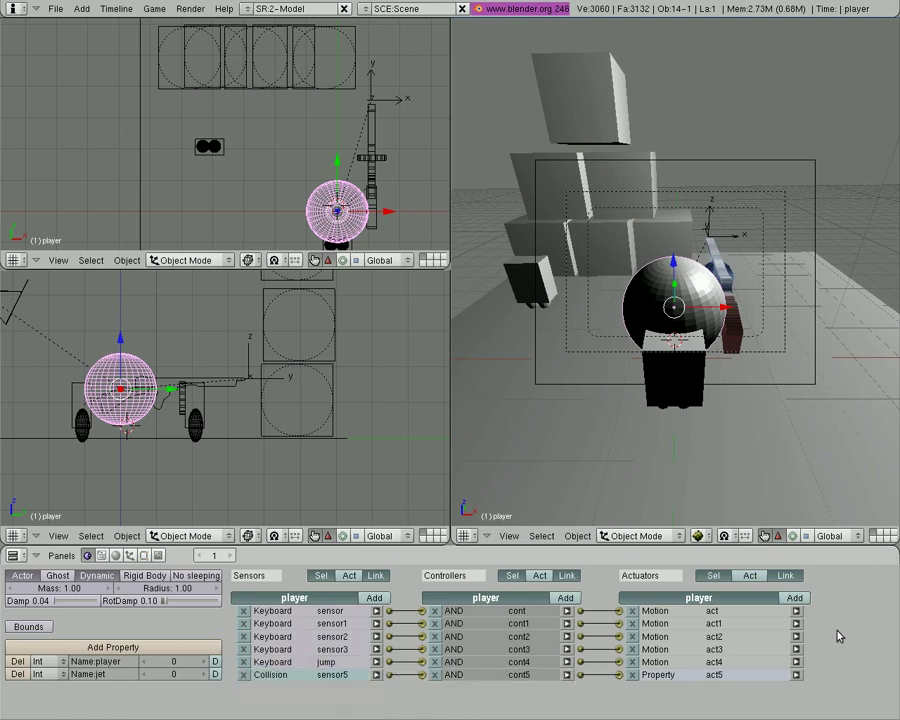
Add a Property sensor to the player sphere that checks for jet equal to 1
scroll(840, 630, "down", 2)
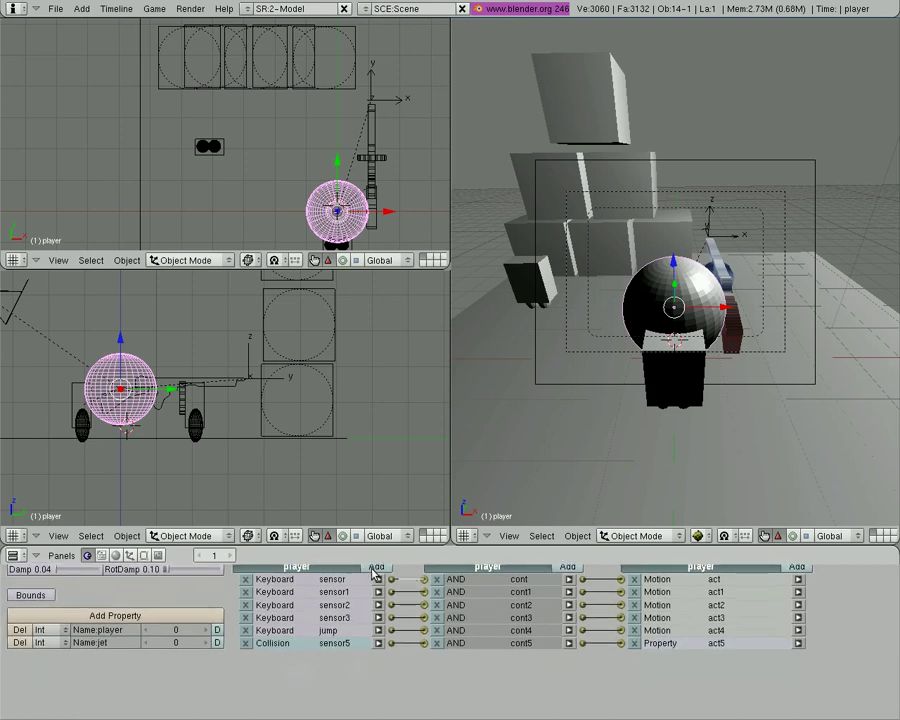
left_click(376, 567)
left_click(285, 655)
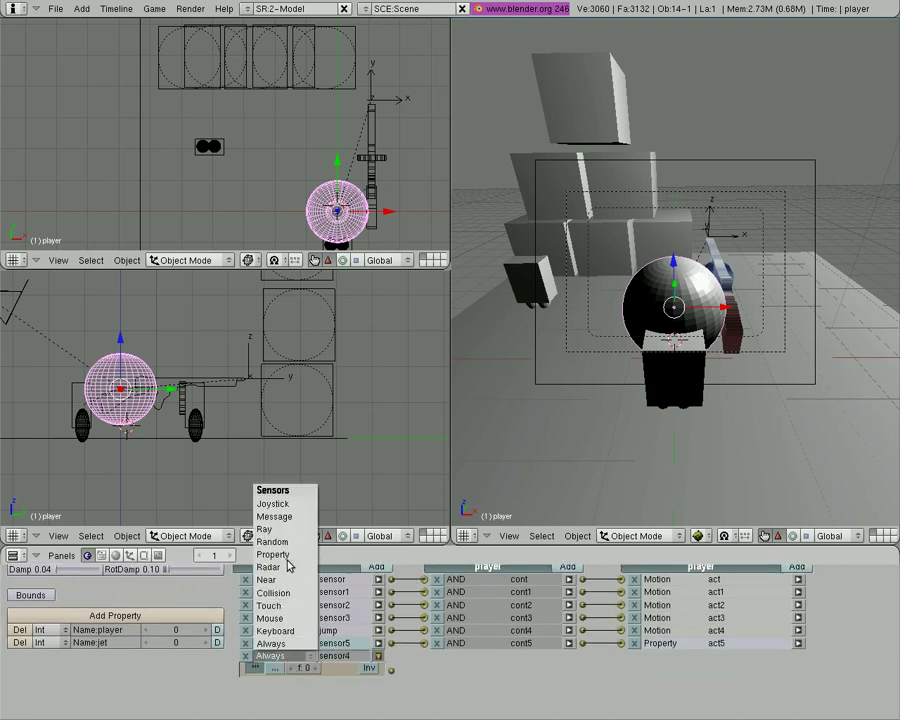
left_click(282, 555)
left_click(300, 700)
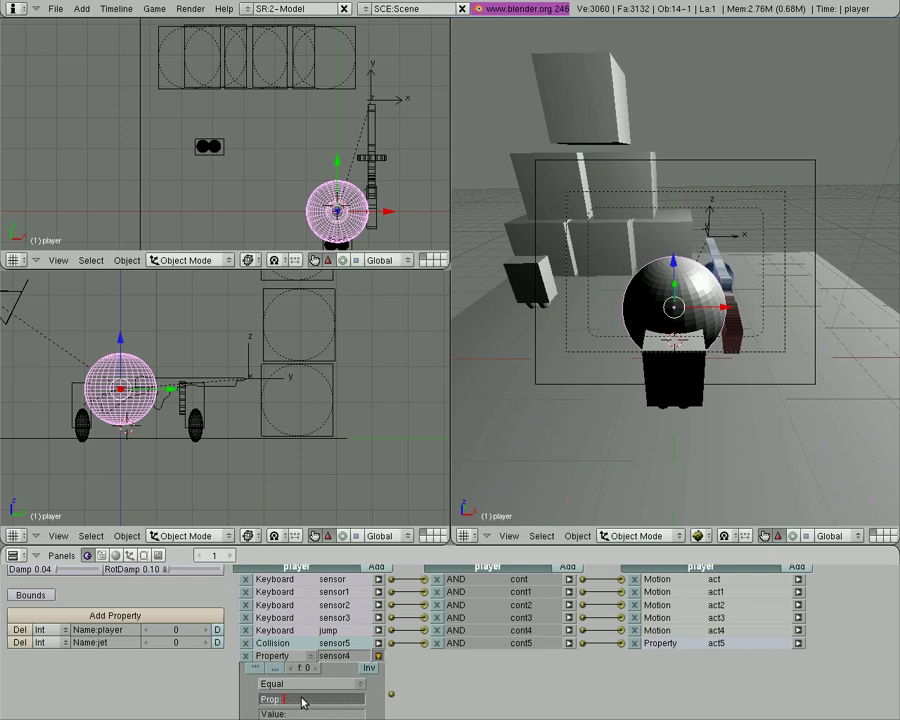
type("jet")
key("Return")
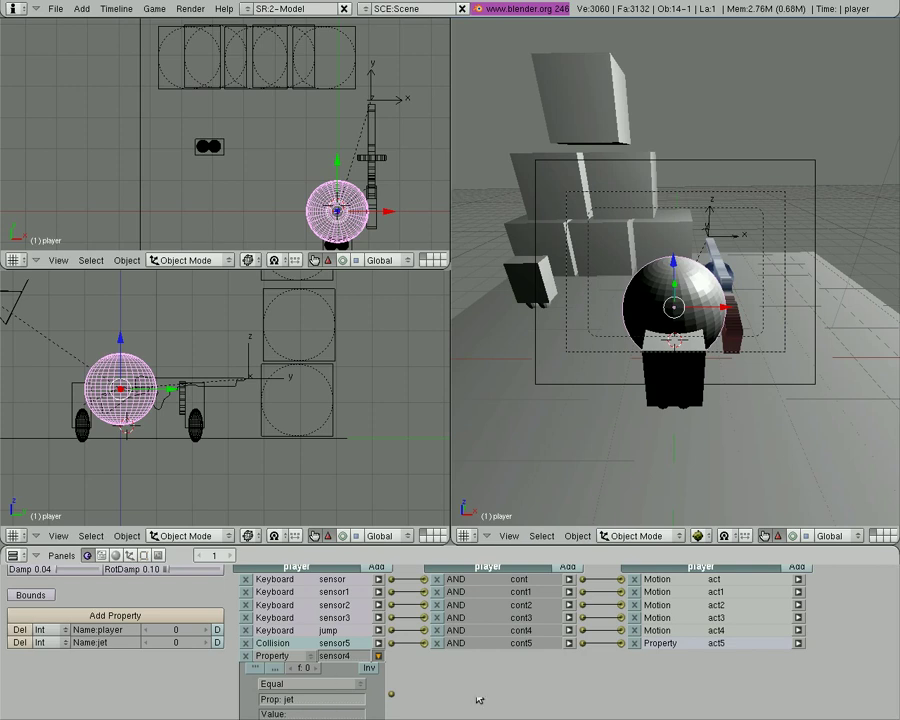
middle_click_drag(480, 681, 460, 634)
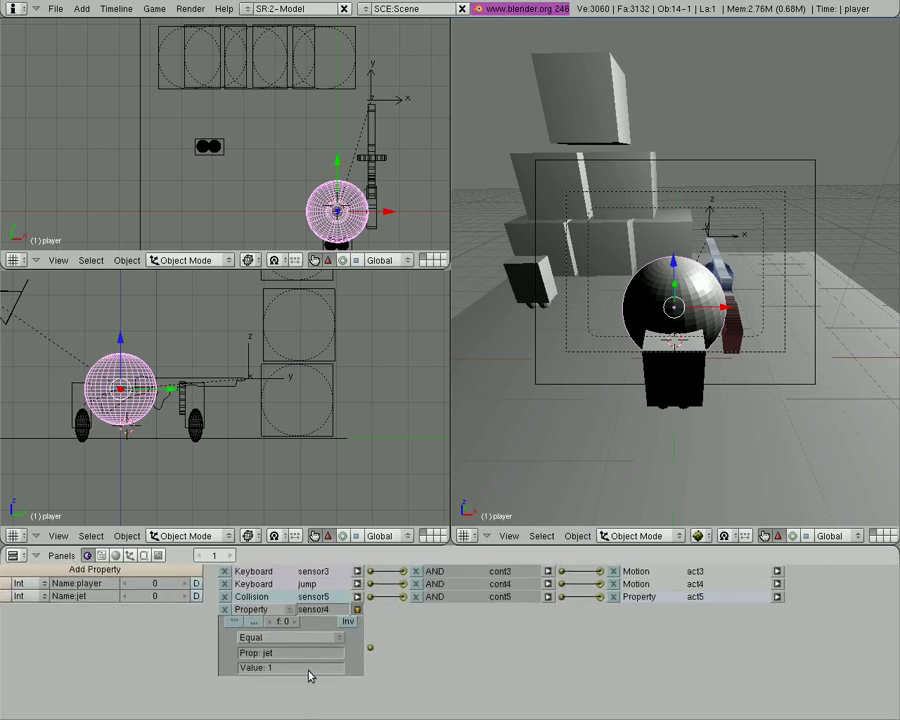
Add a new AND controller and Motion actuator to the player sphere, and enlarge the logic area
scroll(498, 673, "up", 2)
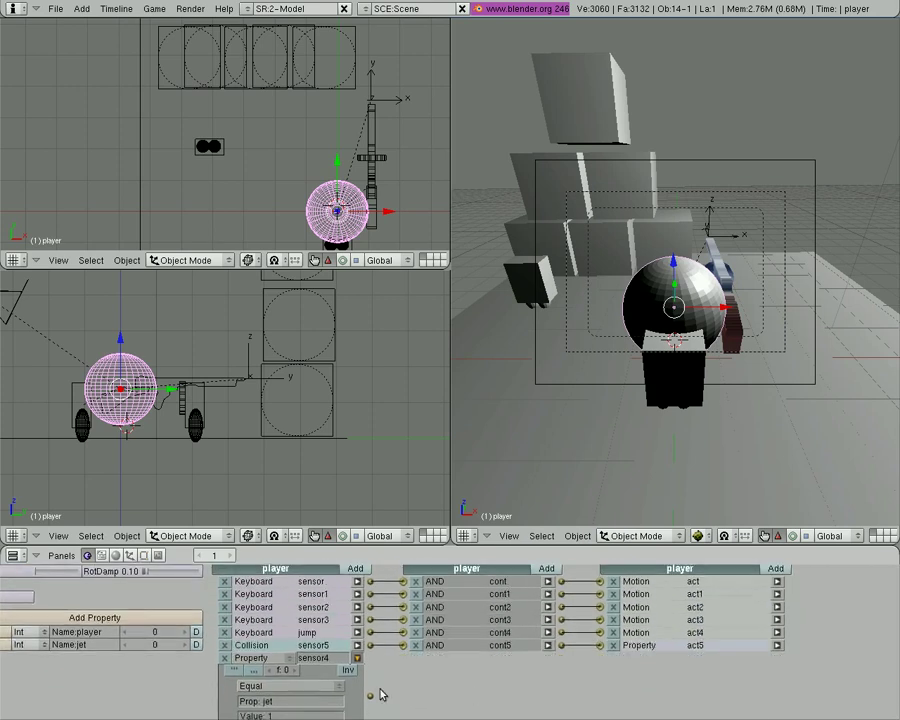
left_click(547, 568)
left_click(776, 568)
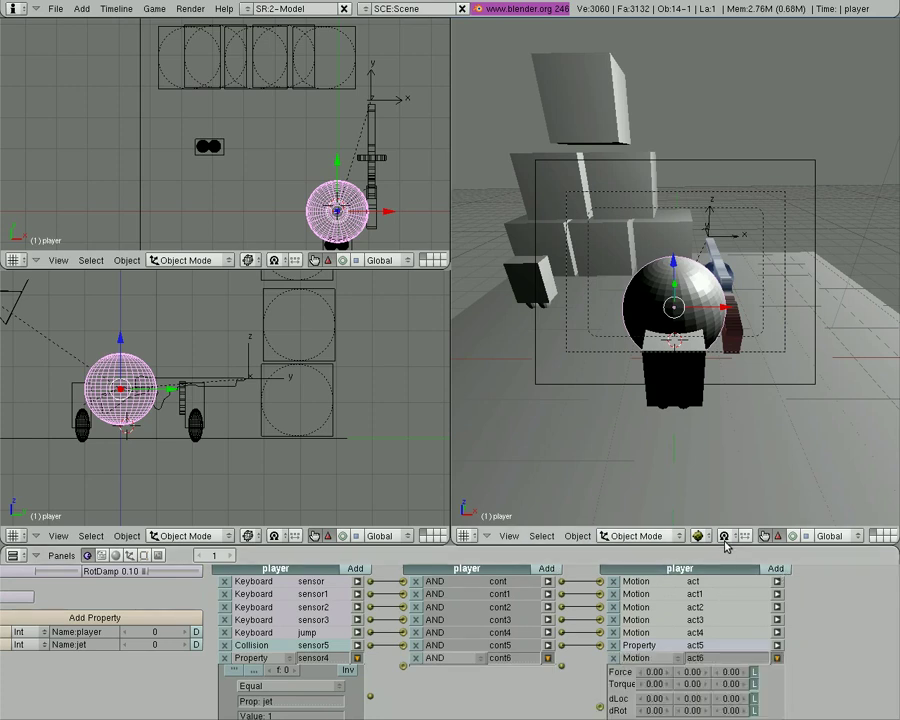
left_click_drag(724, 540, 724, 472)
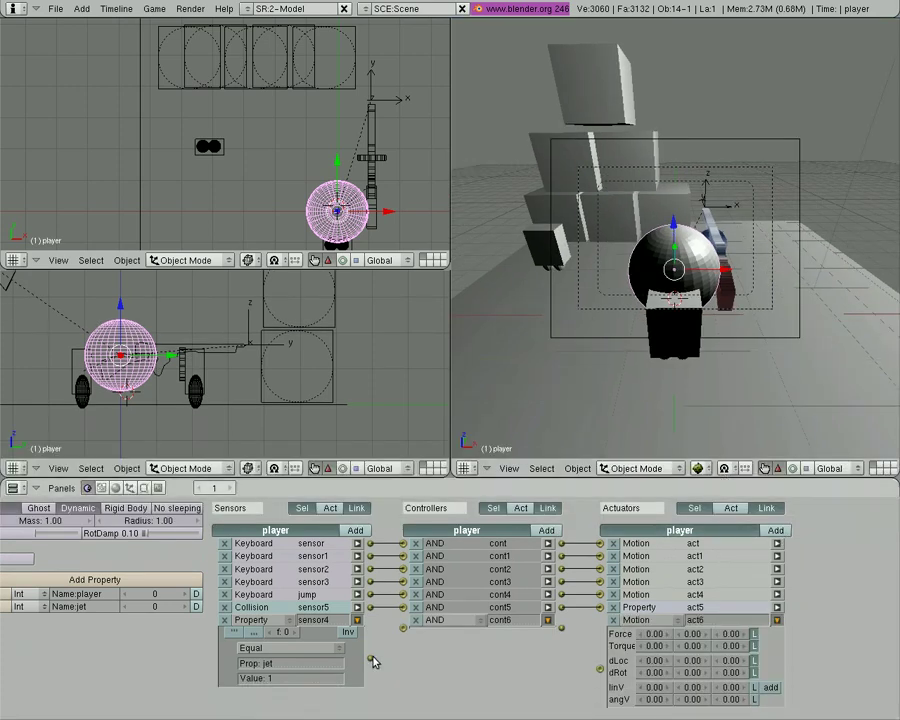
Link the jet Property sensor and the jump sensor to the new AND controller, and that controller to the Motion actuator
left_click_drag(371, 659, 402, 628)
left_click_drag(561, 628, 600, 669)
left_click_drag(371, 595, 403, 628)
left_click(355, 594)
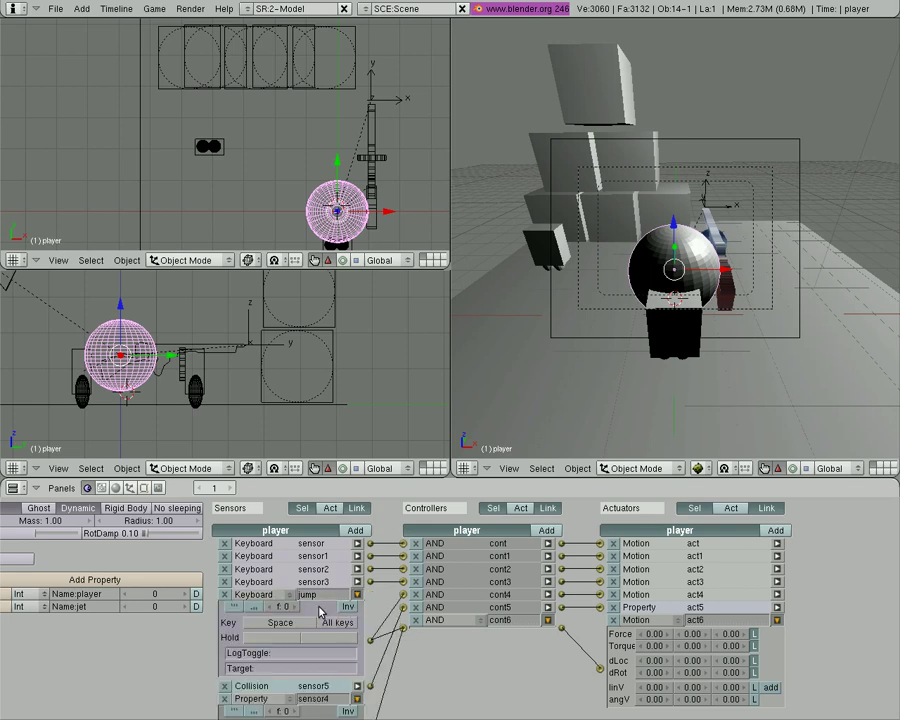
left_click(356, 594)
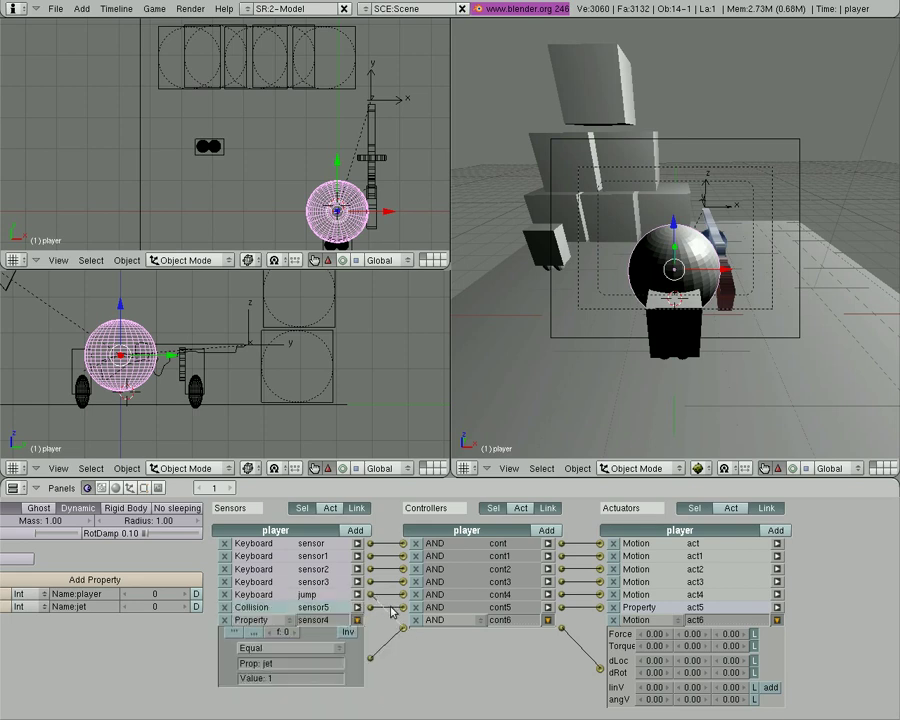
Set the new Motion actuator's Z force to 0.50
left_click(734, 637)
type(".5")
key("Return")
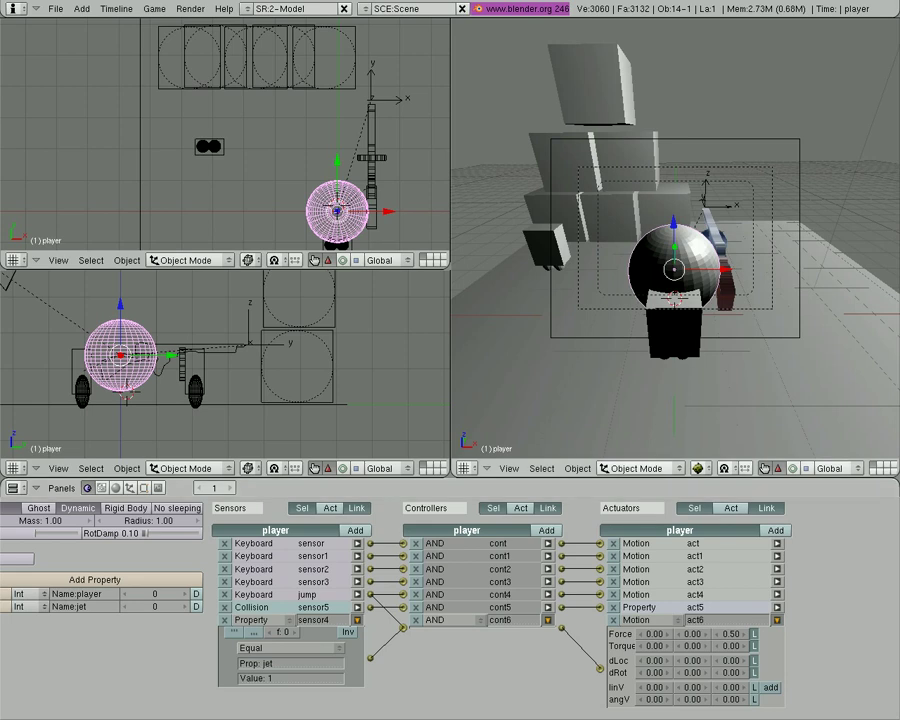
Run the game and test the jump before and after steering the player sphere into the jetpack pickup, and exit the game
key("p")
key("space")
key("space")
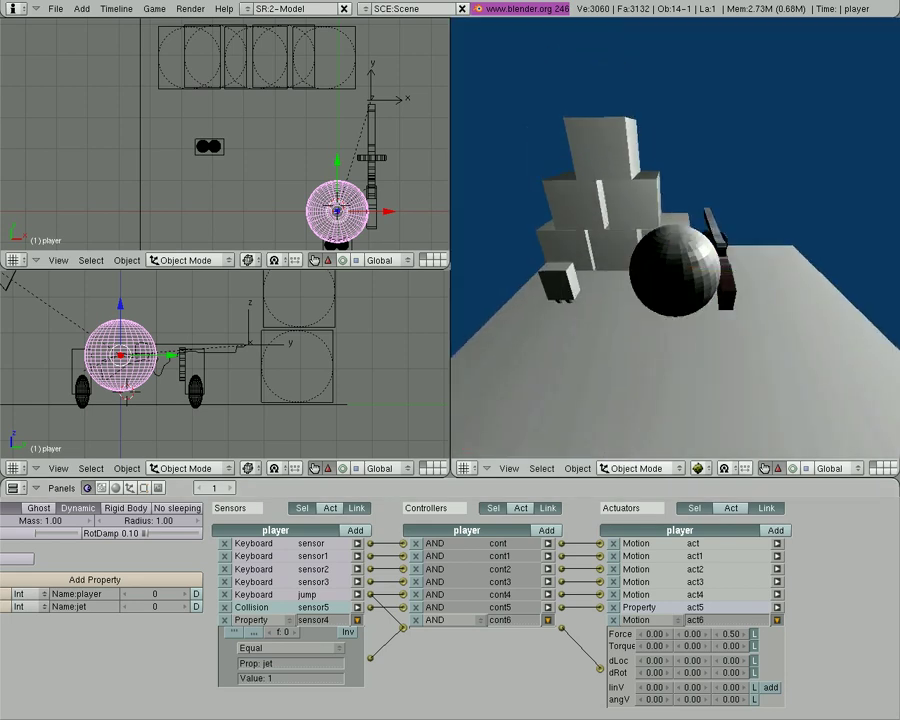
key("Up")
key("Left")
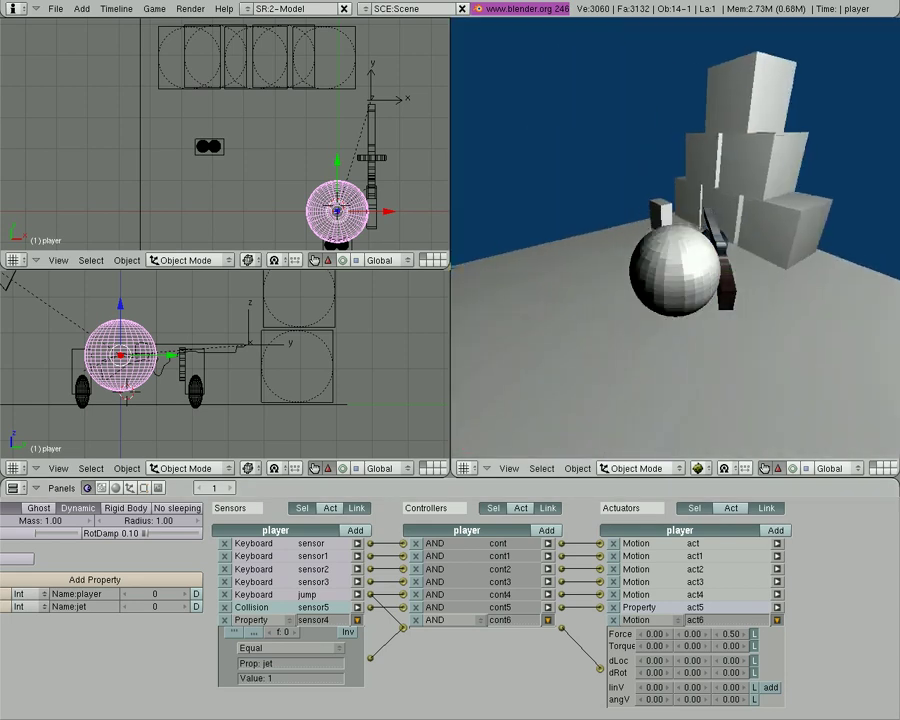
key("Up")
key("Down")
key("Right")
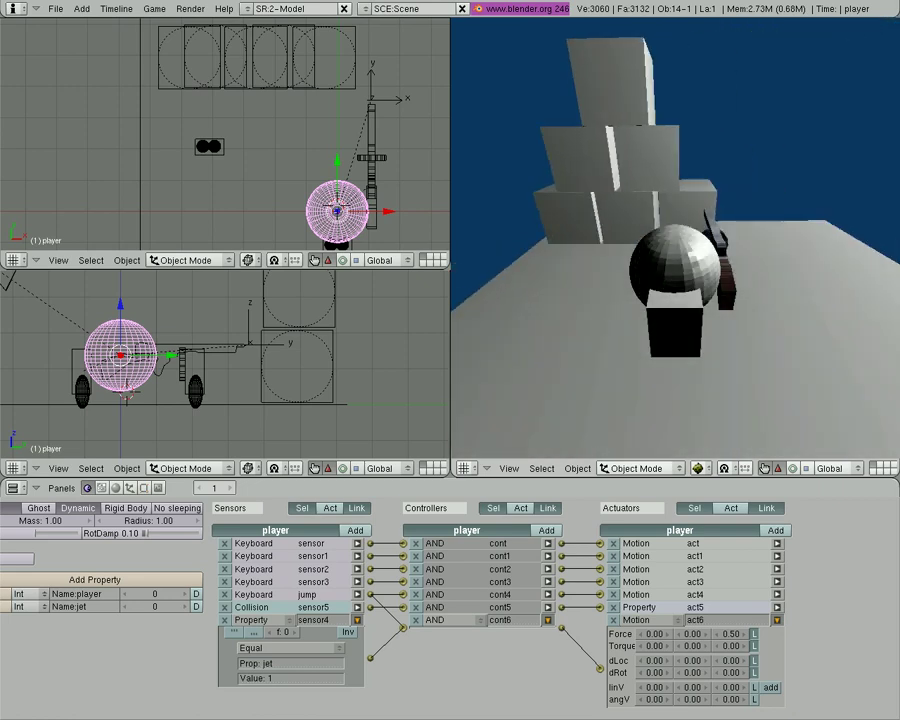
key("space")
key("space")
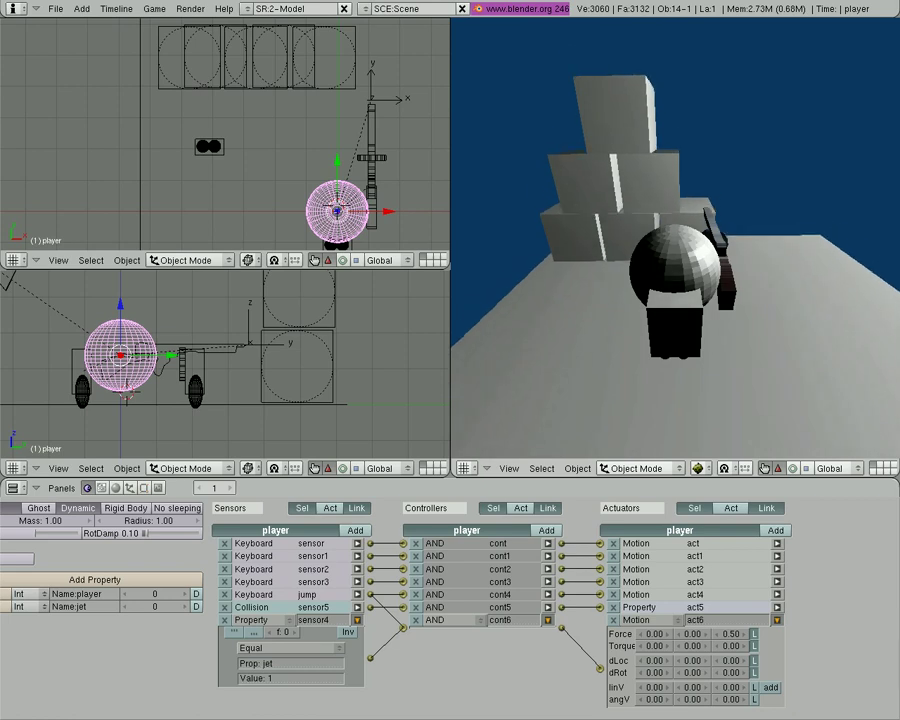
key("Escape")
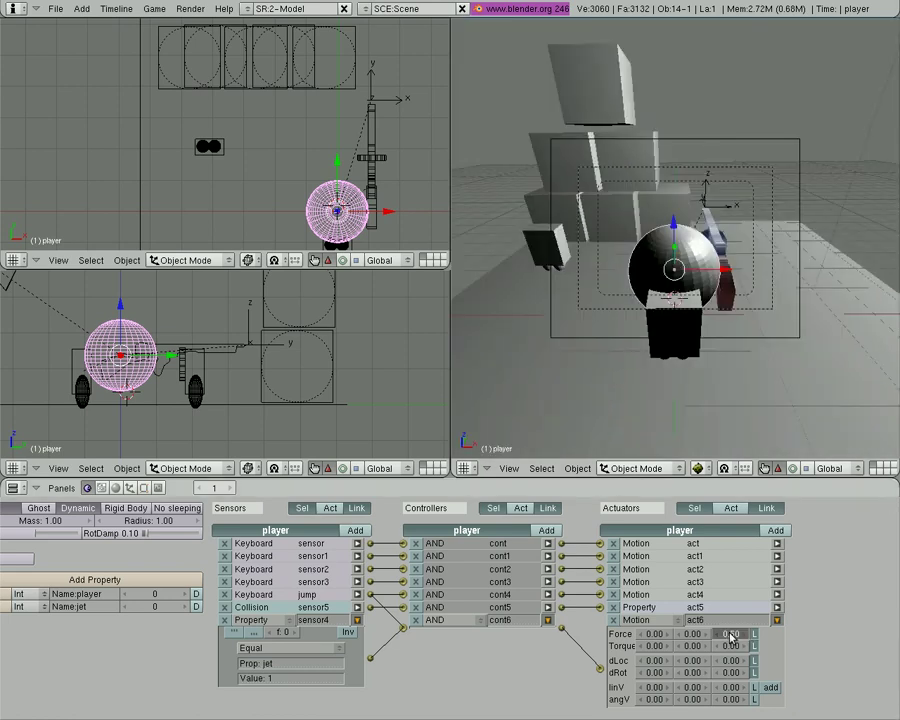
Set the jetpack Motion actuator's Z force to 10.00 and test the flight in the running game
type("0")
key("Return")
key("p")
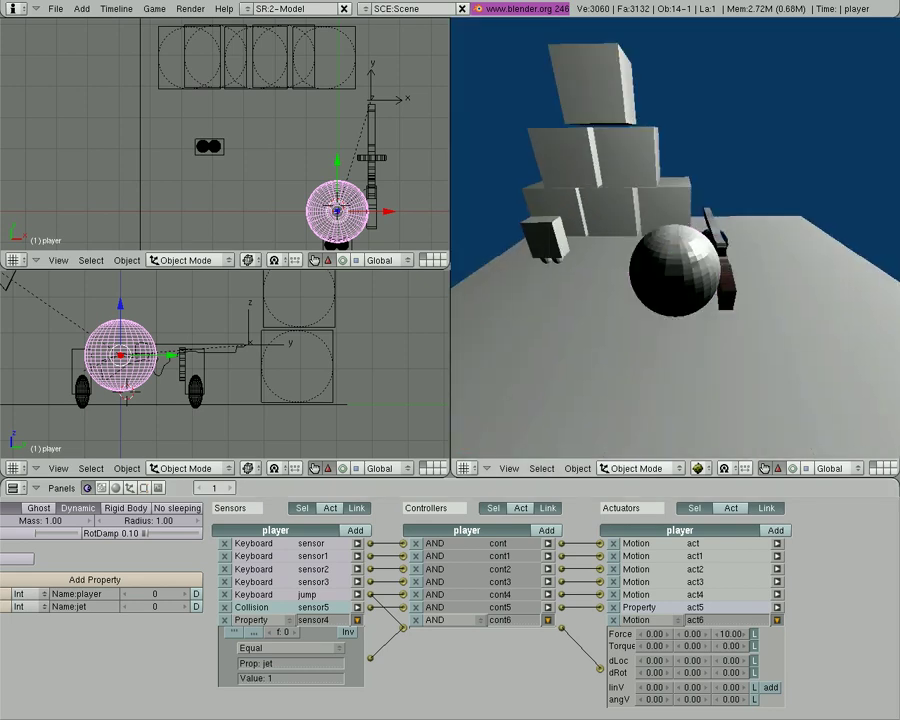
key("space")
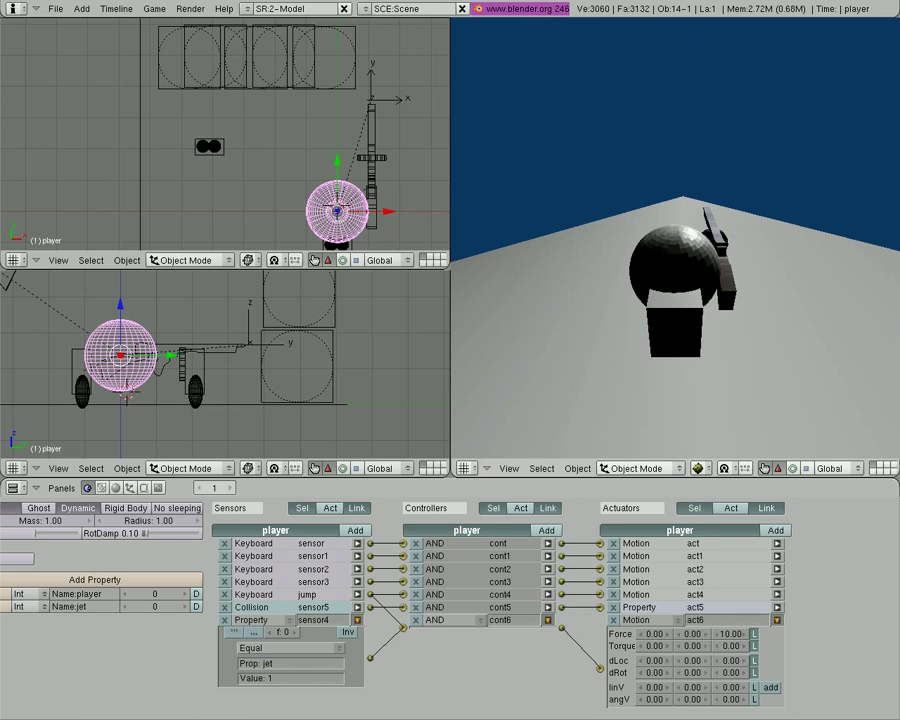
key("Escape")
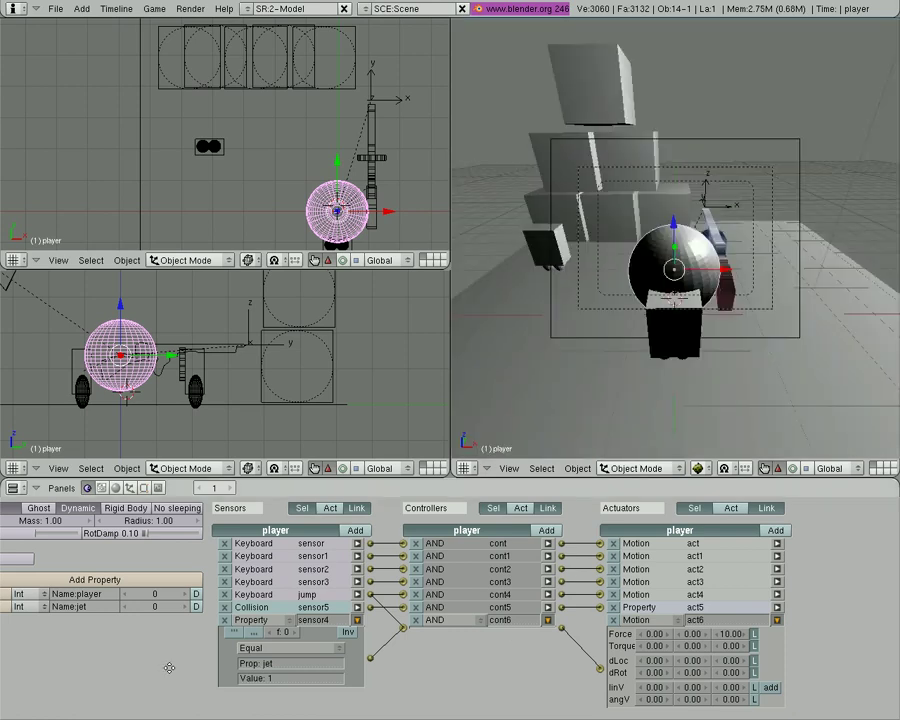
Collapse the player's jet Property sensor, its AND controller and the jetpack Motion actuator
middle_click_drag(484, 667, 509, 667)
left_click(382, 620)
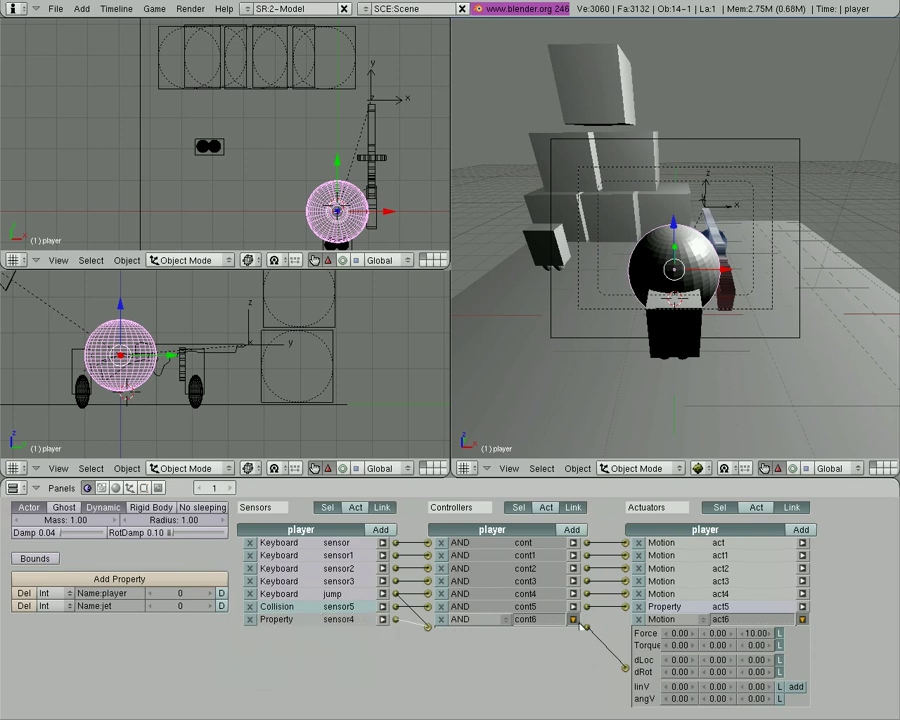
left_click(802, 620)
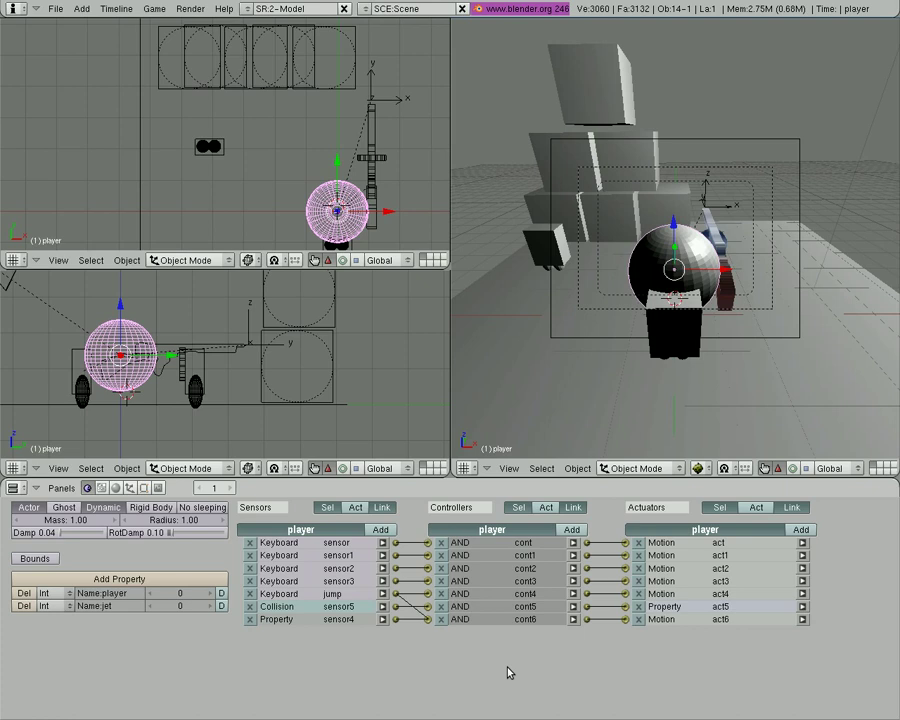
Run the game again, collect the jetpack with the player sphere and steer it around the scene
key("p")
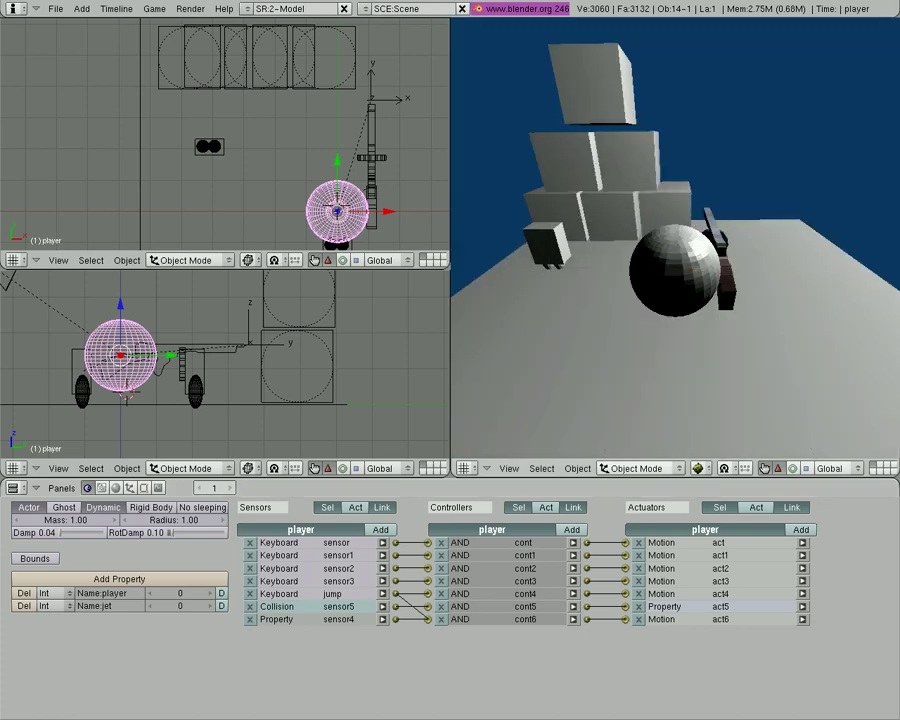
key("space")
key("Up")
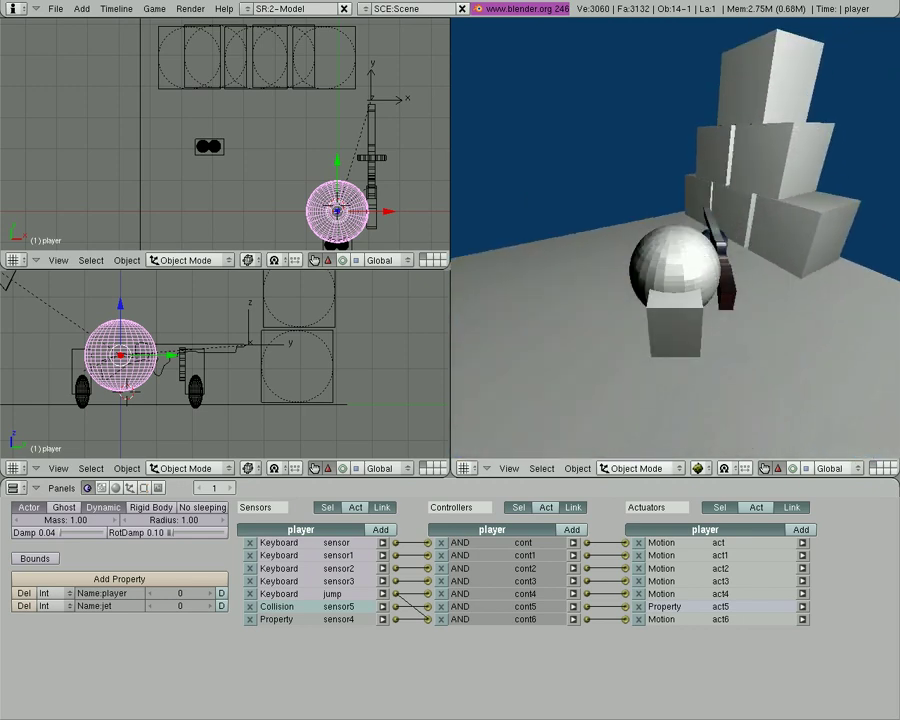
key("Right")
key("Left")
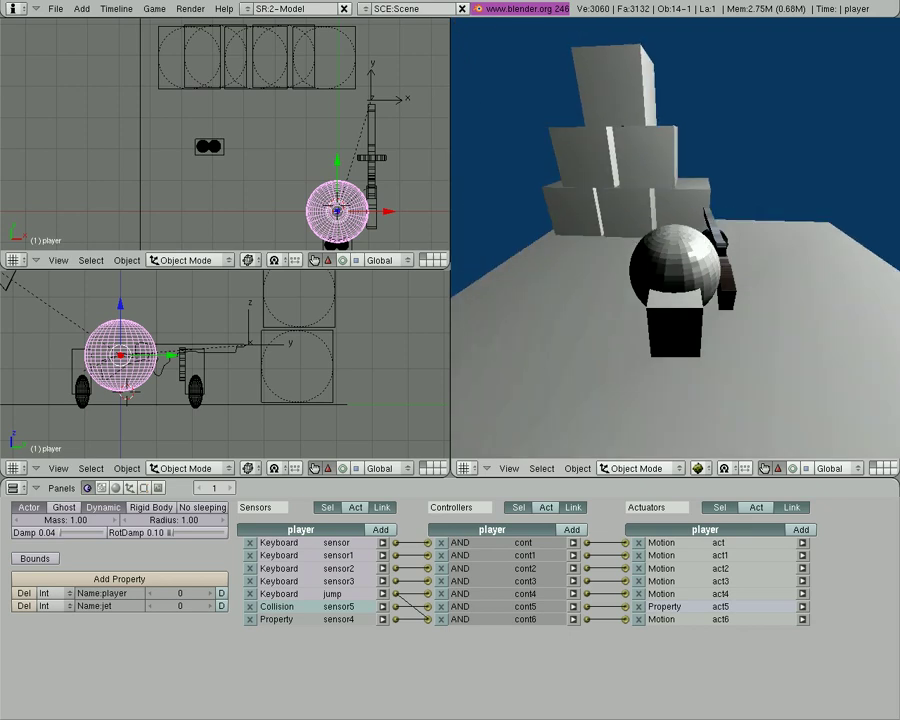
key("Down")
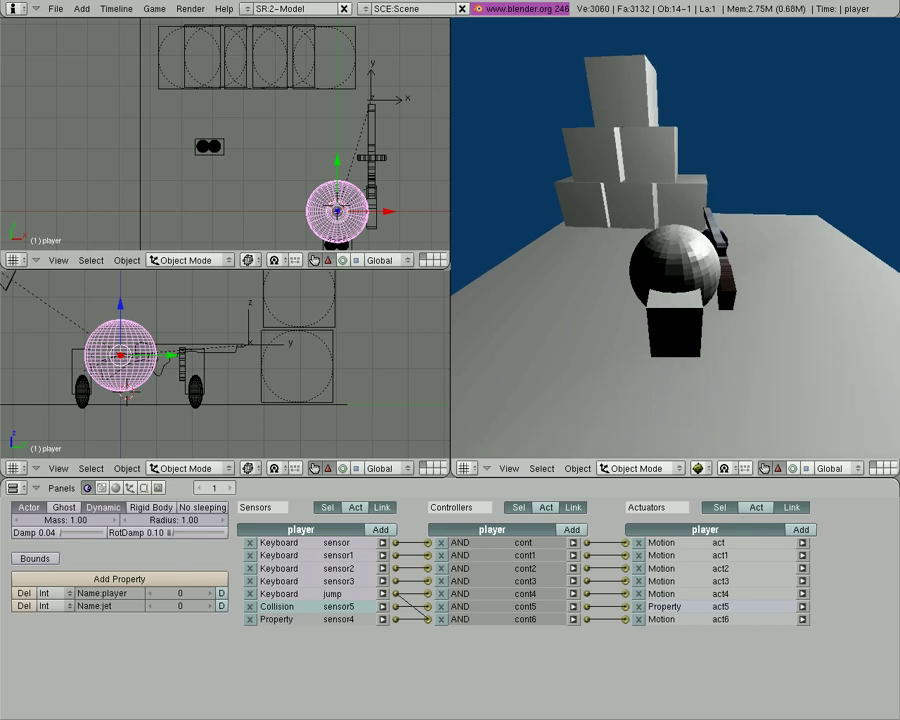